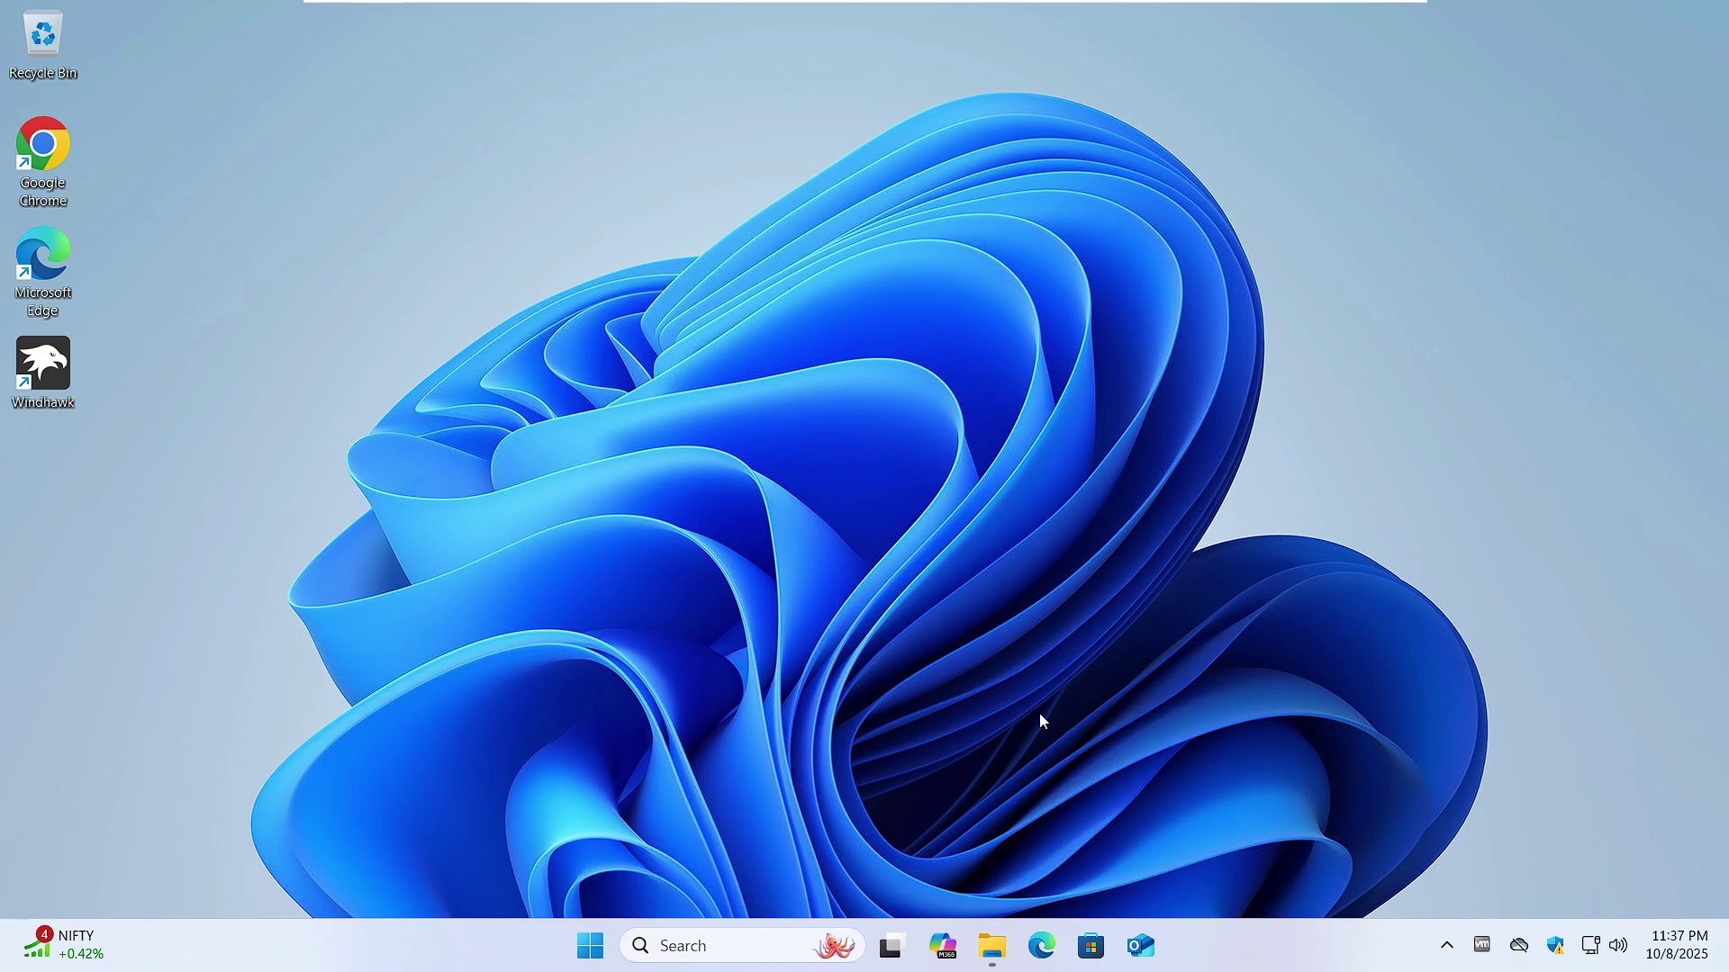
# - Browse File Explorer's Home and This PC views to see the original icons
pyautogui.click(996, 944)
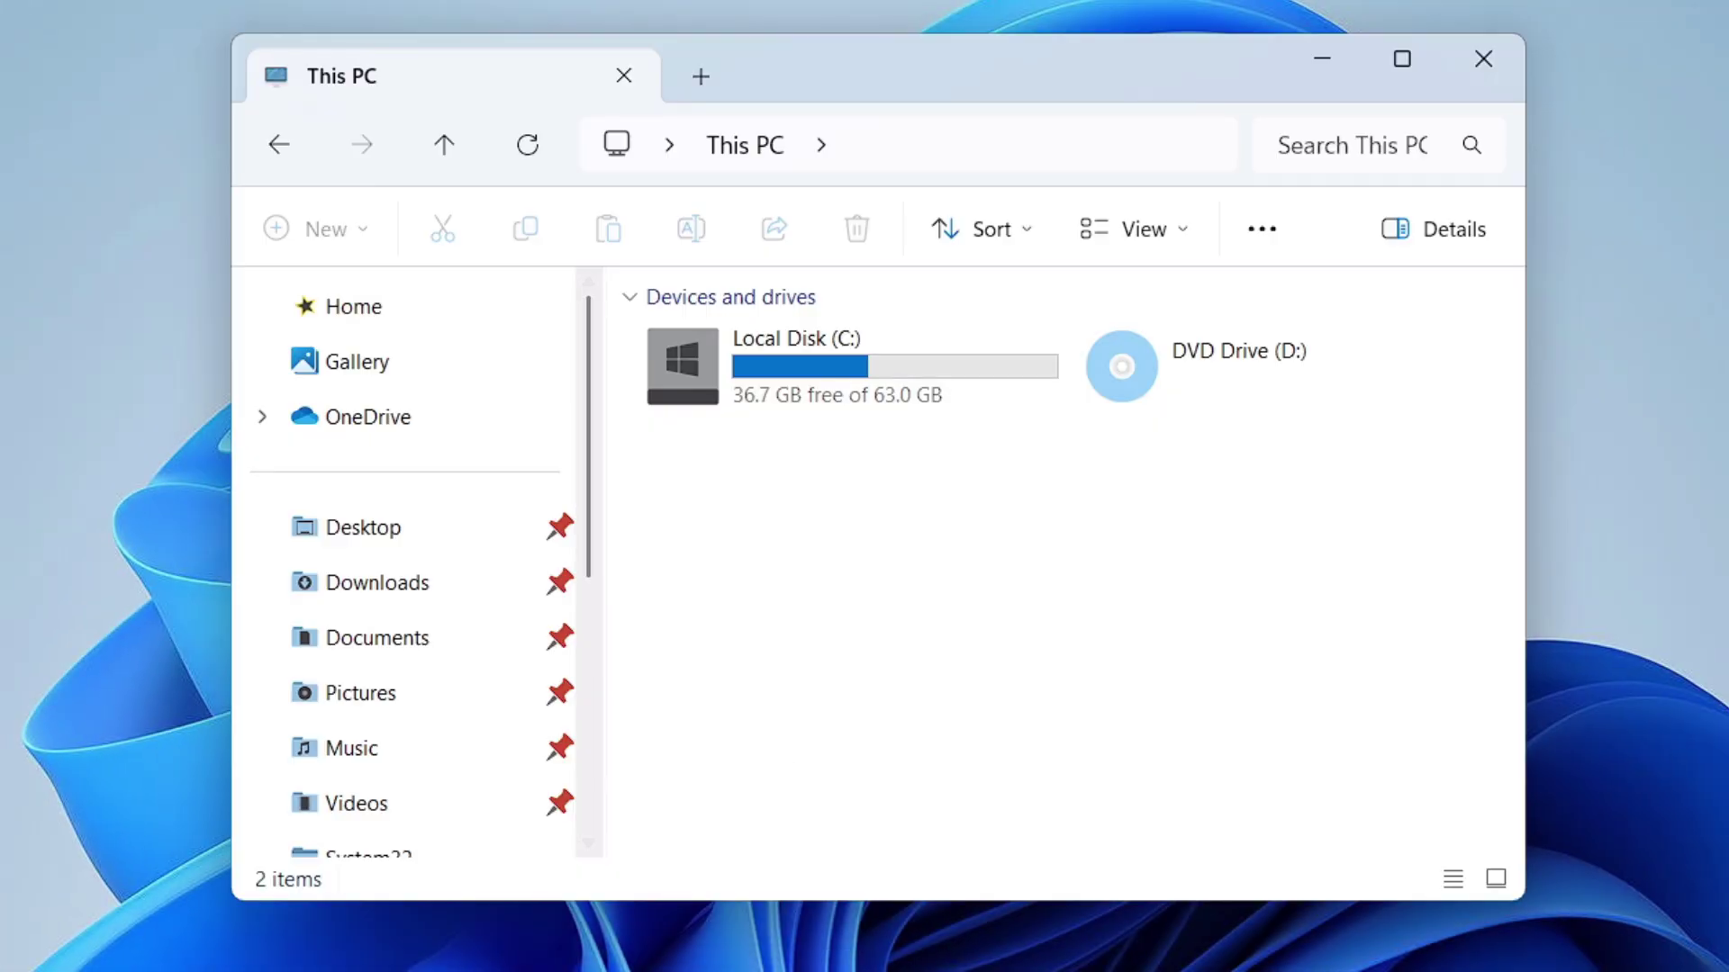
pyautogui.click(352, 306)
pyautogui.scroll(-8, 1054, 599)
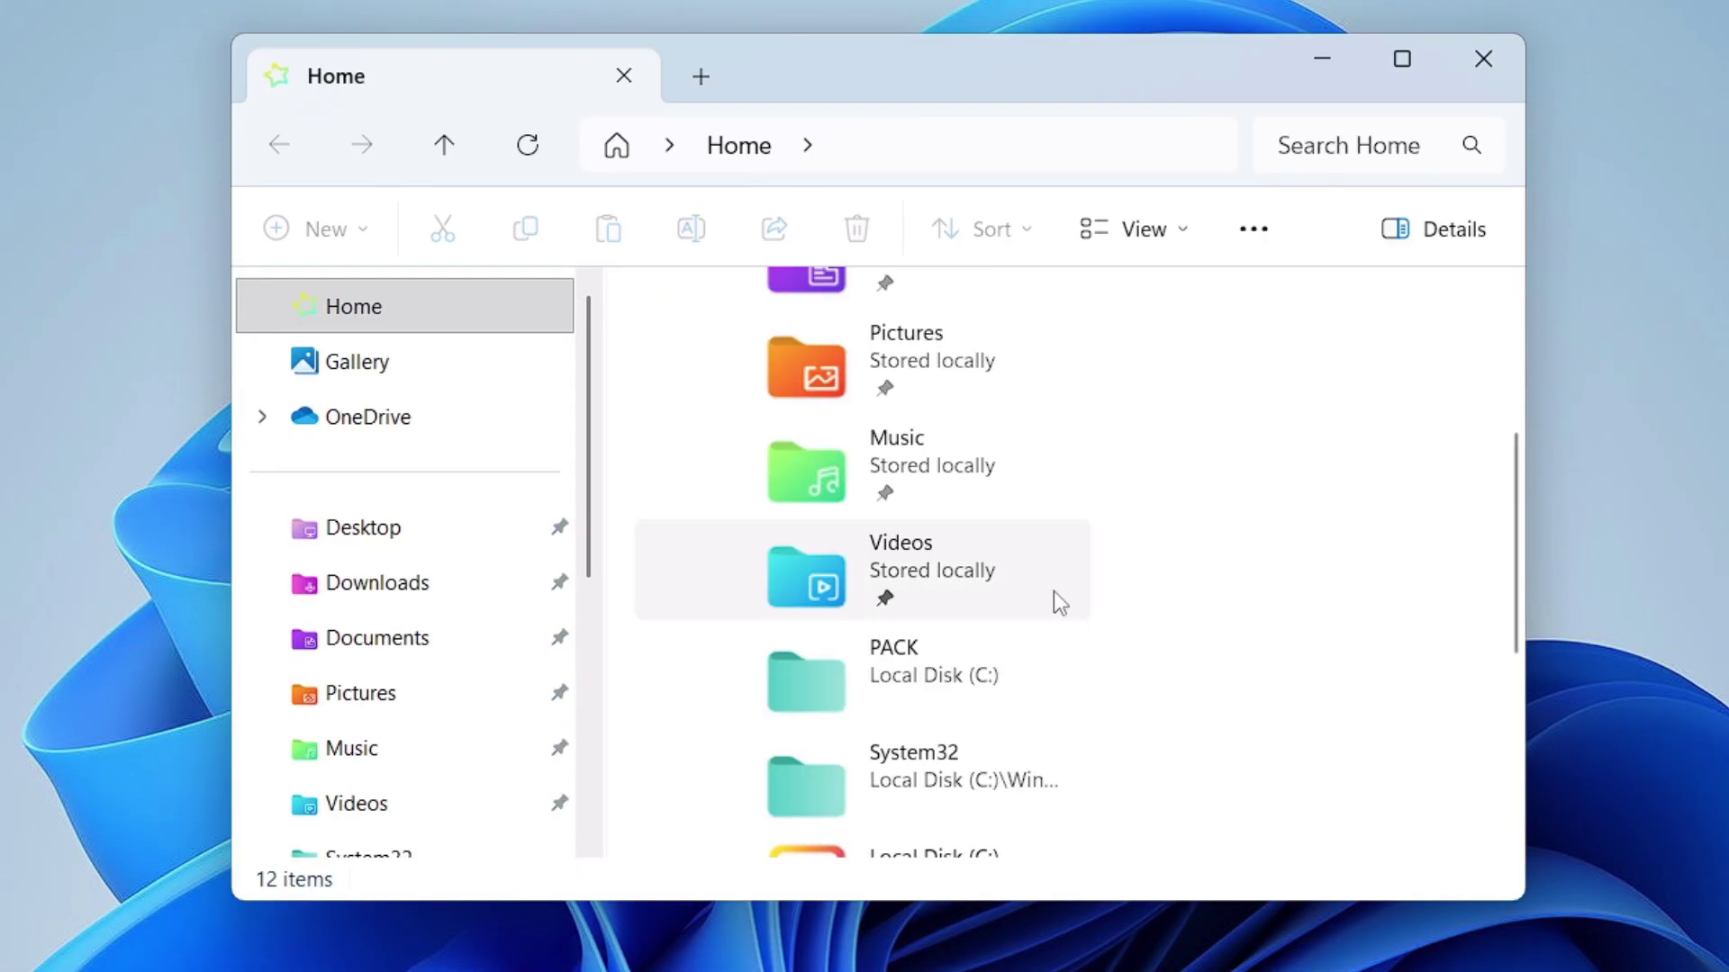
pyautogui.scroll(5, 1043, 614)
pyautogui.scroll(1, 1043, 614)
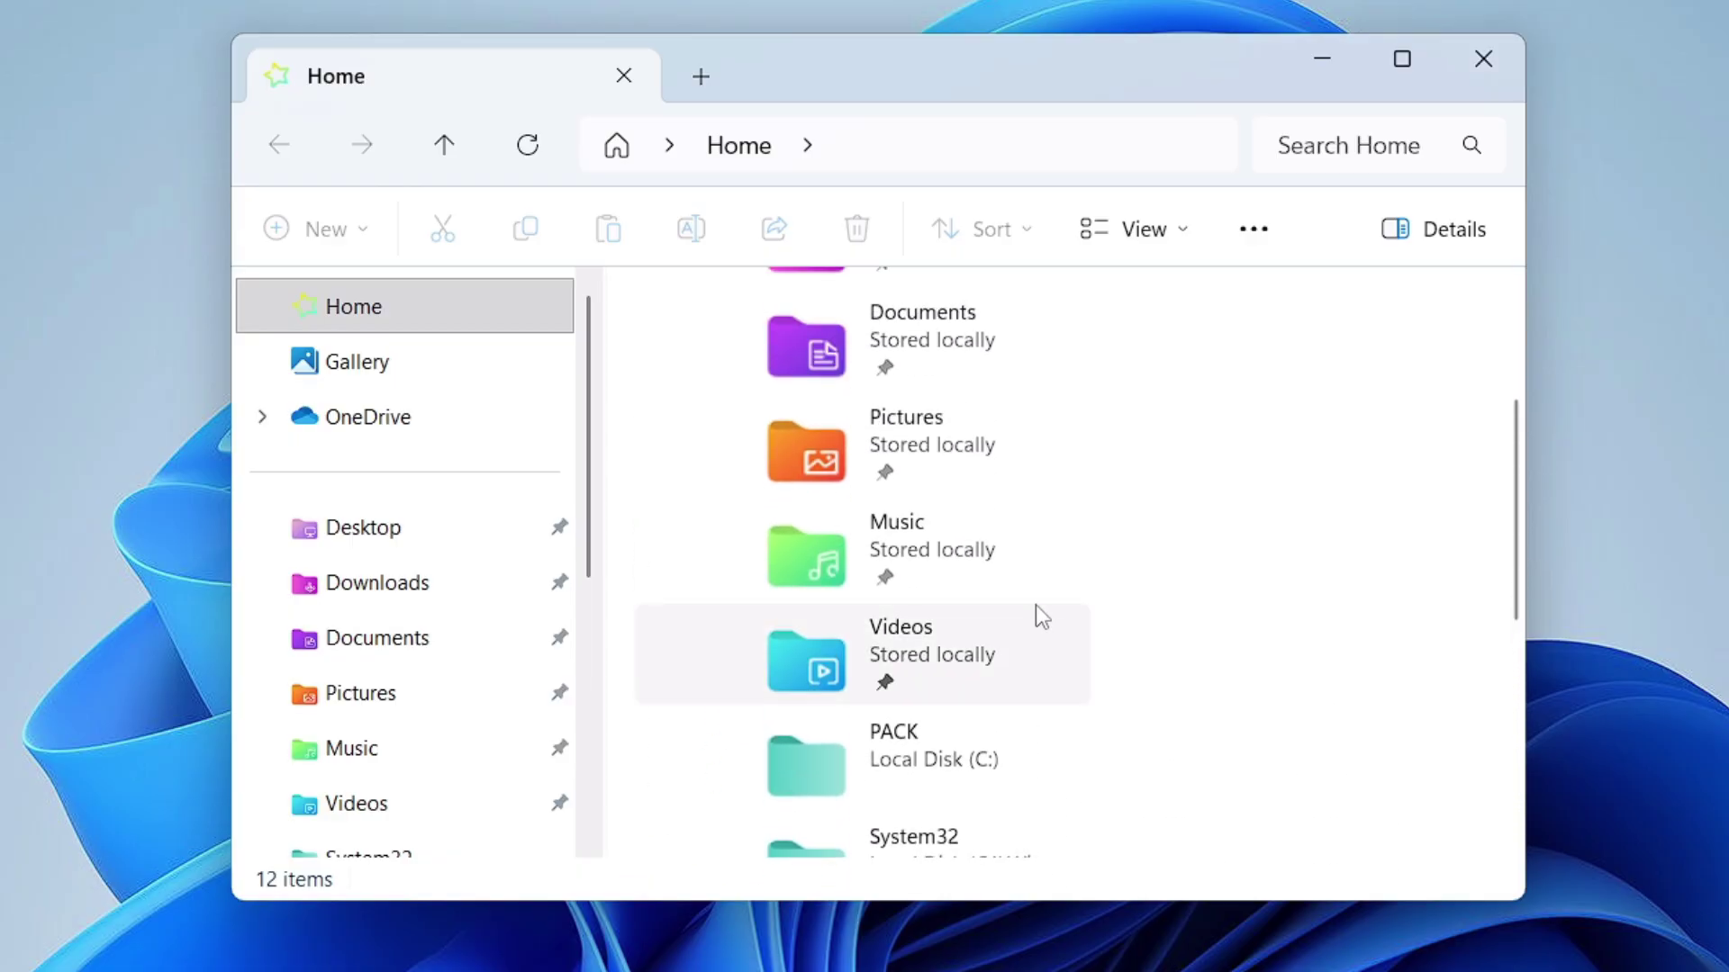
pyautogui.scroll(-5, 445, 553)
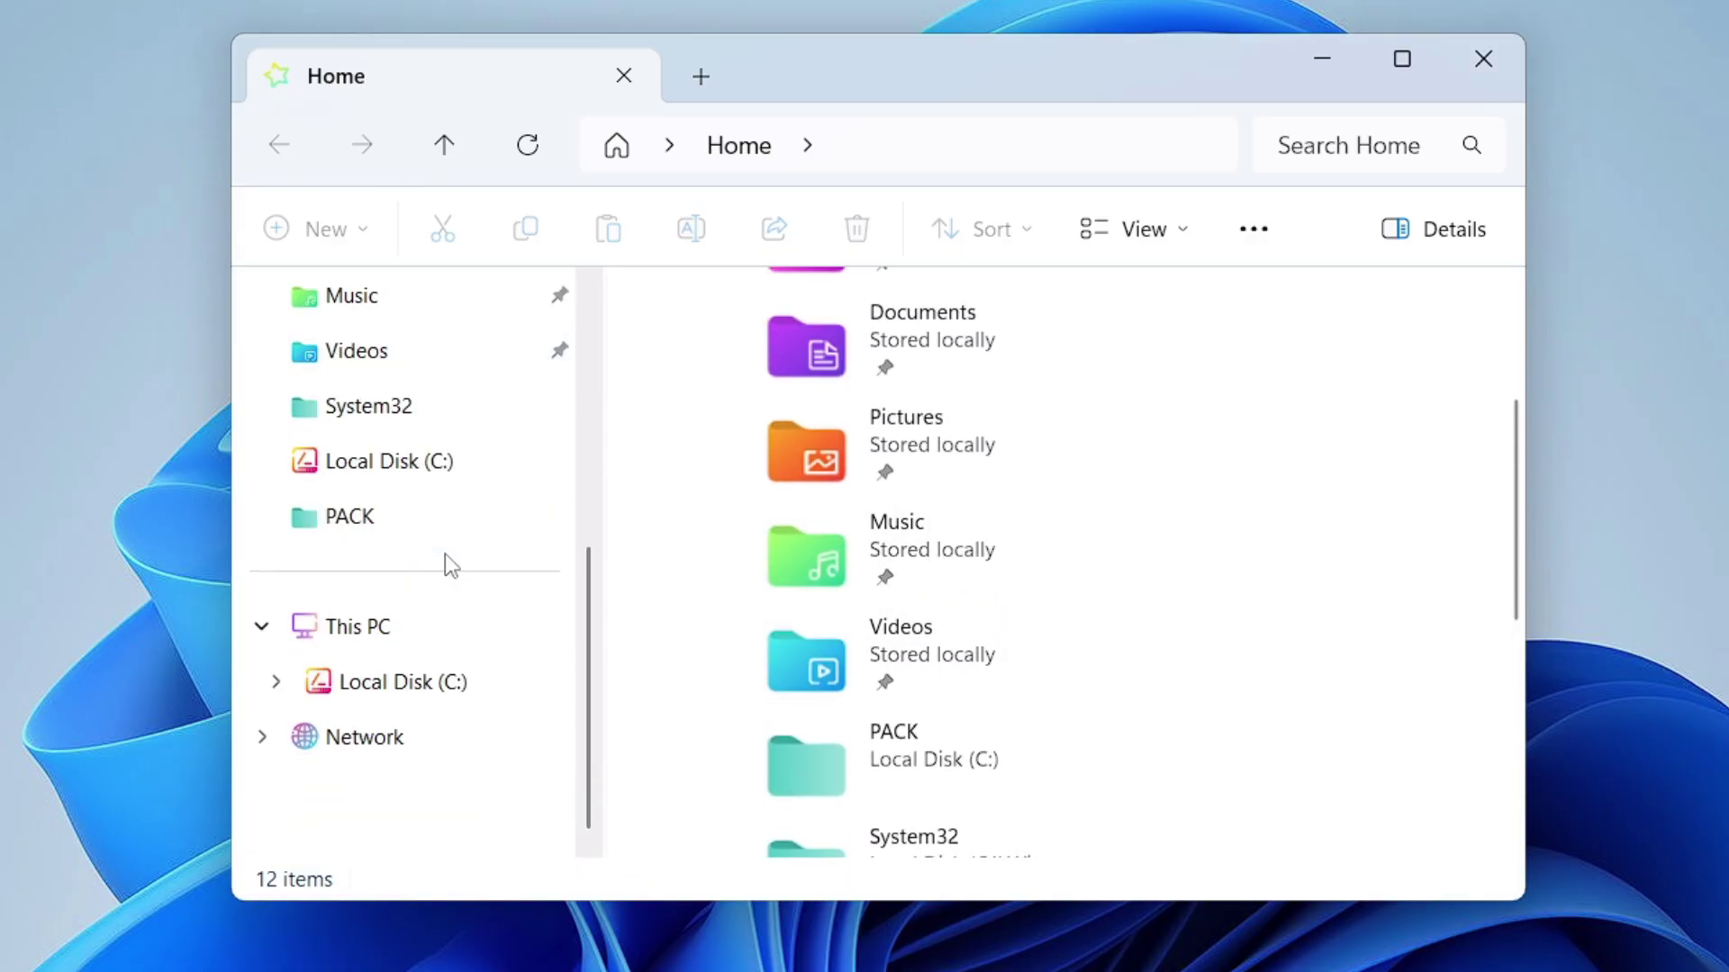
pyautogui.scroll(2, 445, 553)
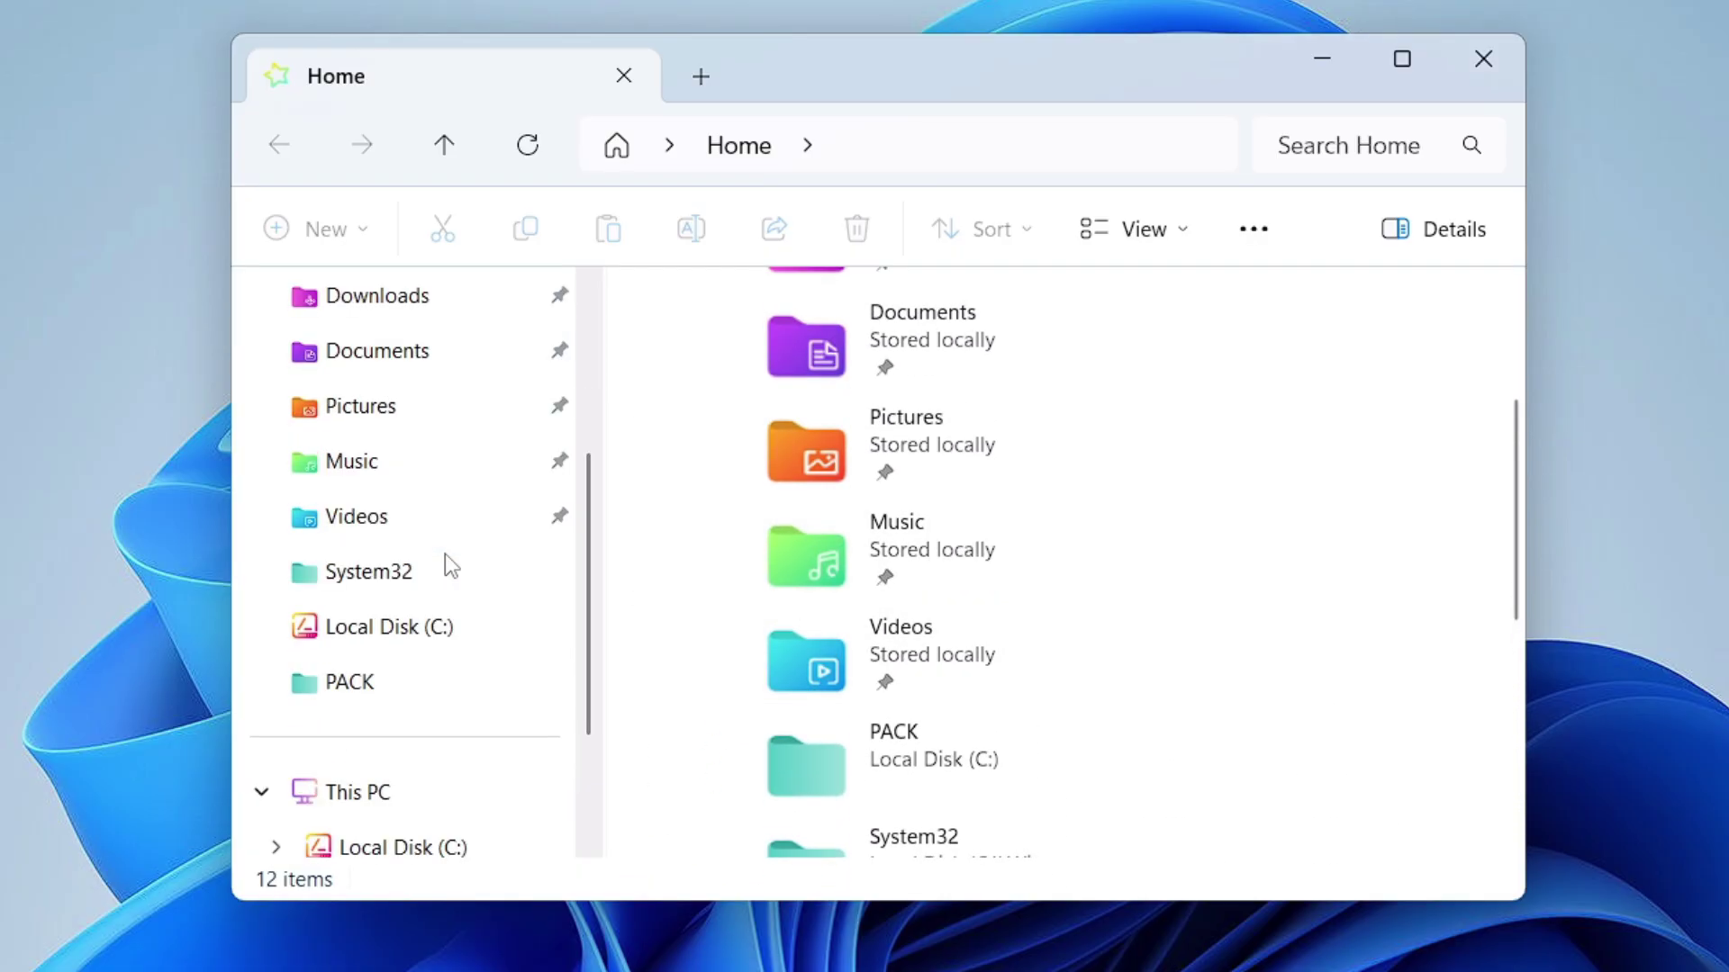
pyautogui.scroll(-2, 442, 558)
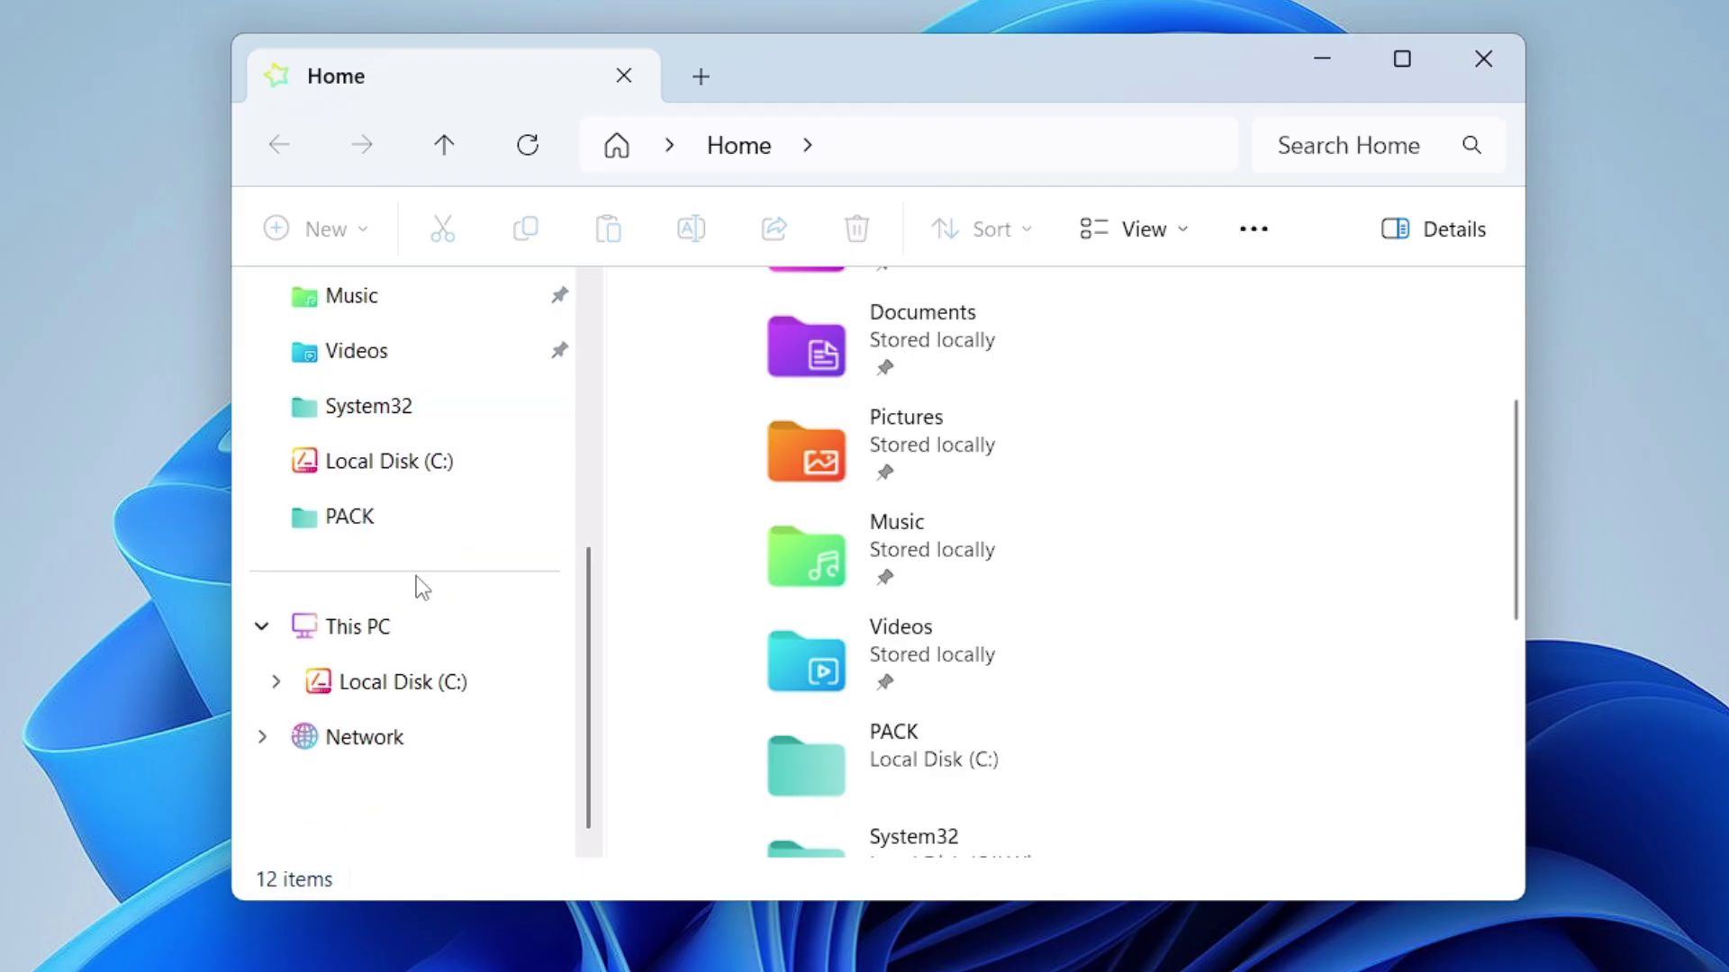
pyautogui.click(365, 629)
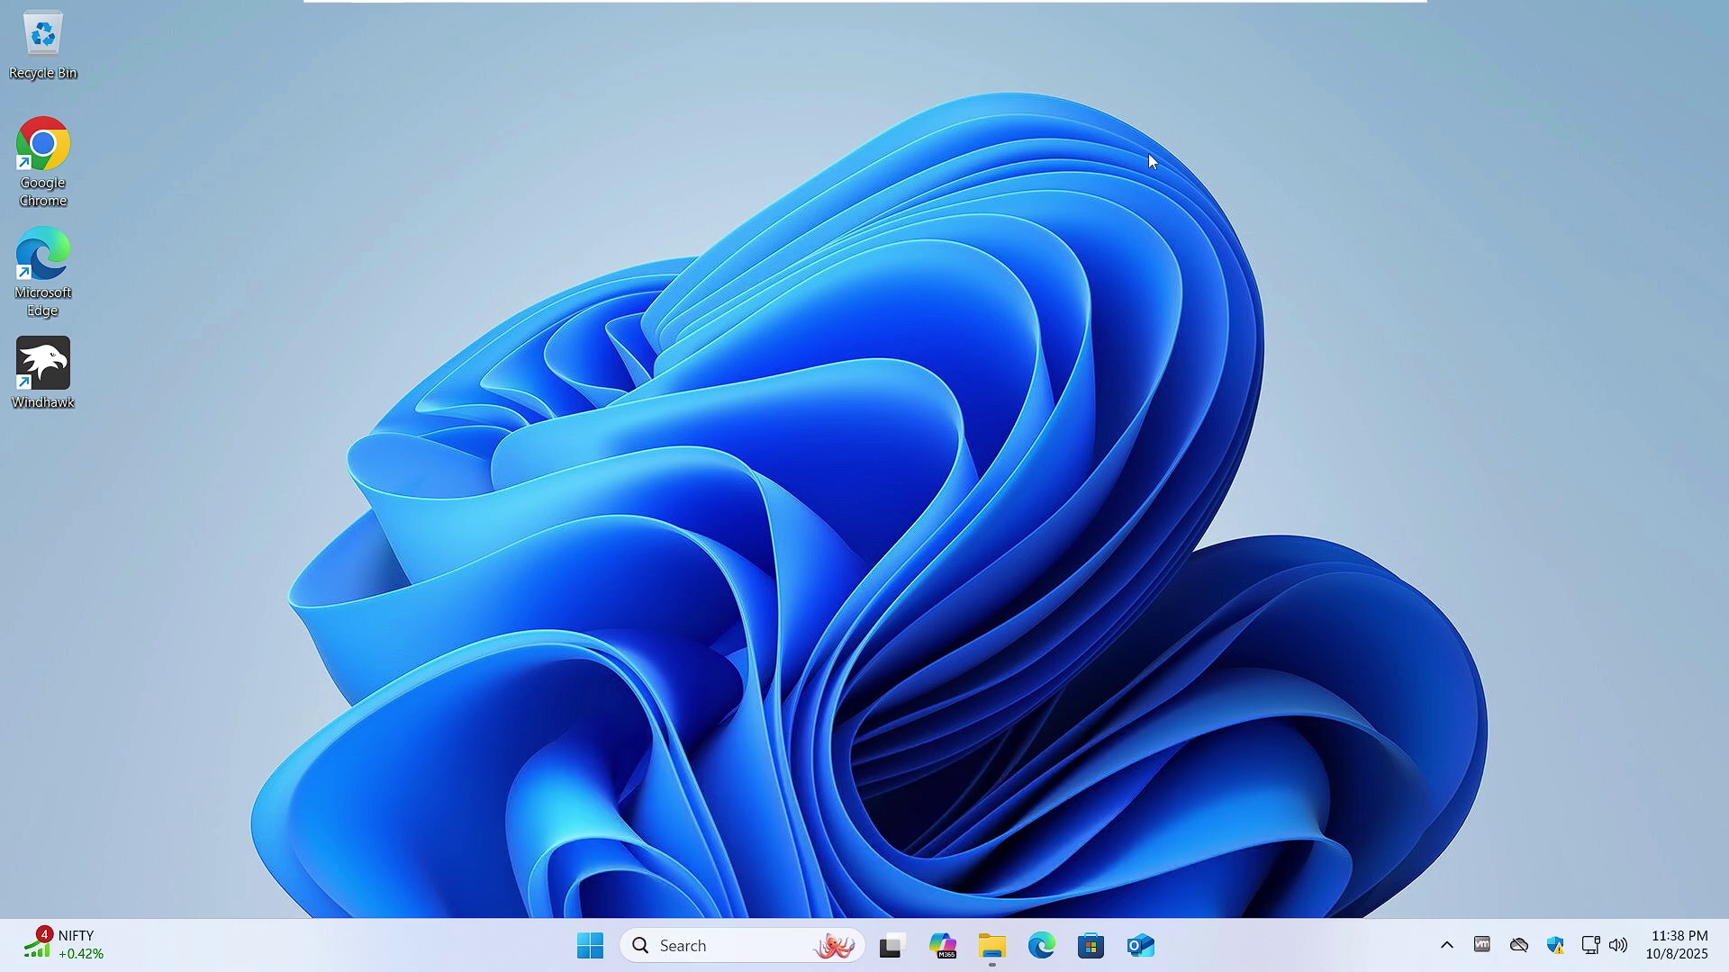
# - Search 'winhawk' in Edge, open windhawk.net and download the Windhawk installer
pyautogui.click(1042, 945)
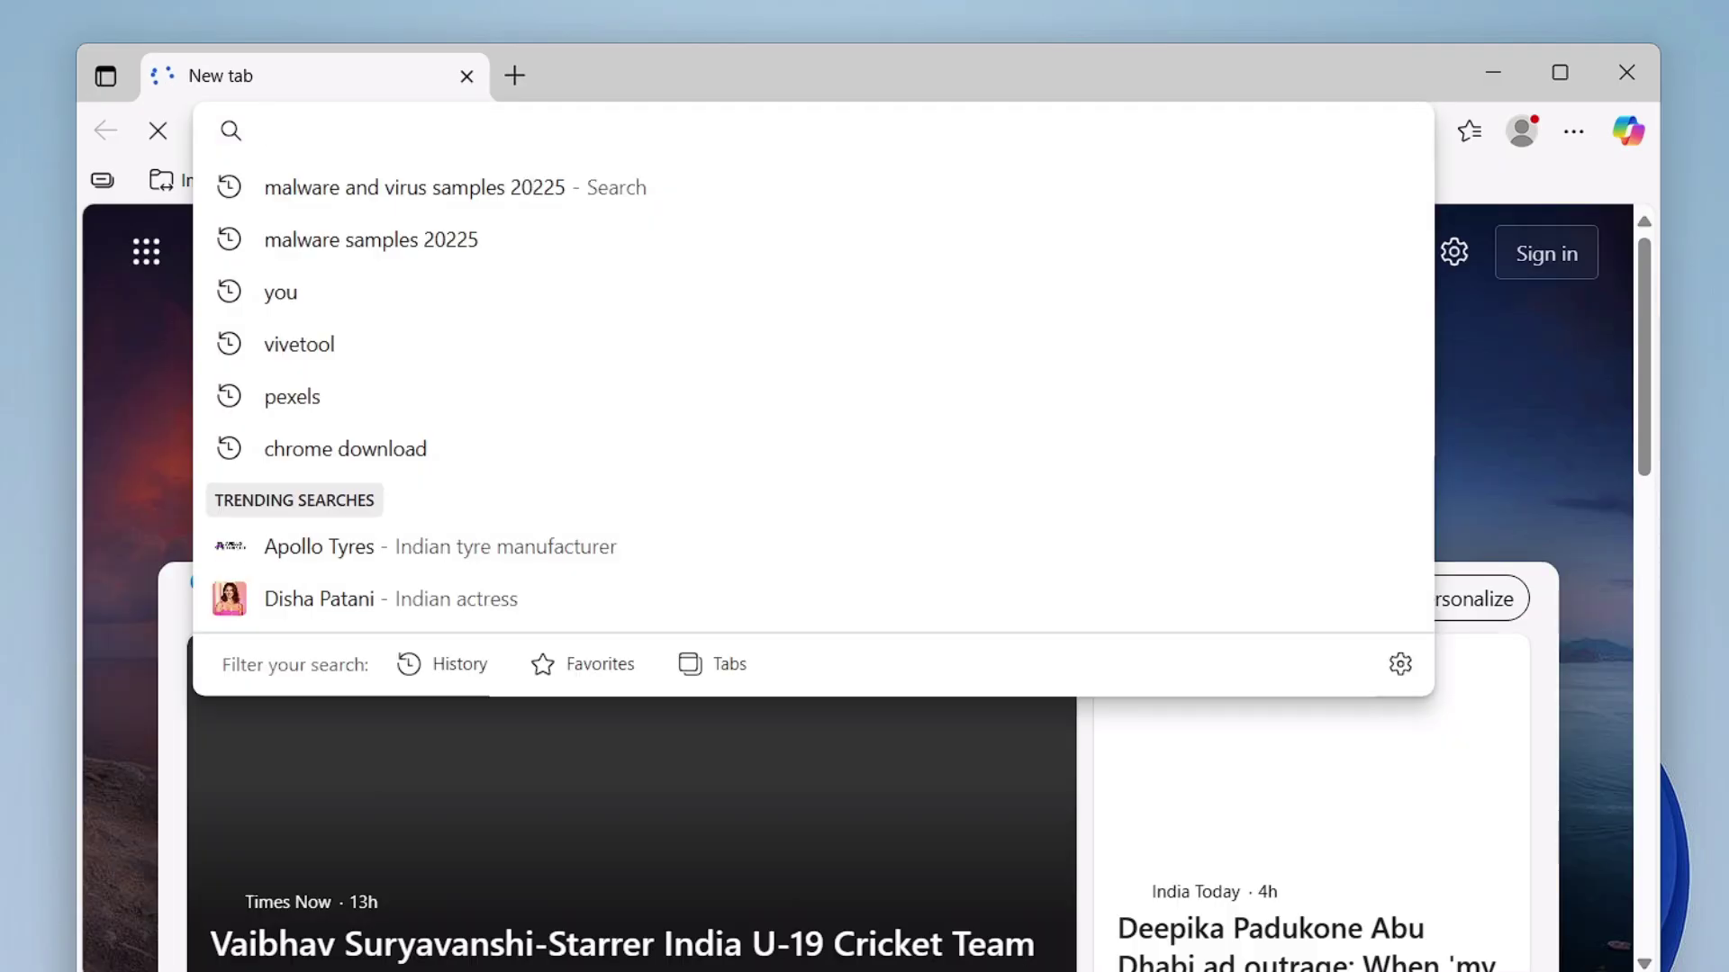
pyautogui.write('winhawk')
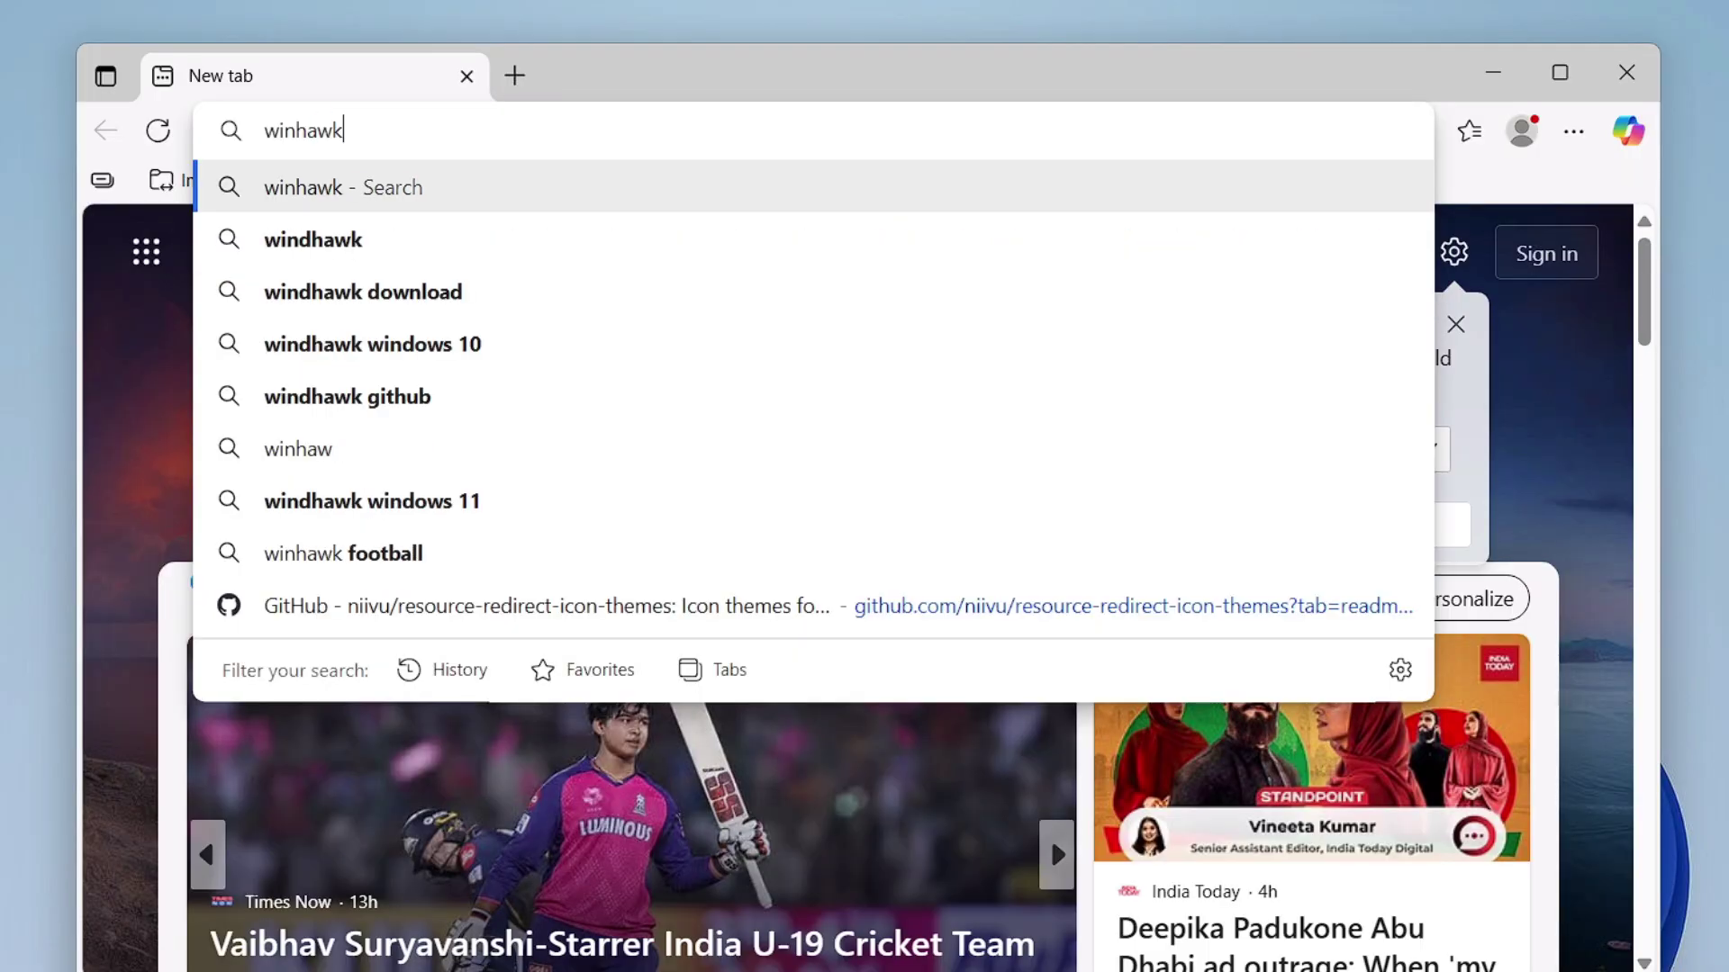
pyautogui.press('Return')
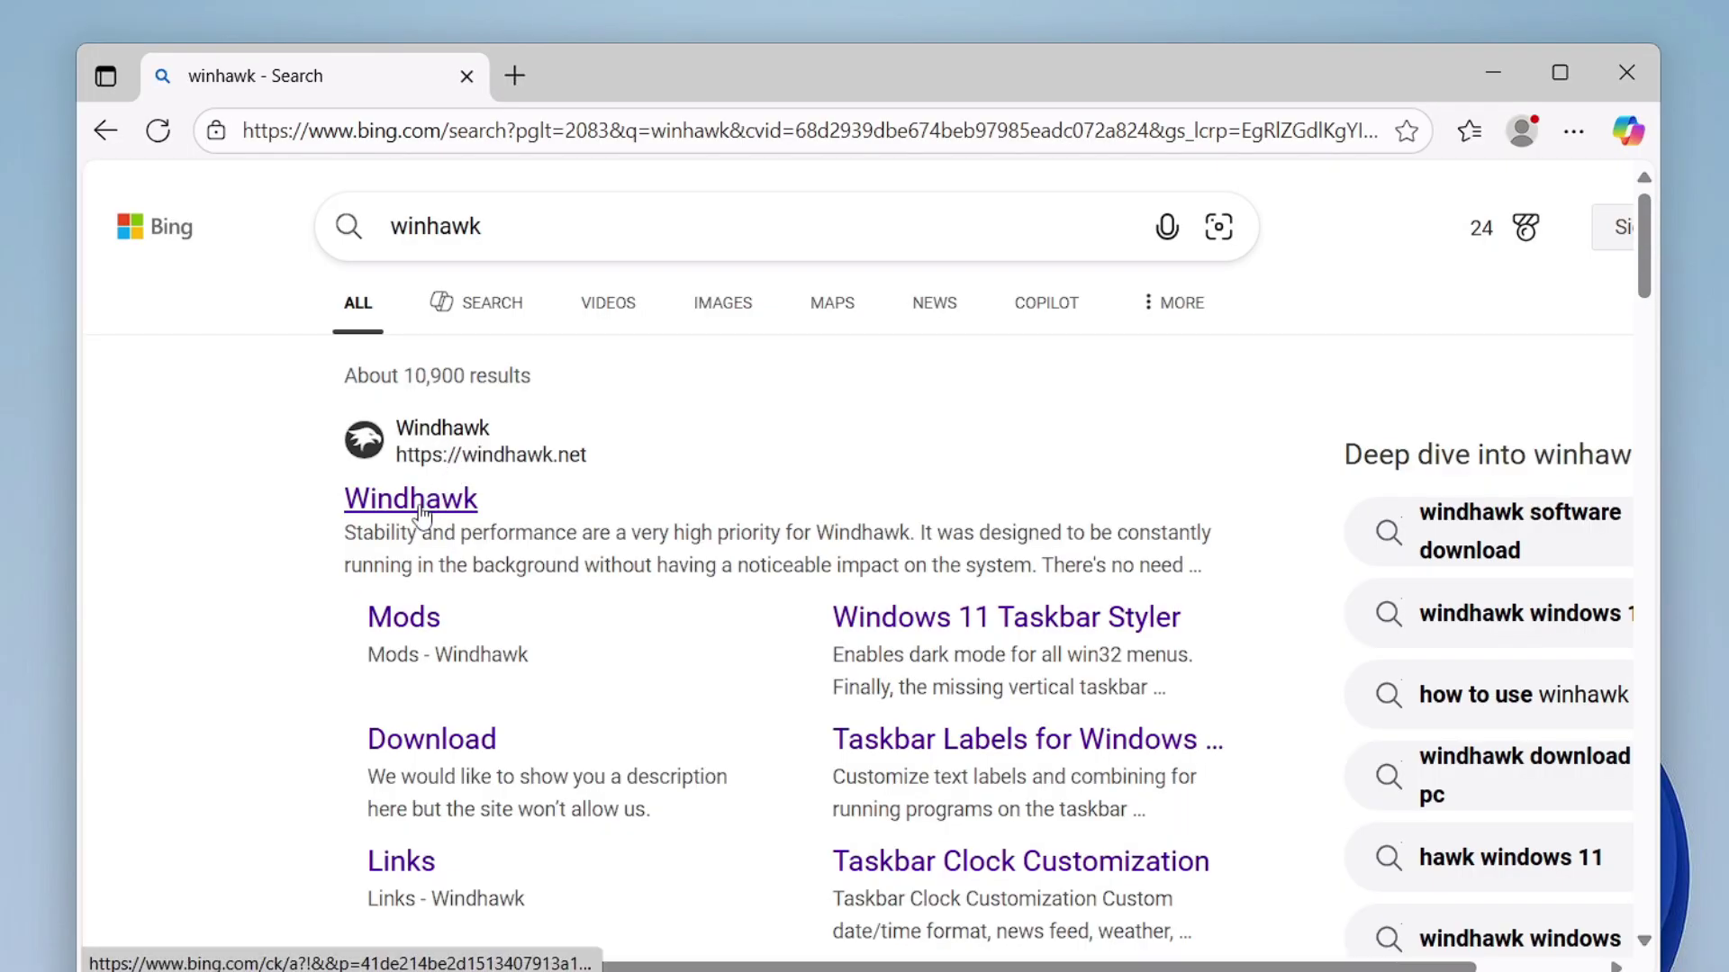
pyautogui.click(463, 506)
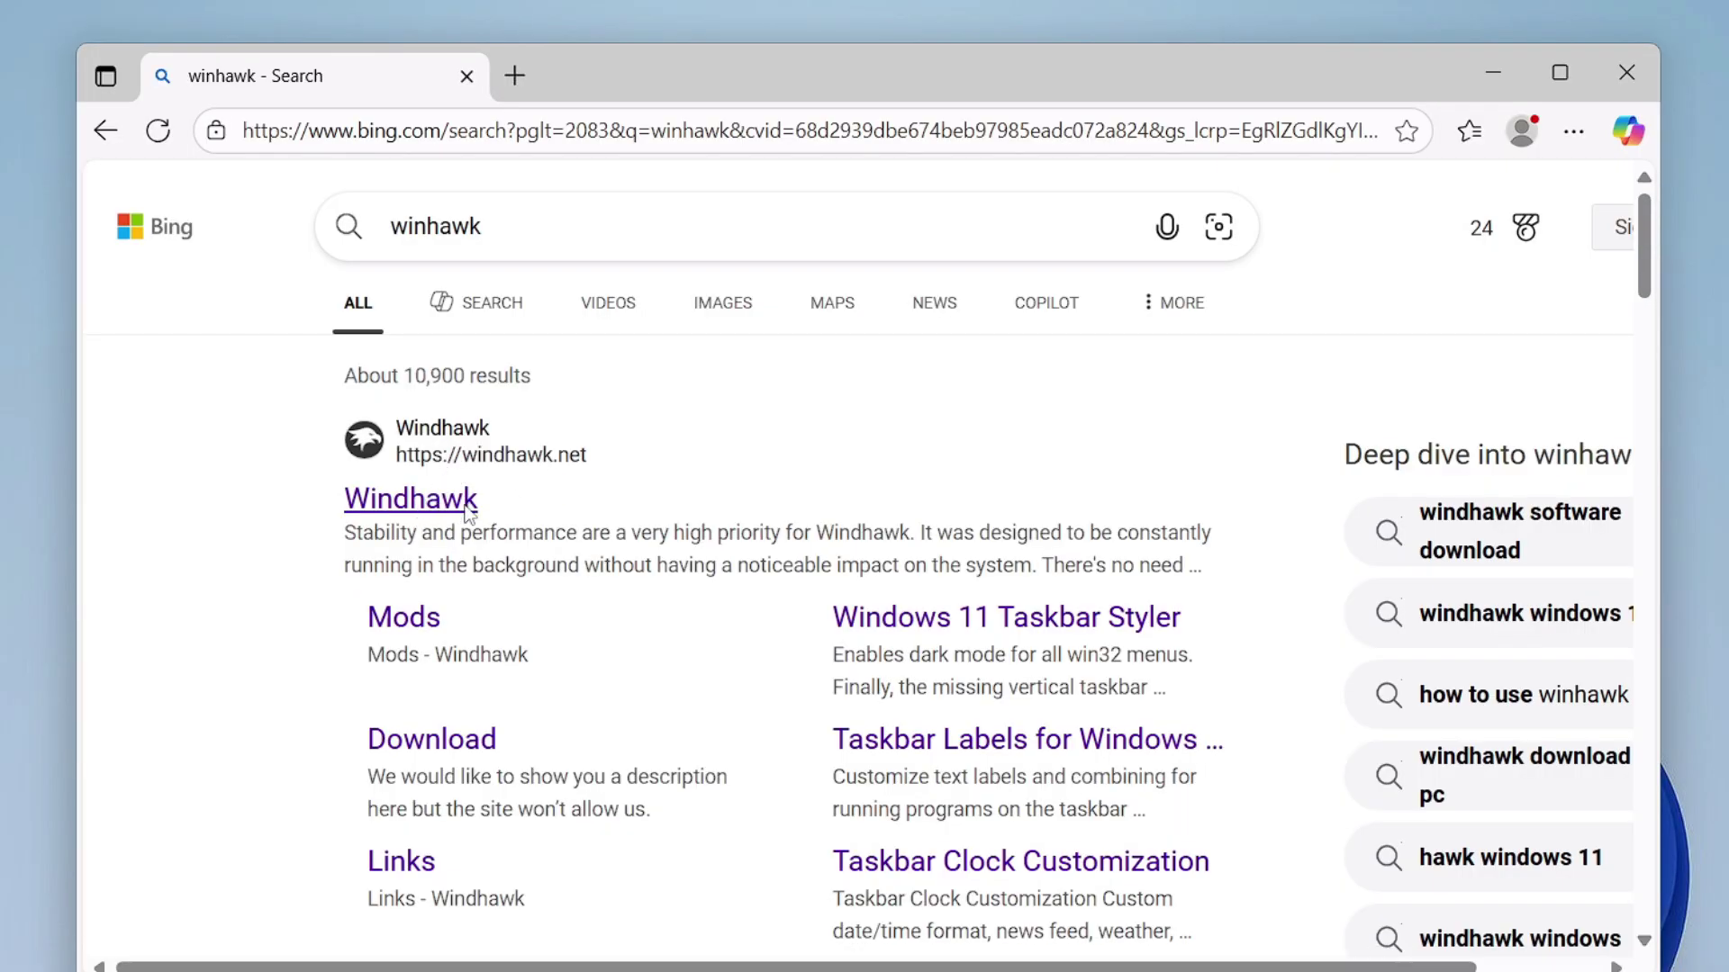
pyautogui.scroll(-2, 504, 504)
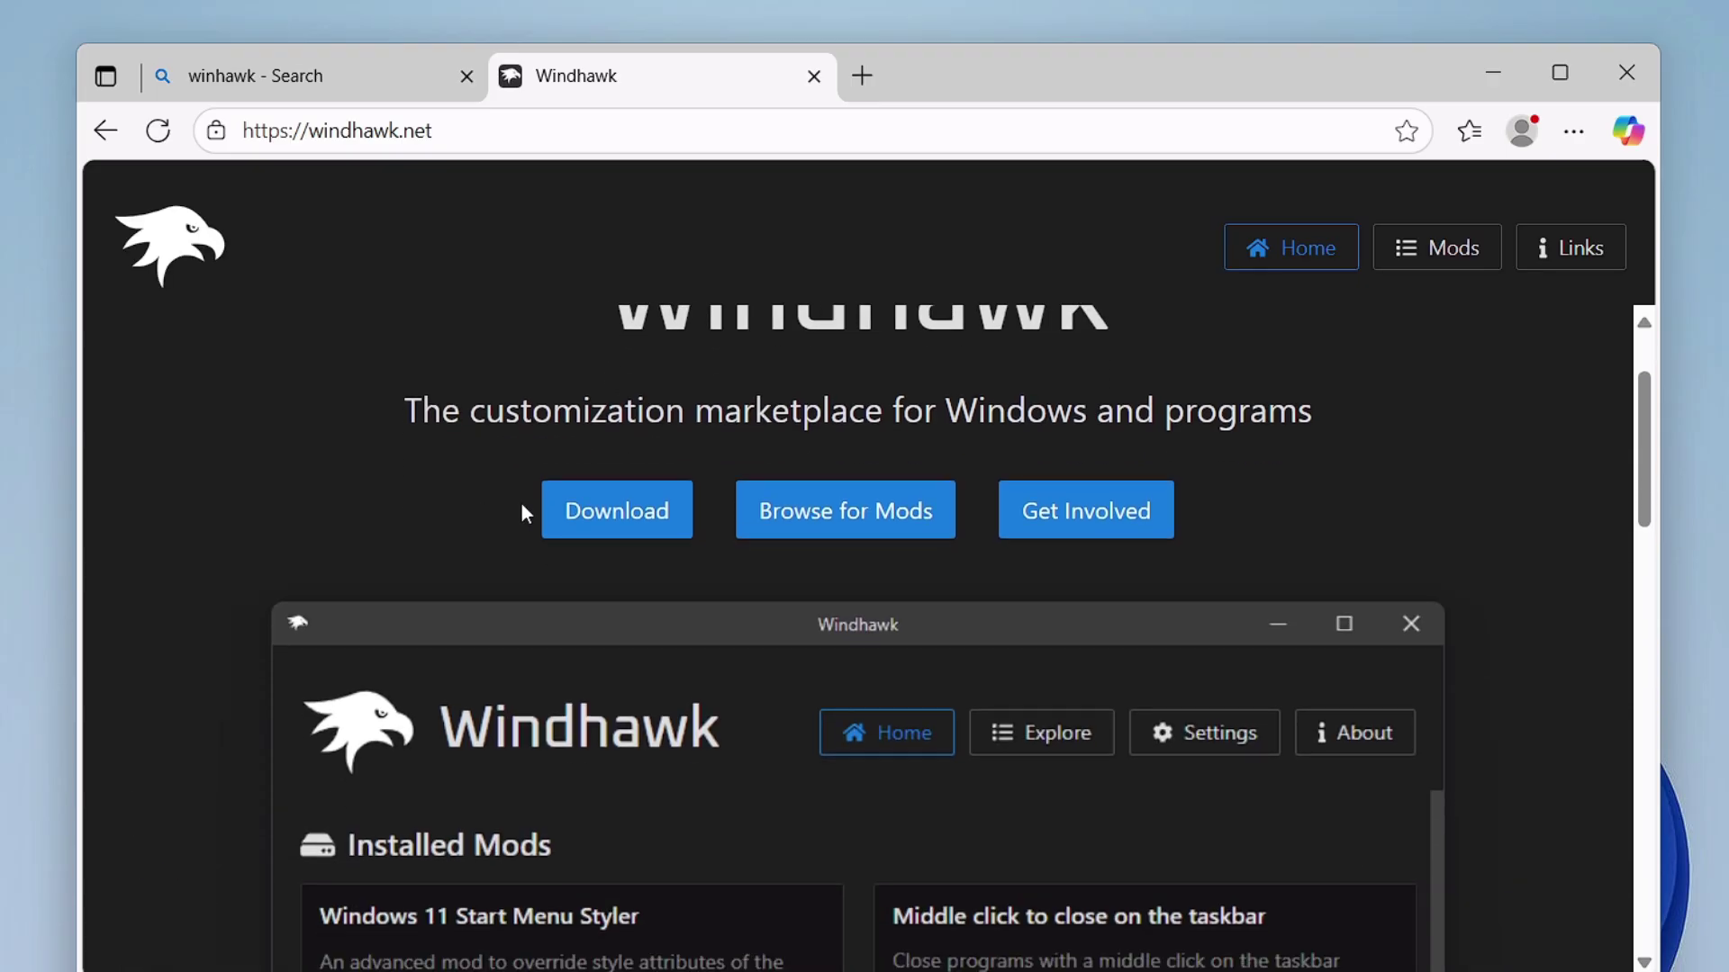
pyautogui.click(634, 522)
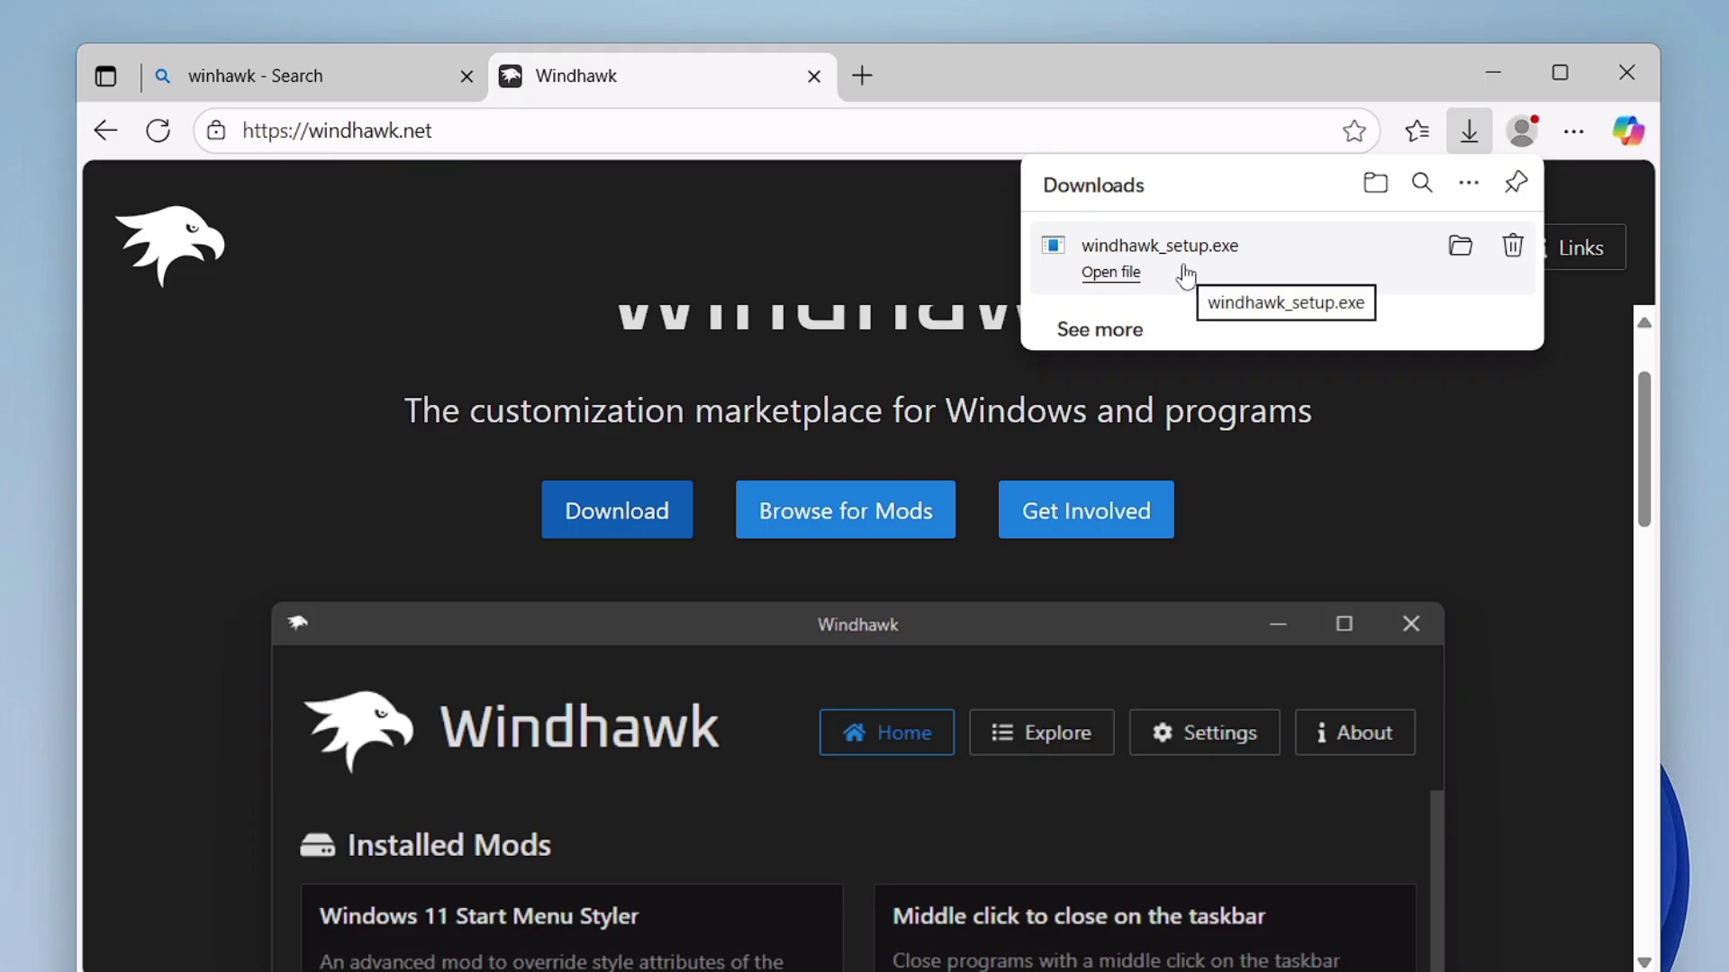
# - Run windhawk_setup.exe, approve the UAC prompt and dismiss the setup dialog
pyautogui.click(1186, 276)
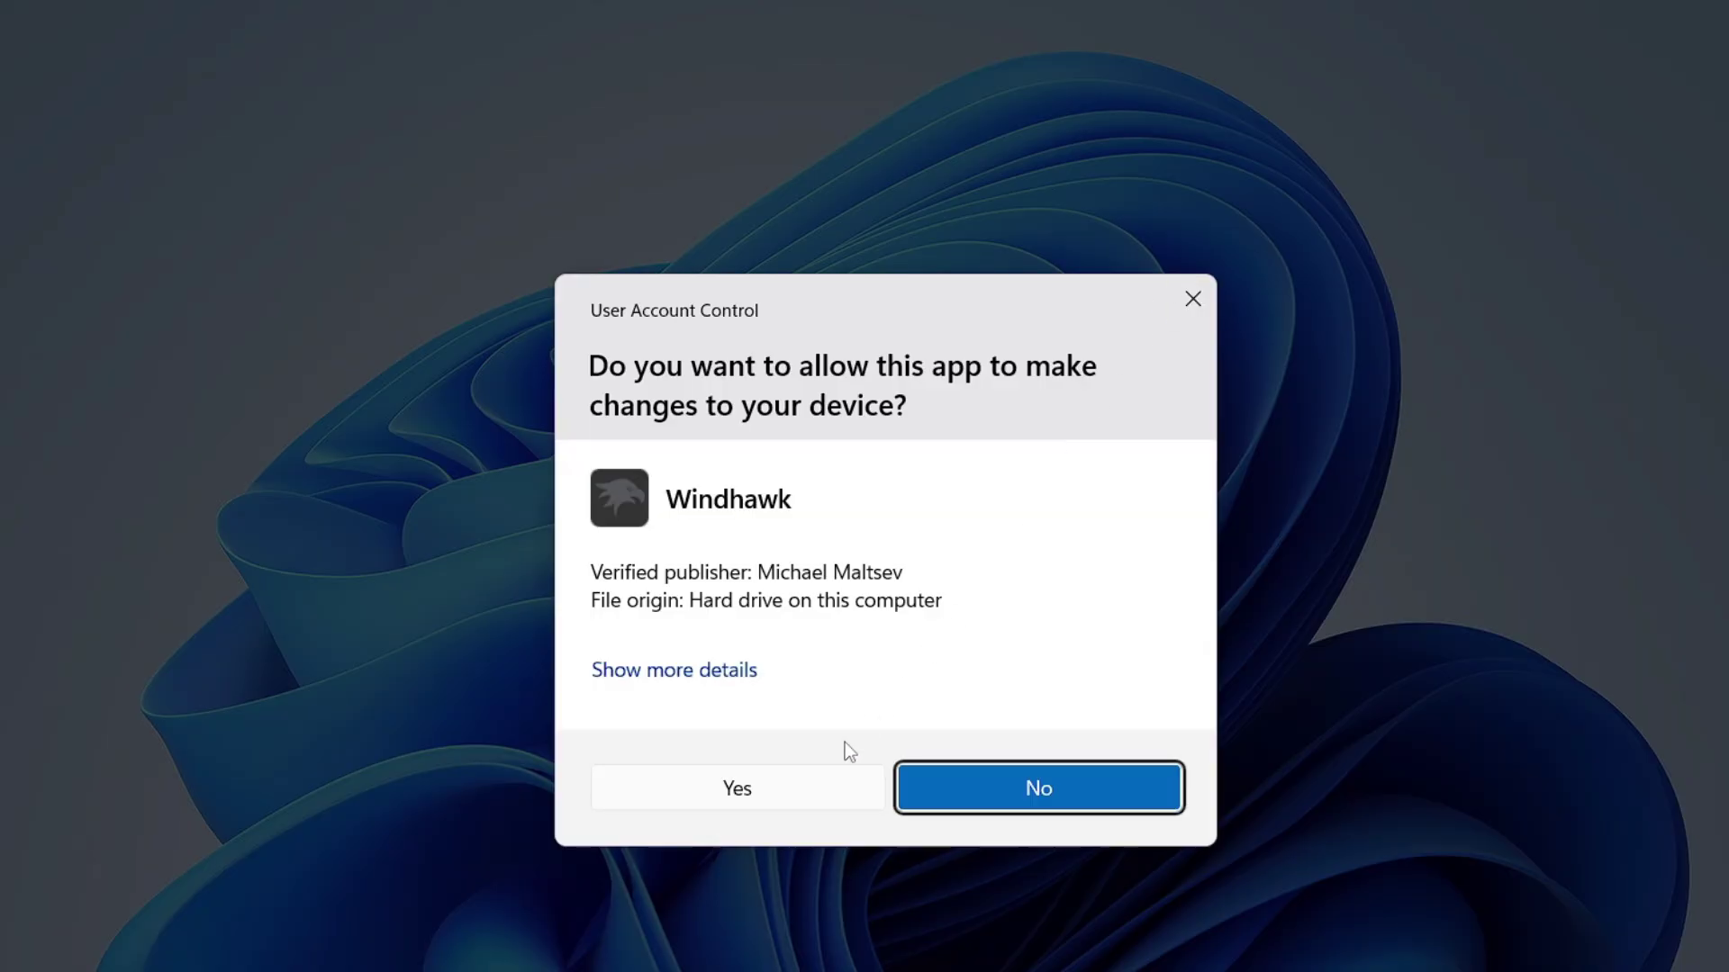
pyautogui.click(794, 792)
pyautogui.click(1485, 70)
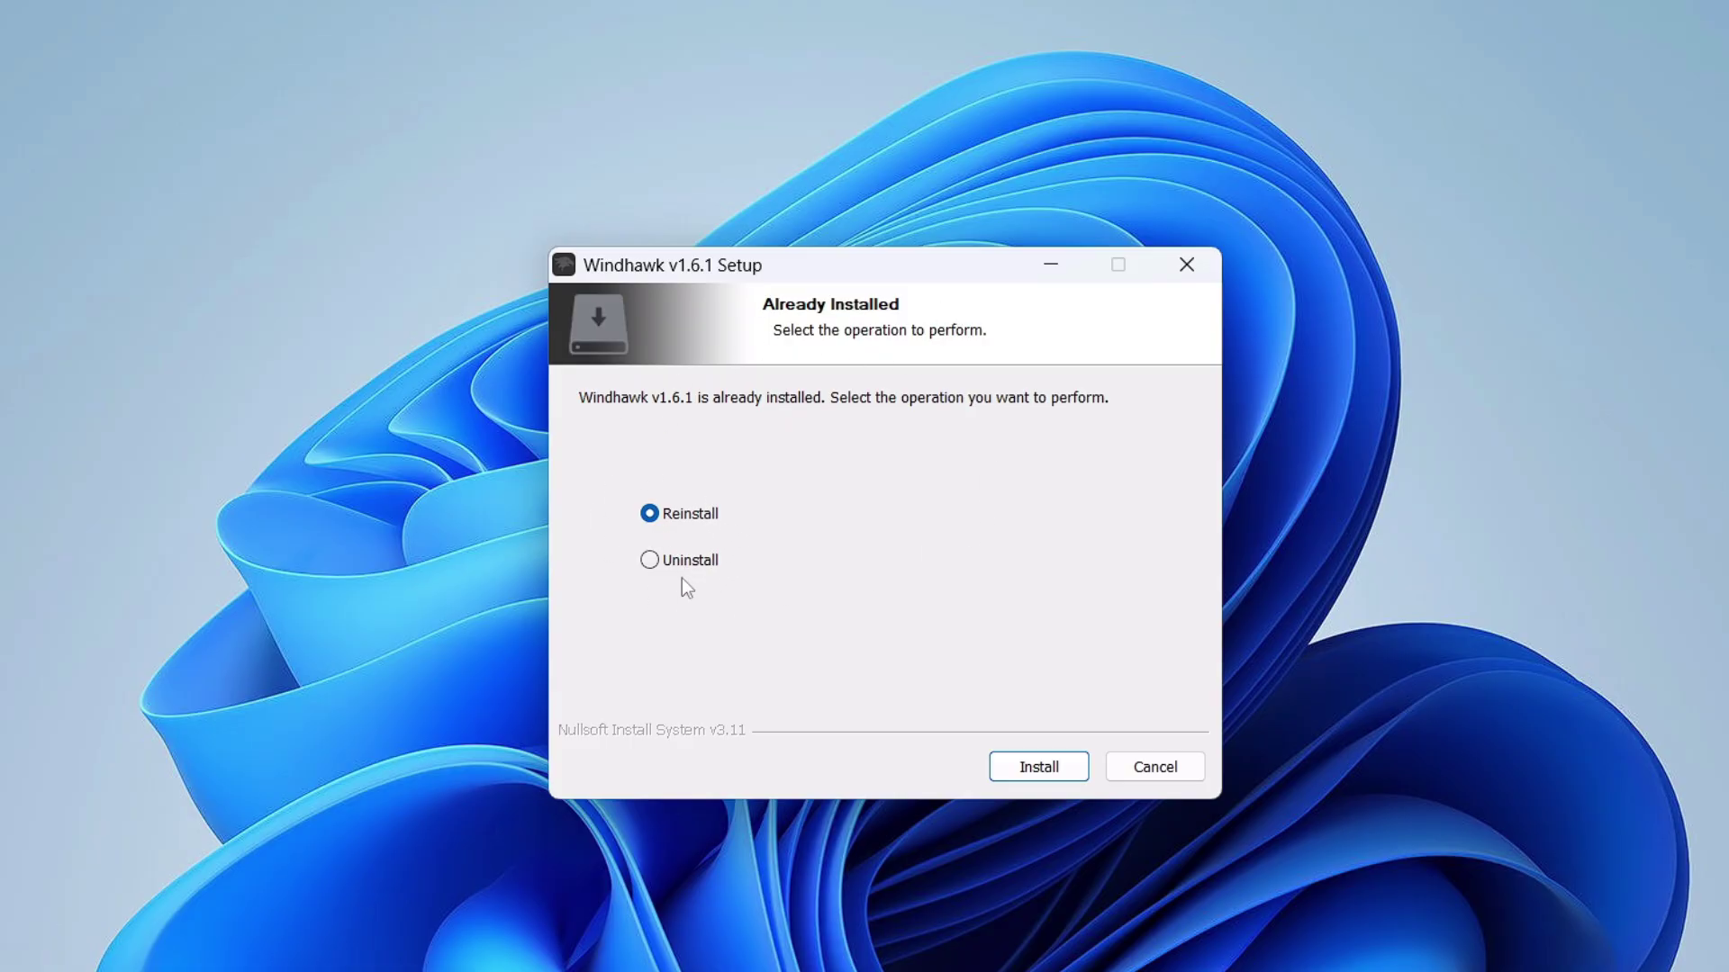
pyautogui.click(1145, 770)
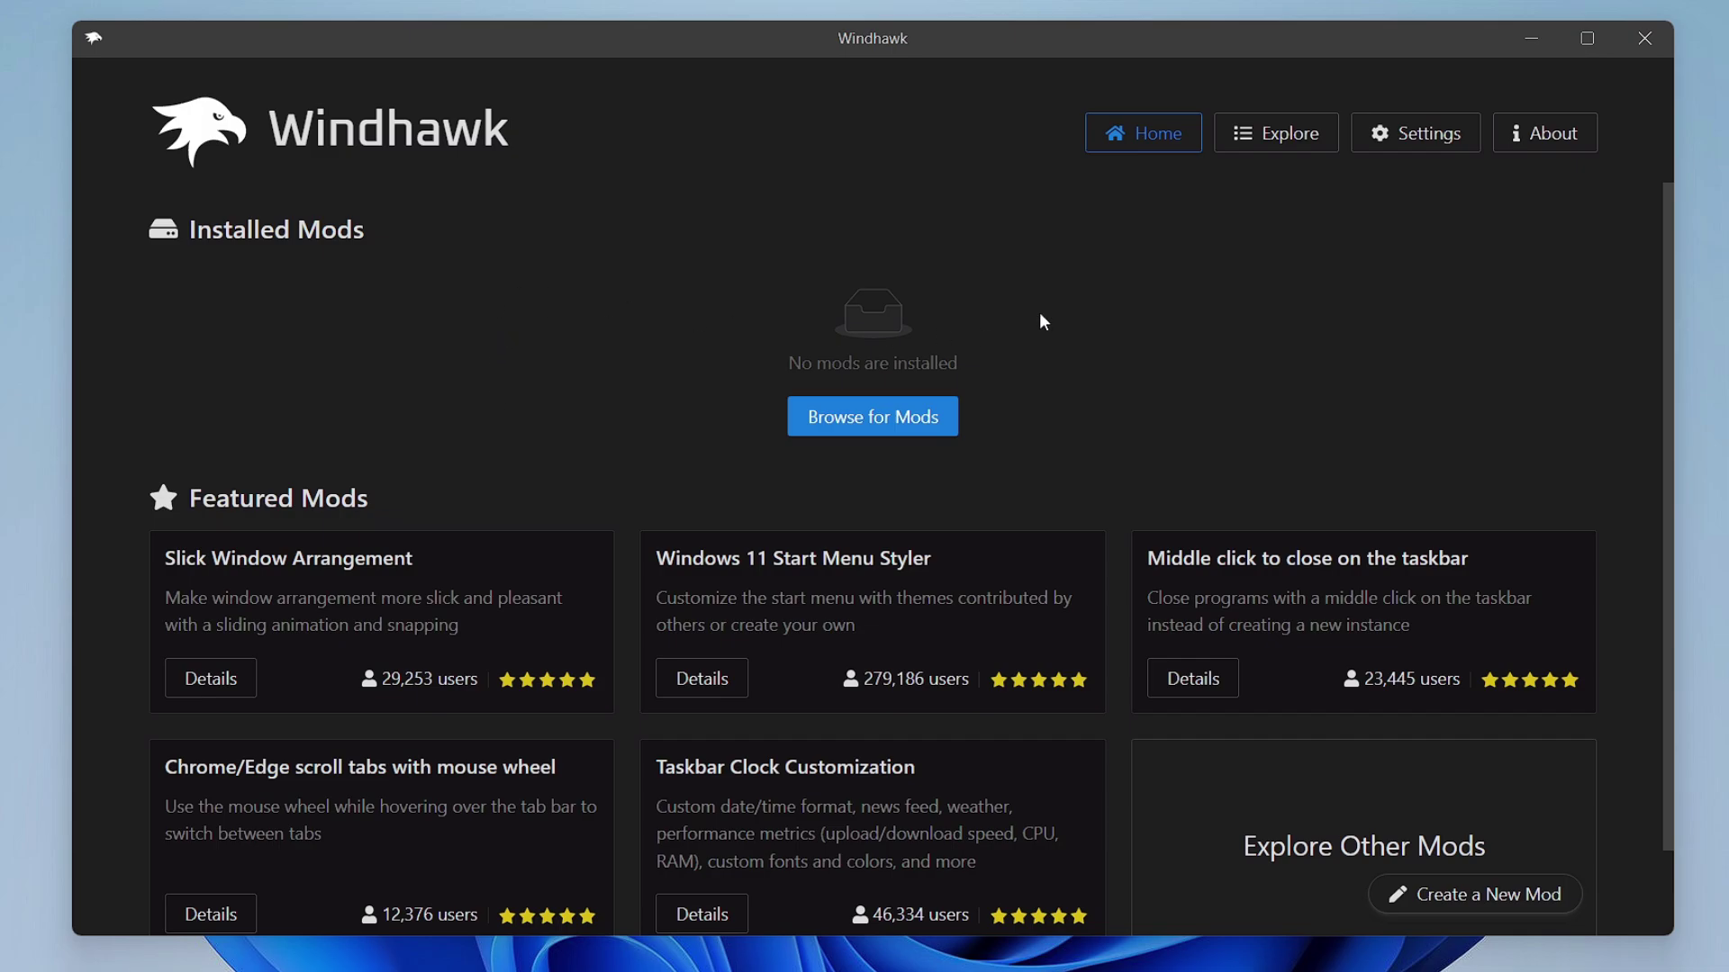
# - Search the Explore catalogue for 'Resource' and install Resource Redirect, accepting the risk
pyautogui.click(1299, 149)
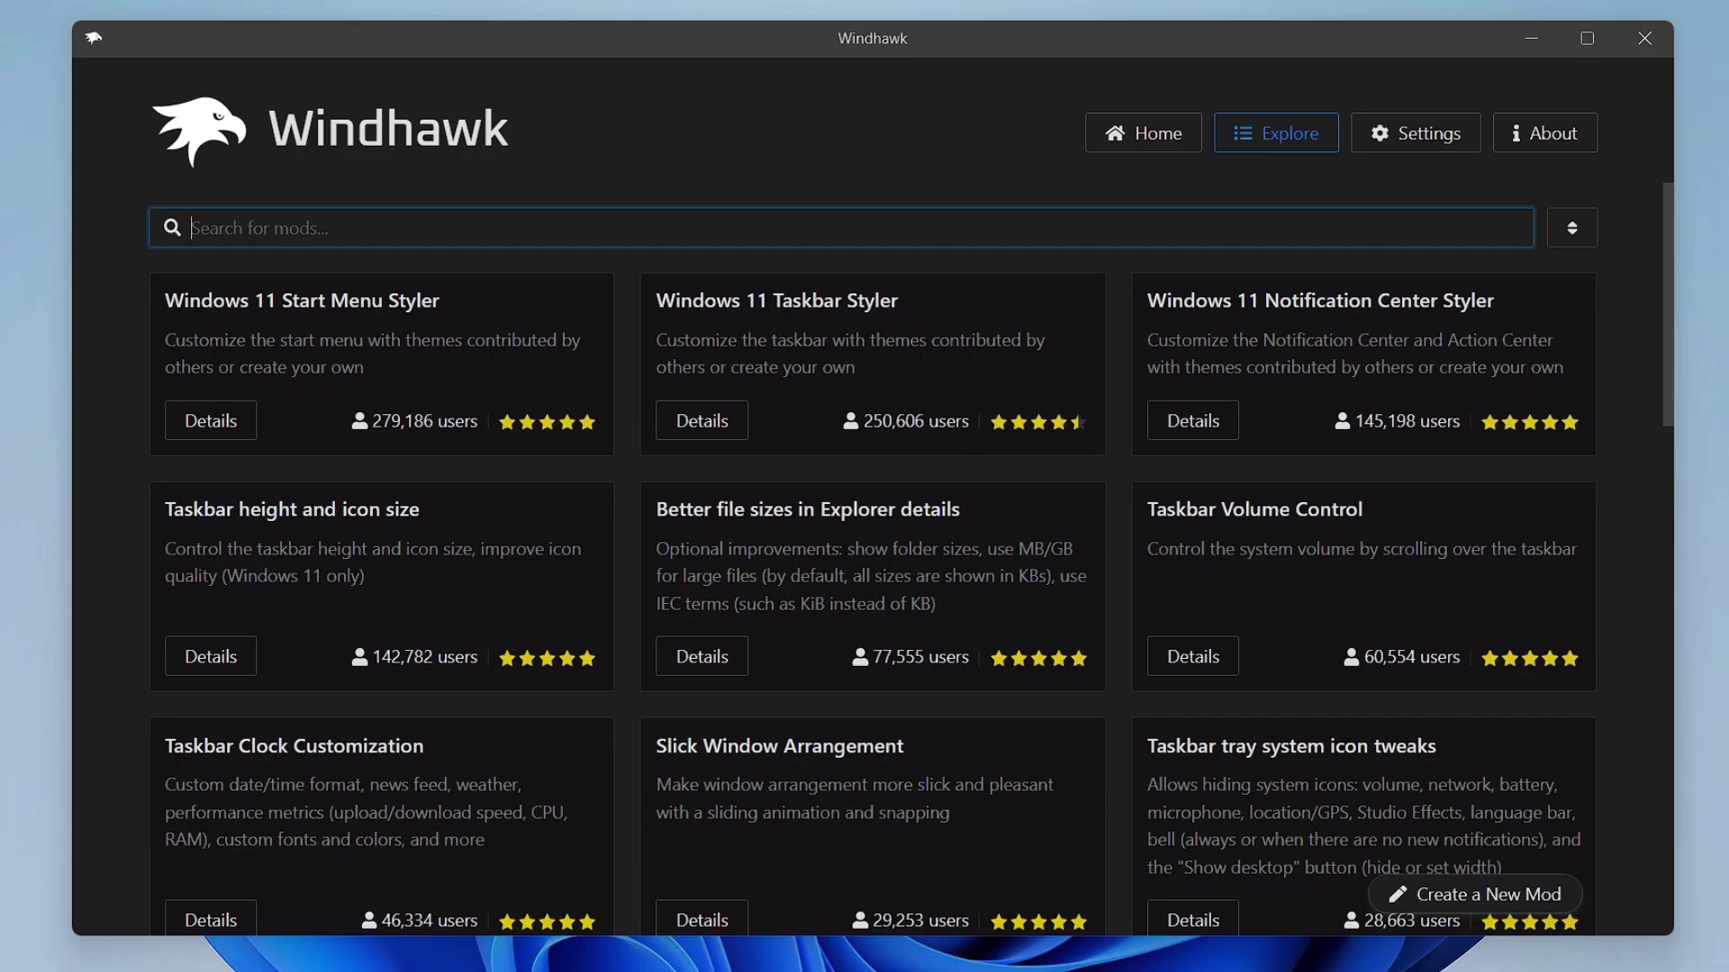
pyautogui.write('Resource')
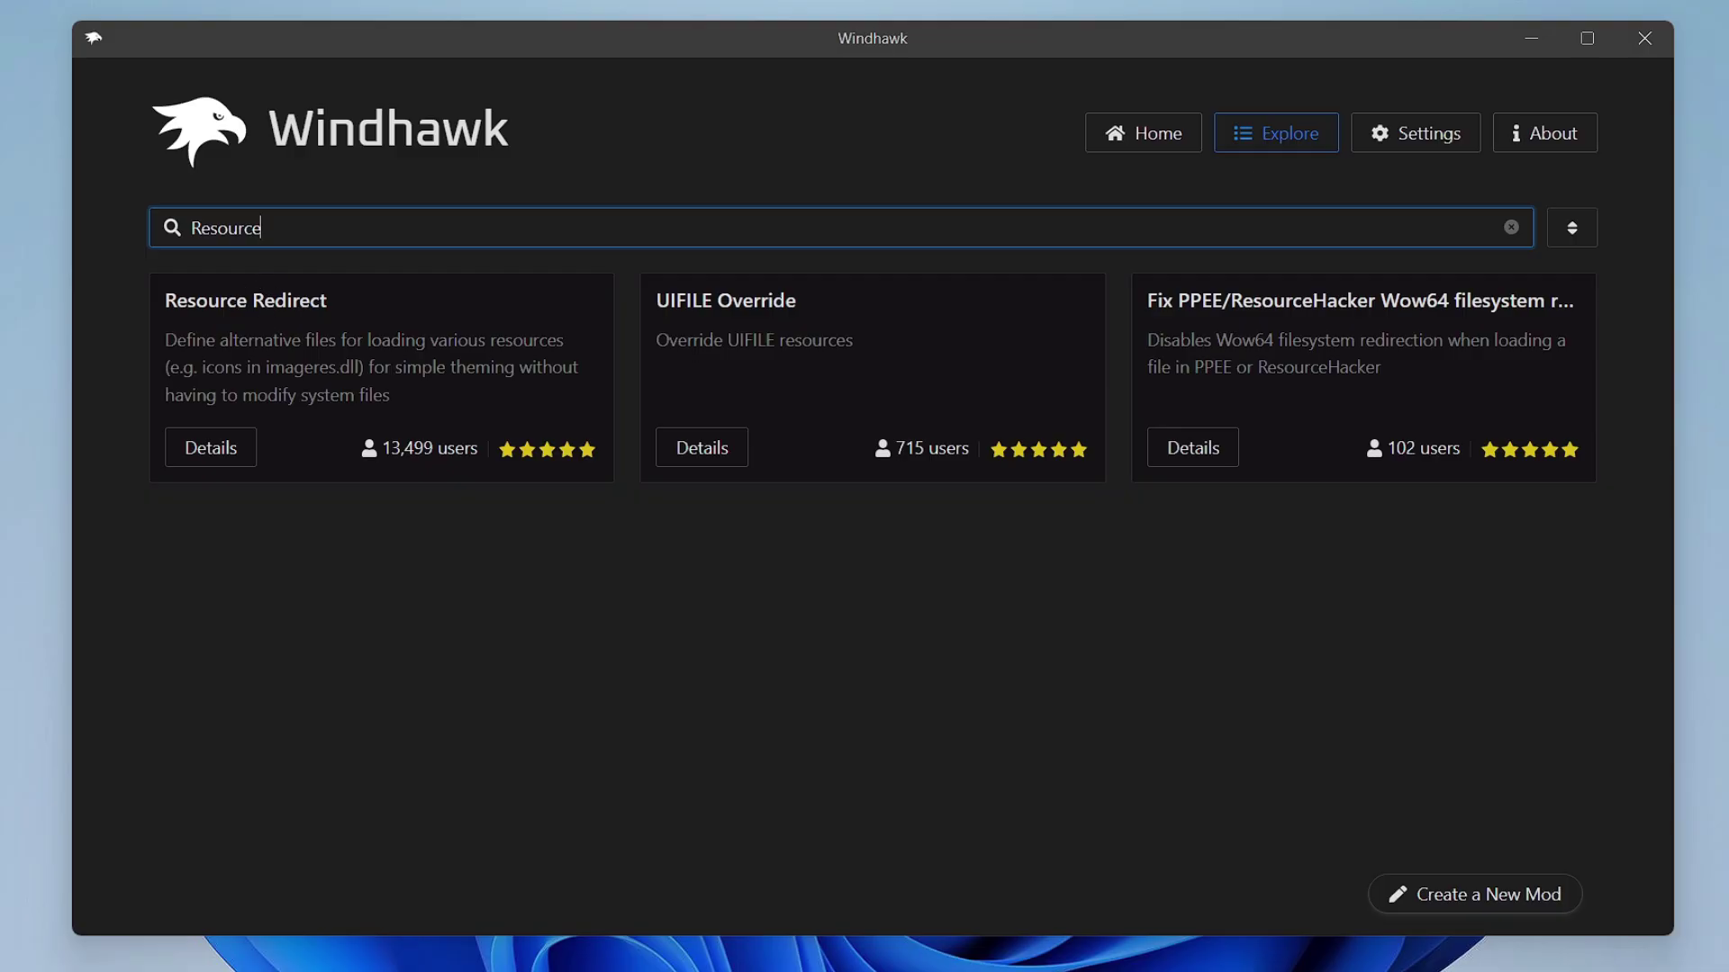
pyautogui.click(206, 446)
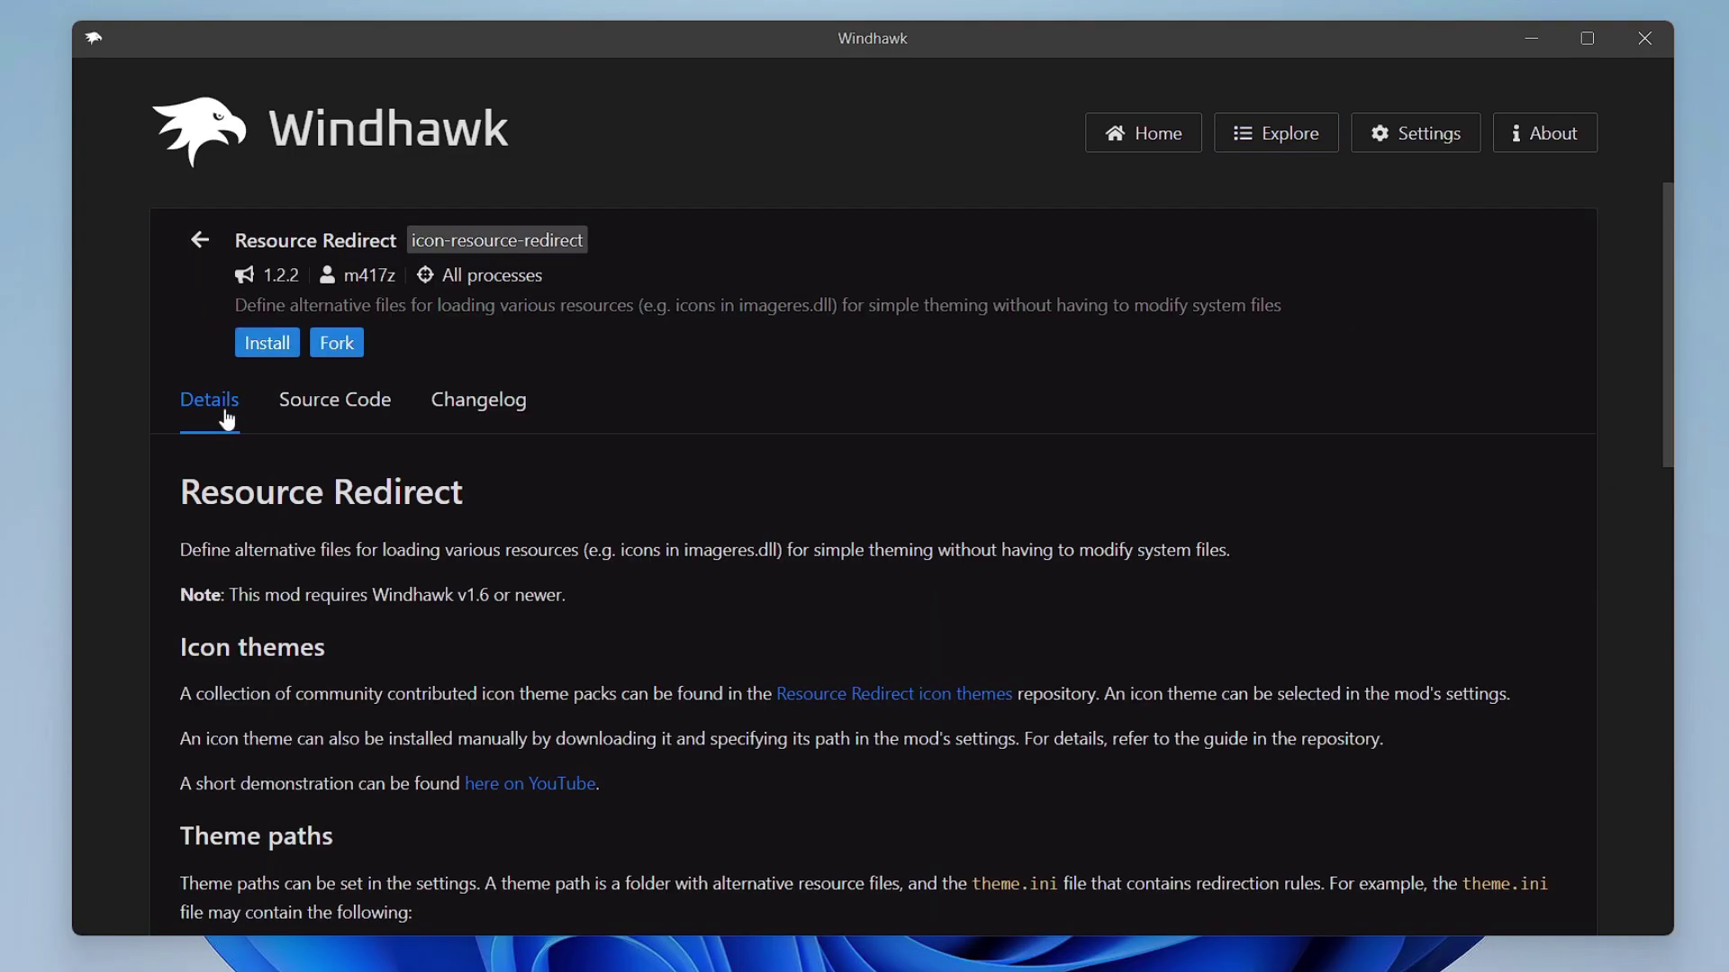
pyautogui.click(266, 344)
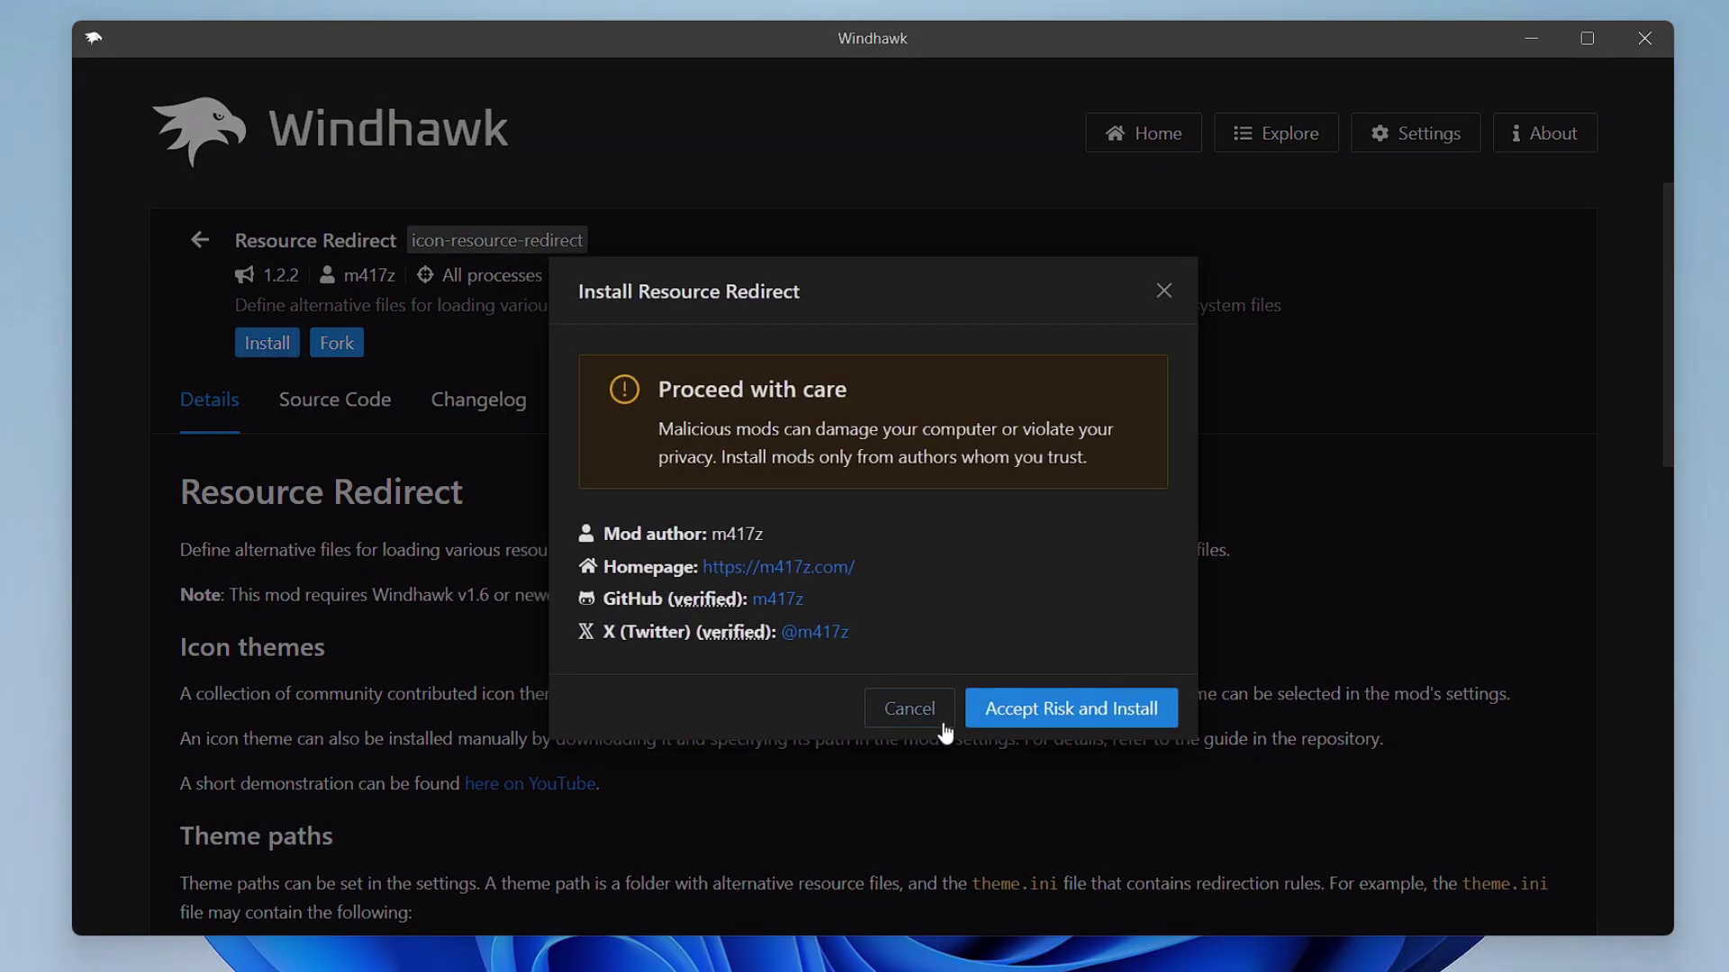
pyautogui.click(1037, 714)
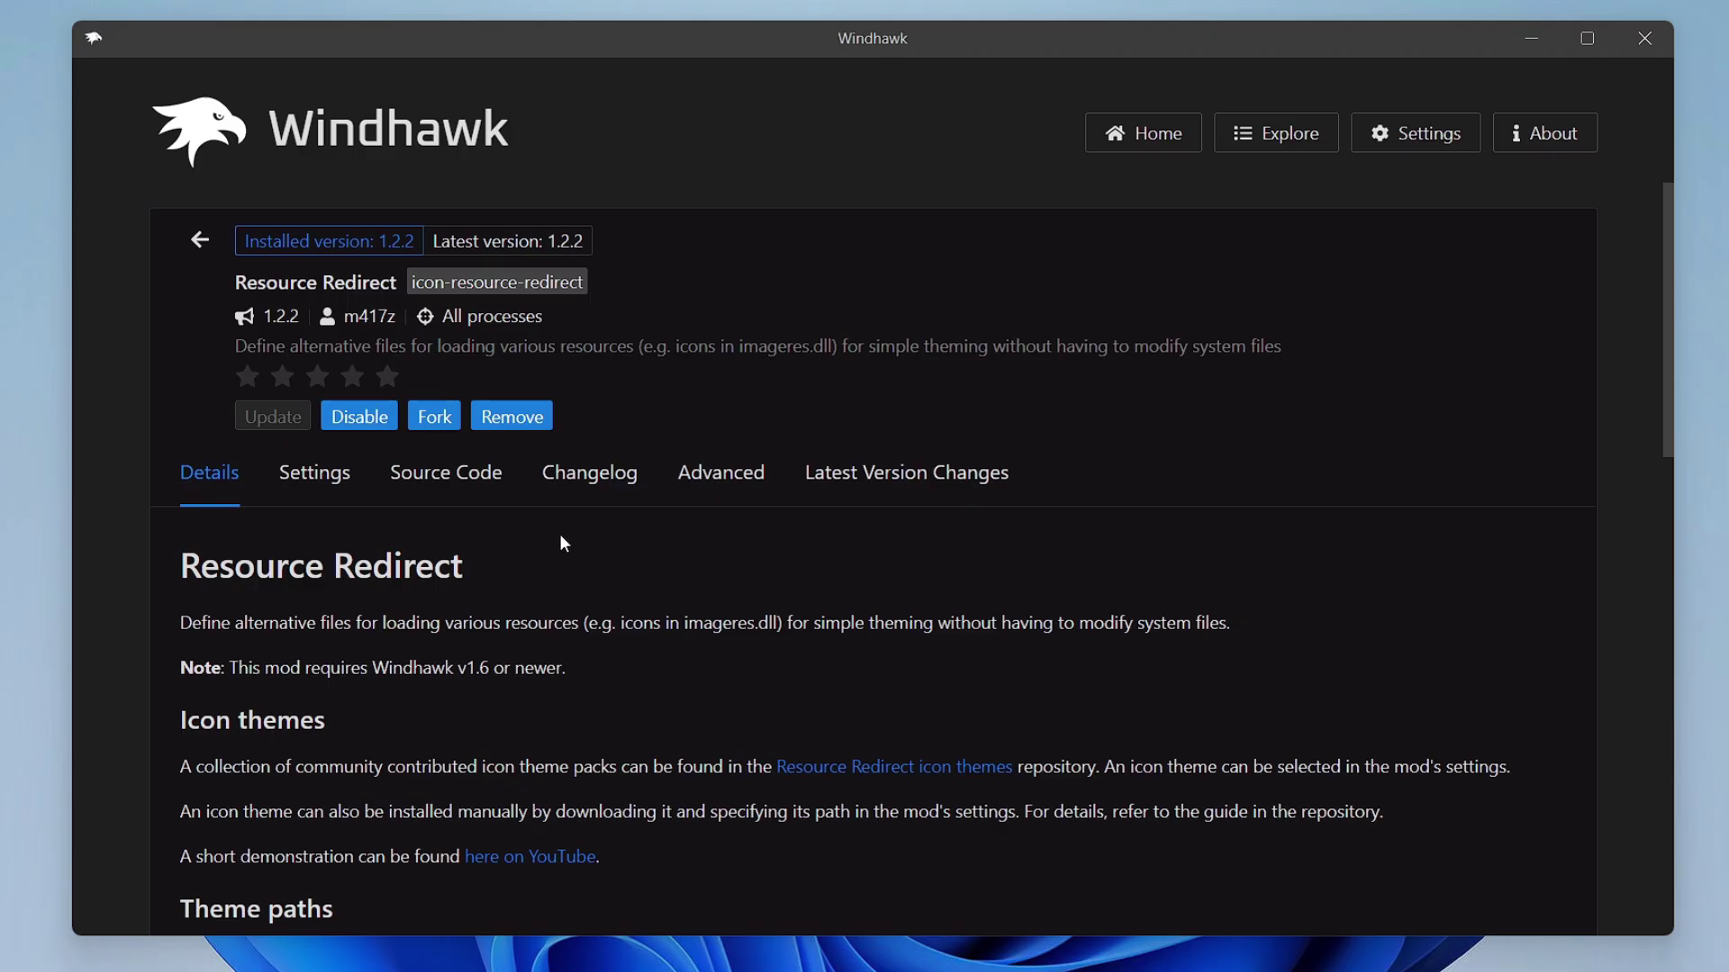
pyautogui.scroll(-3, 425, 659)
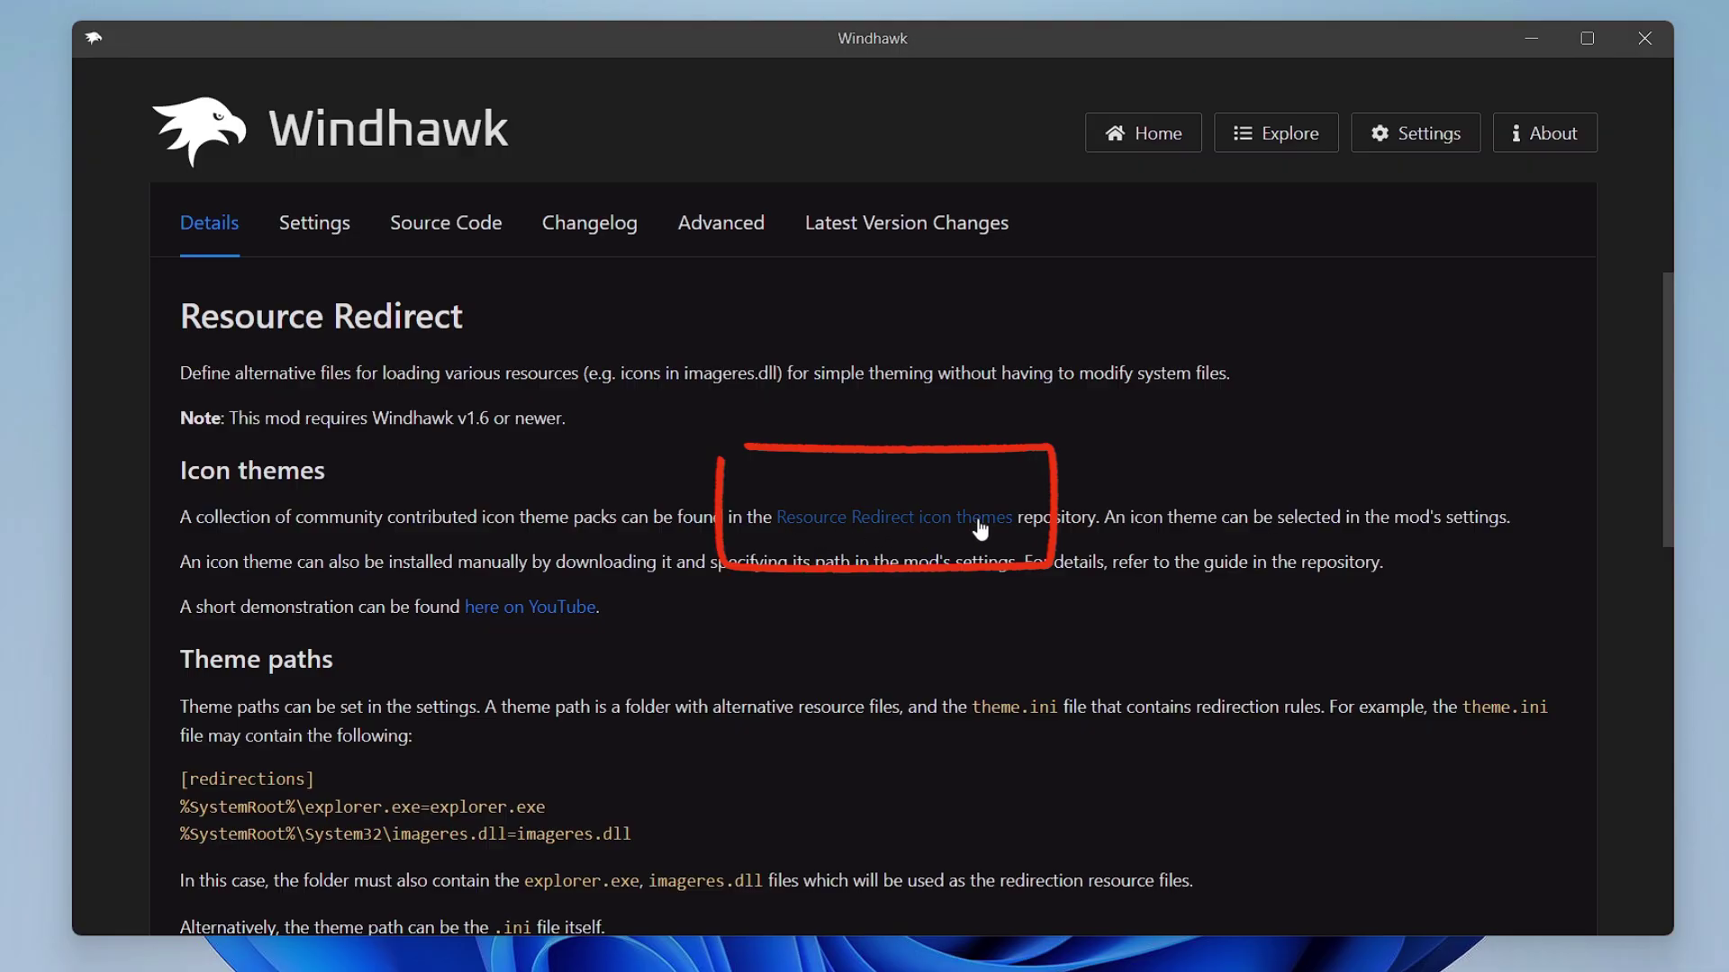
# - Open the resource-redirect-icon-themes GitHub repository and download FABA Symbolic.zip
pyautogui.click(887, 531)
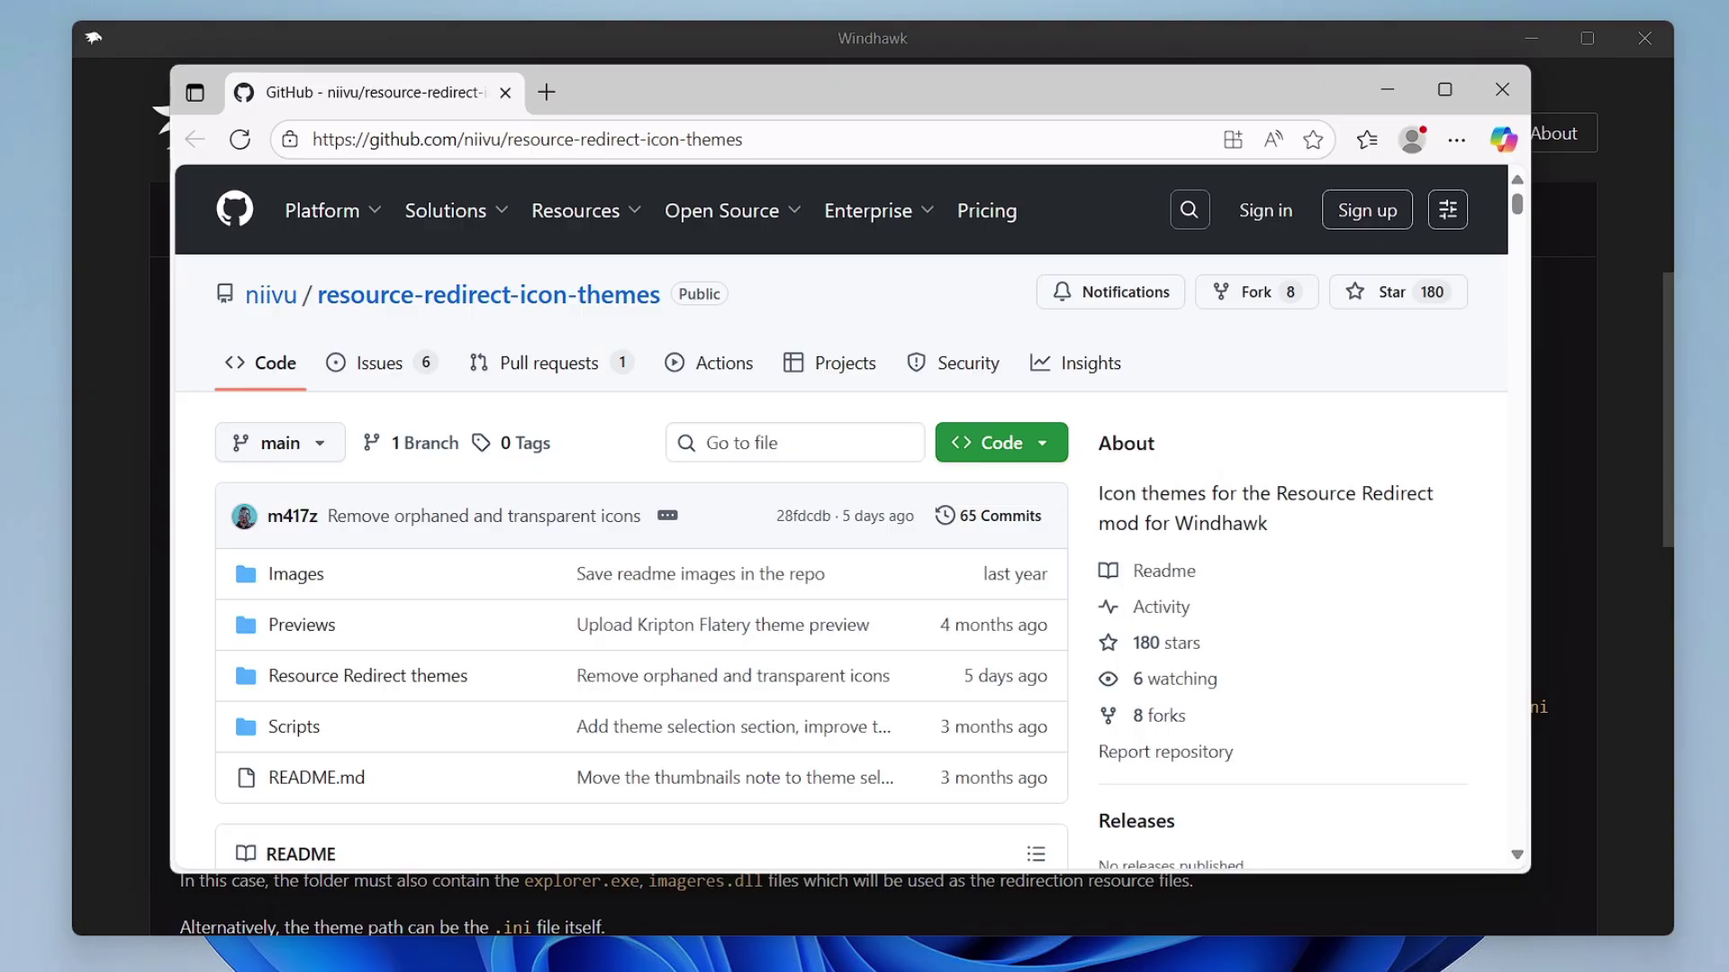
pyautogui.scroll(-20, 768, 459)
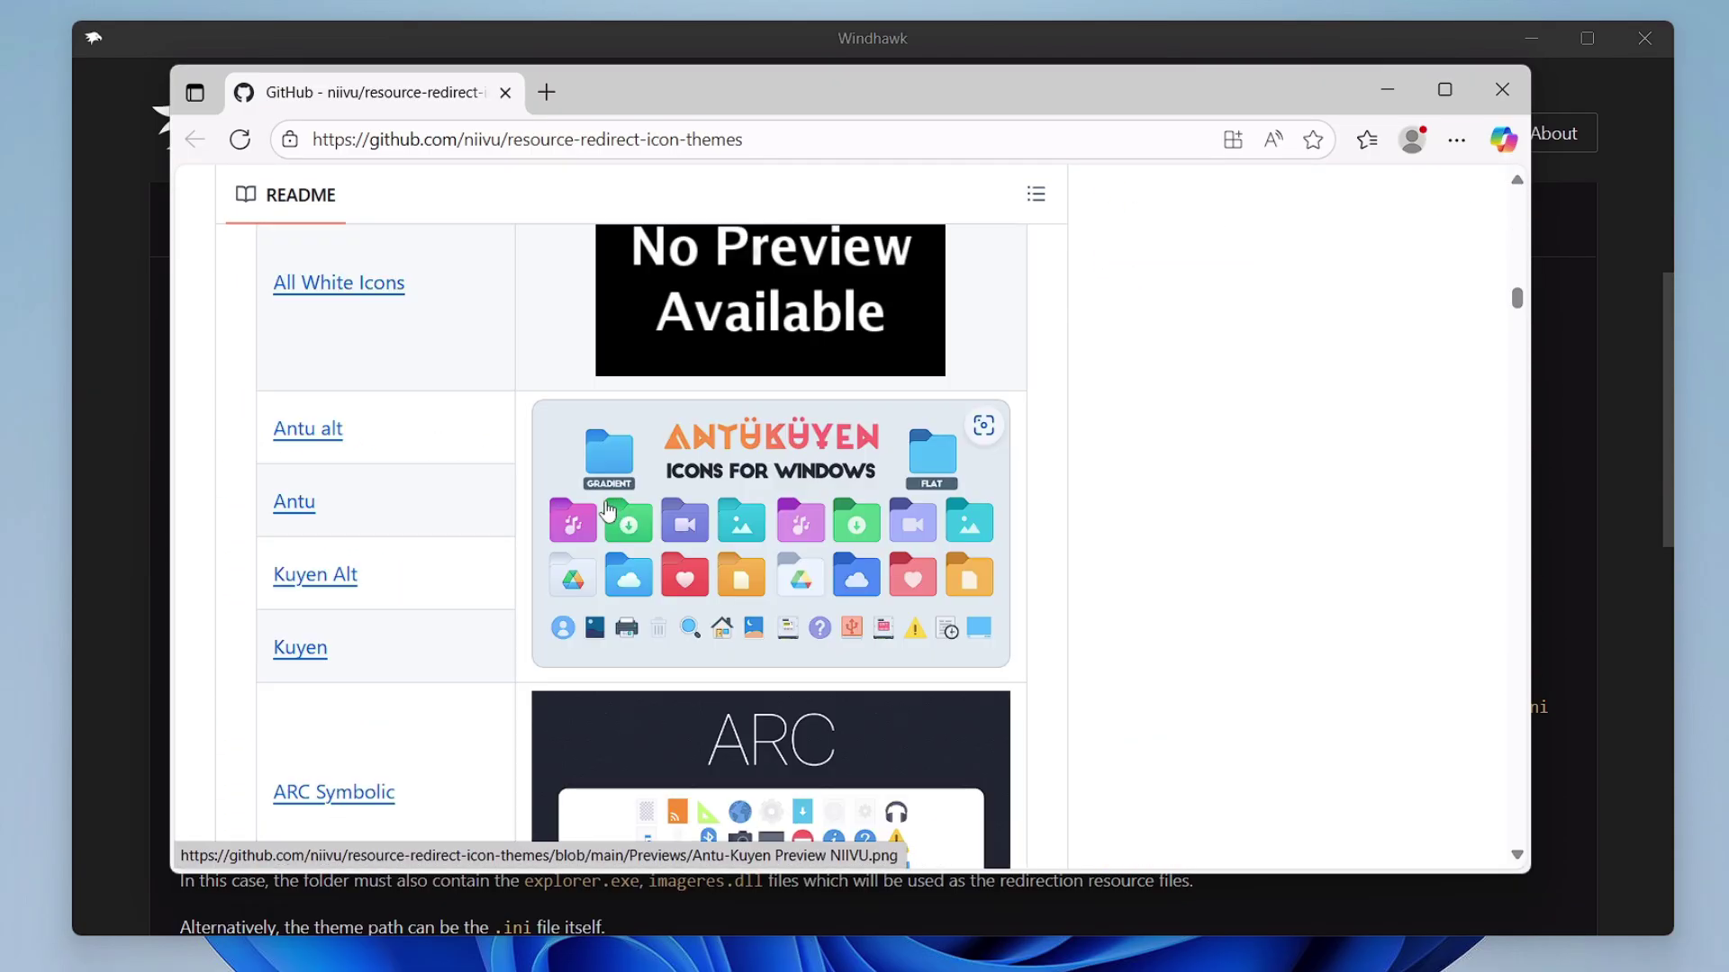
pyautogui.scroll(-1, 717, 533)
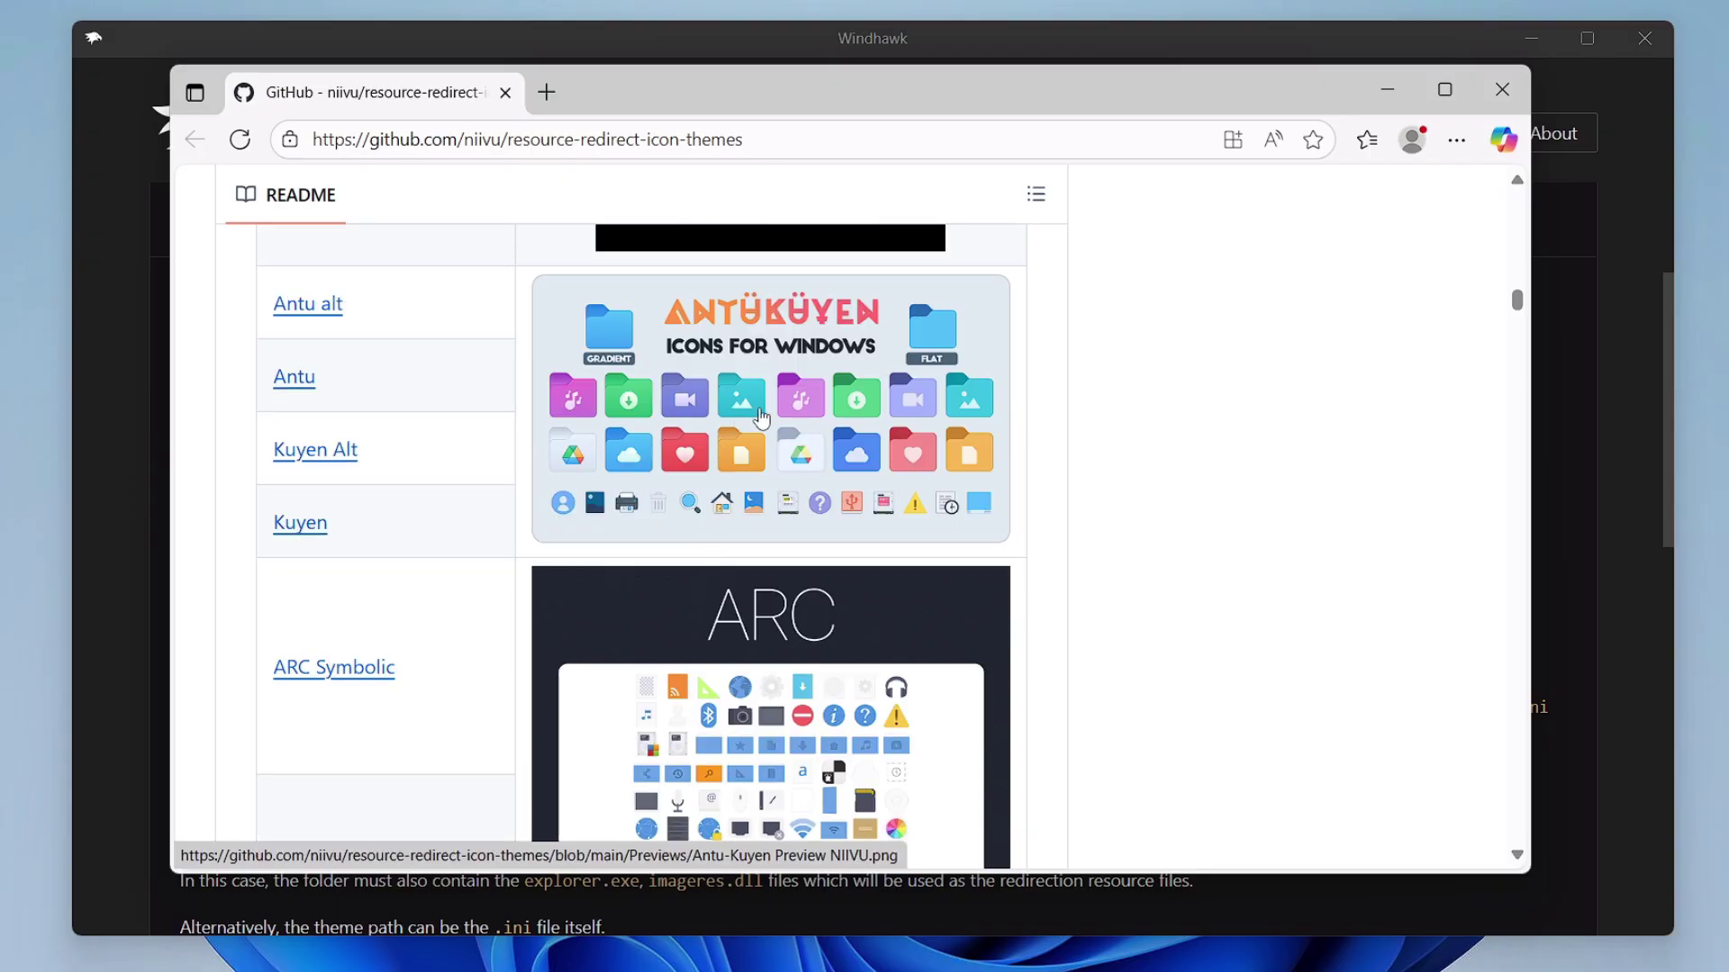
pyautogui.scroll(-8, 769, 436)
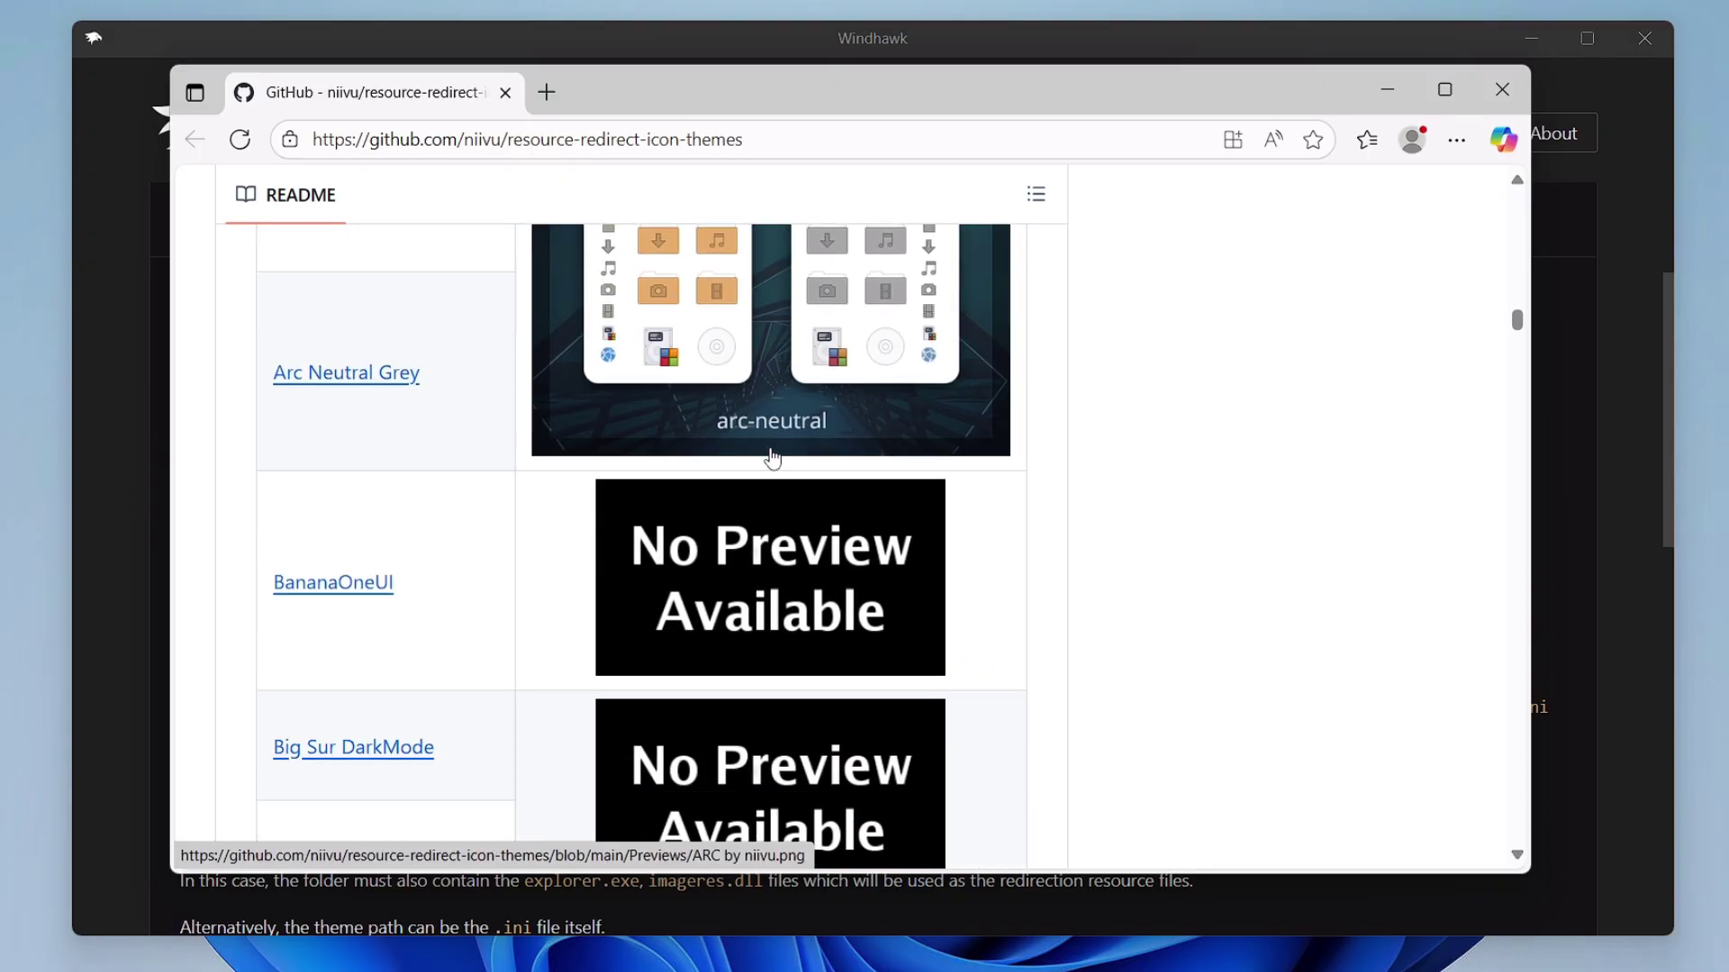
pyautogui.scroll(-10, 772, 459)
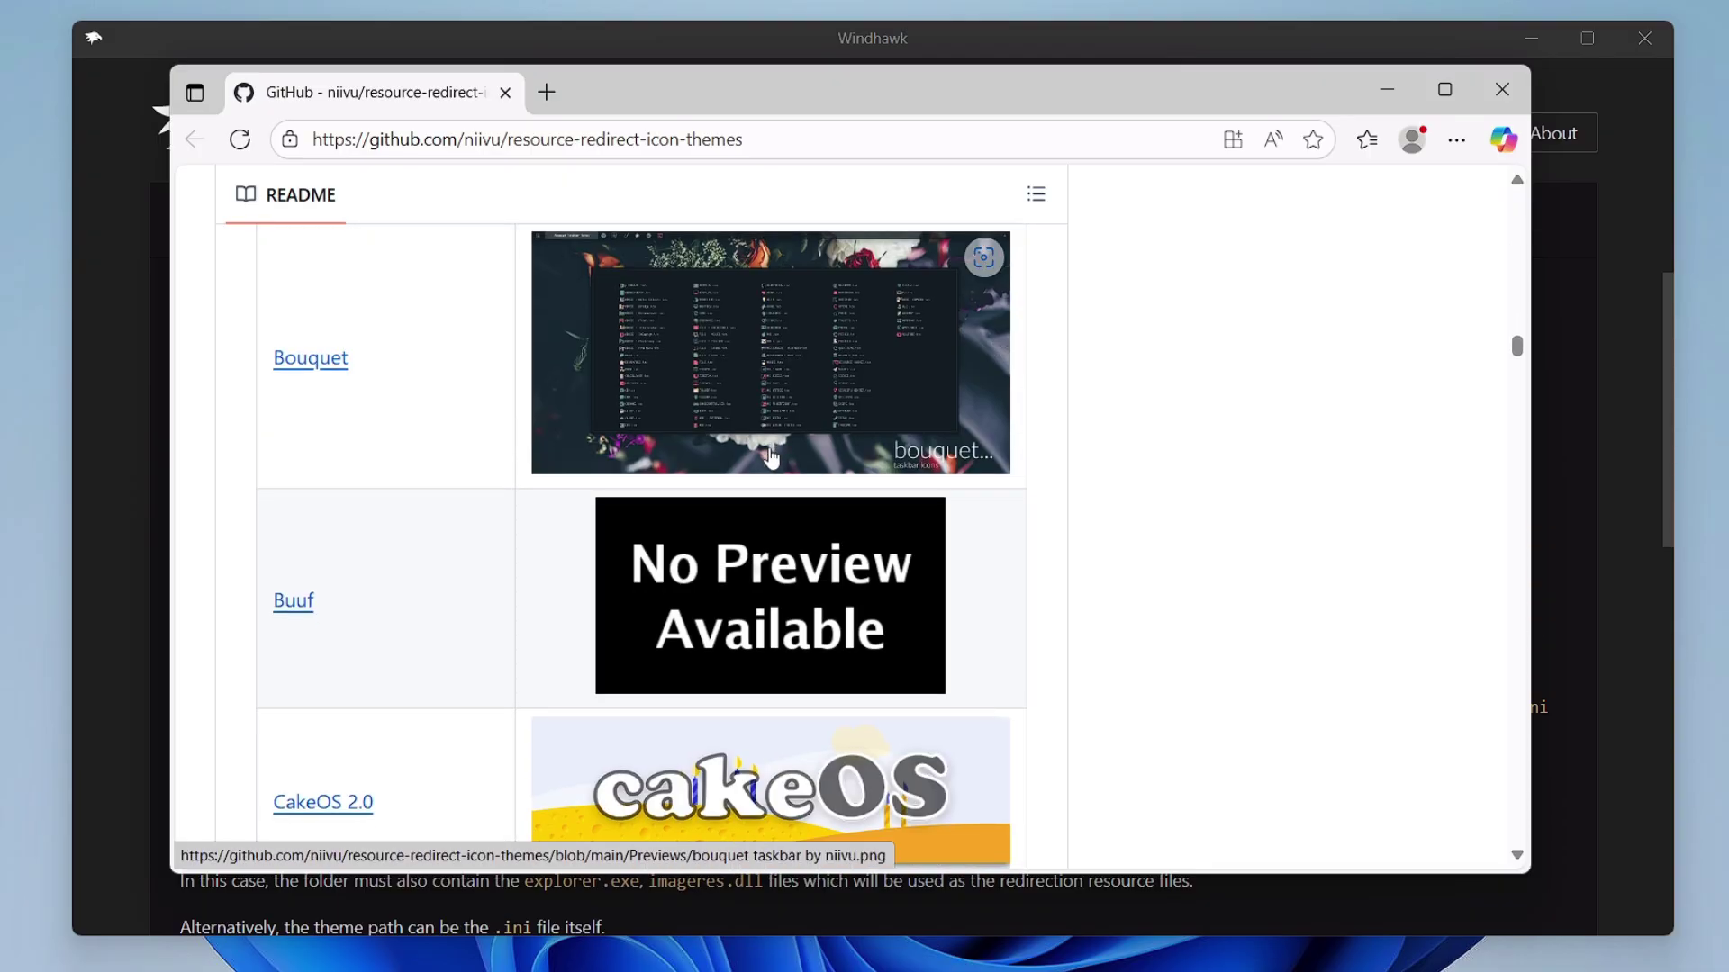
pyautogui.scroll(-10, 772, 459)
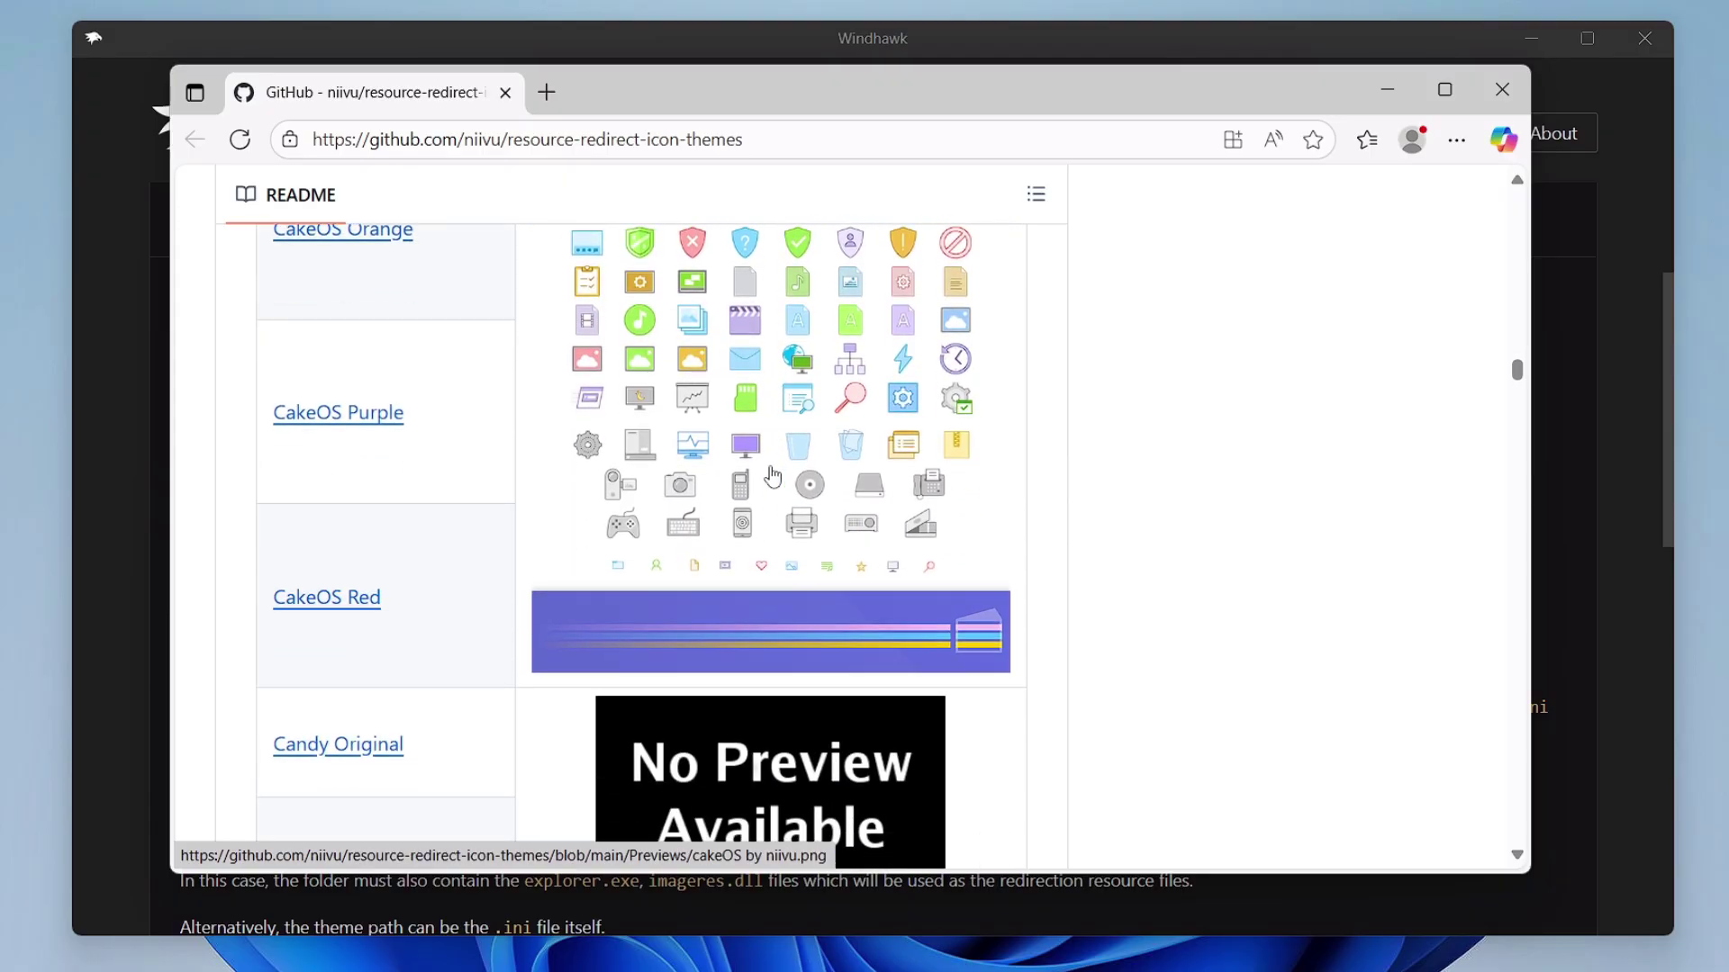
pyautogui.scroll(-10, 772, 478)
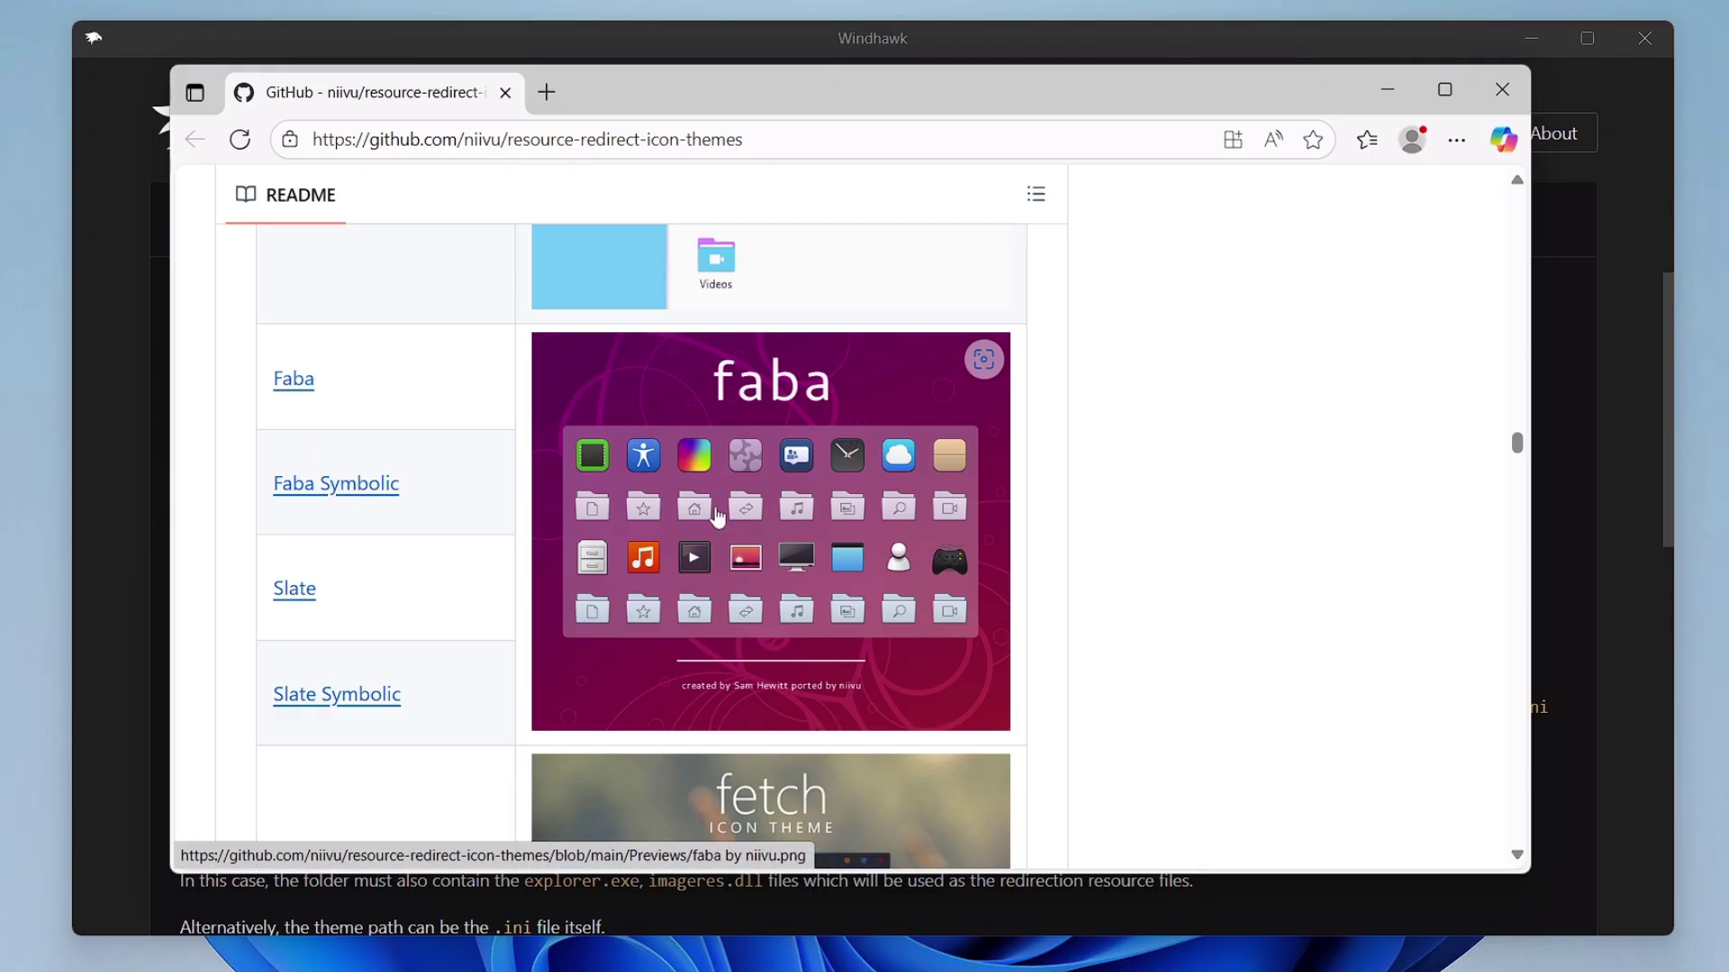
pyautogui.click(335, 494)
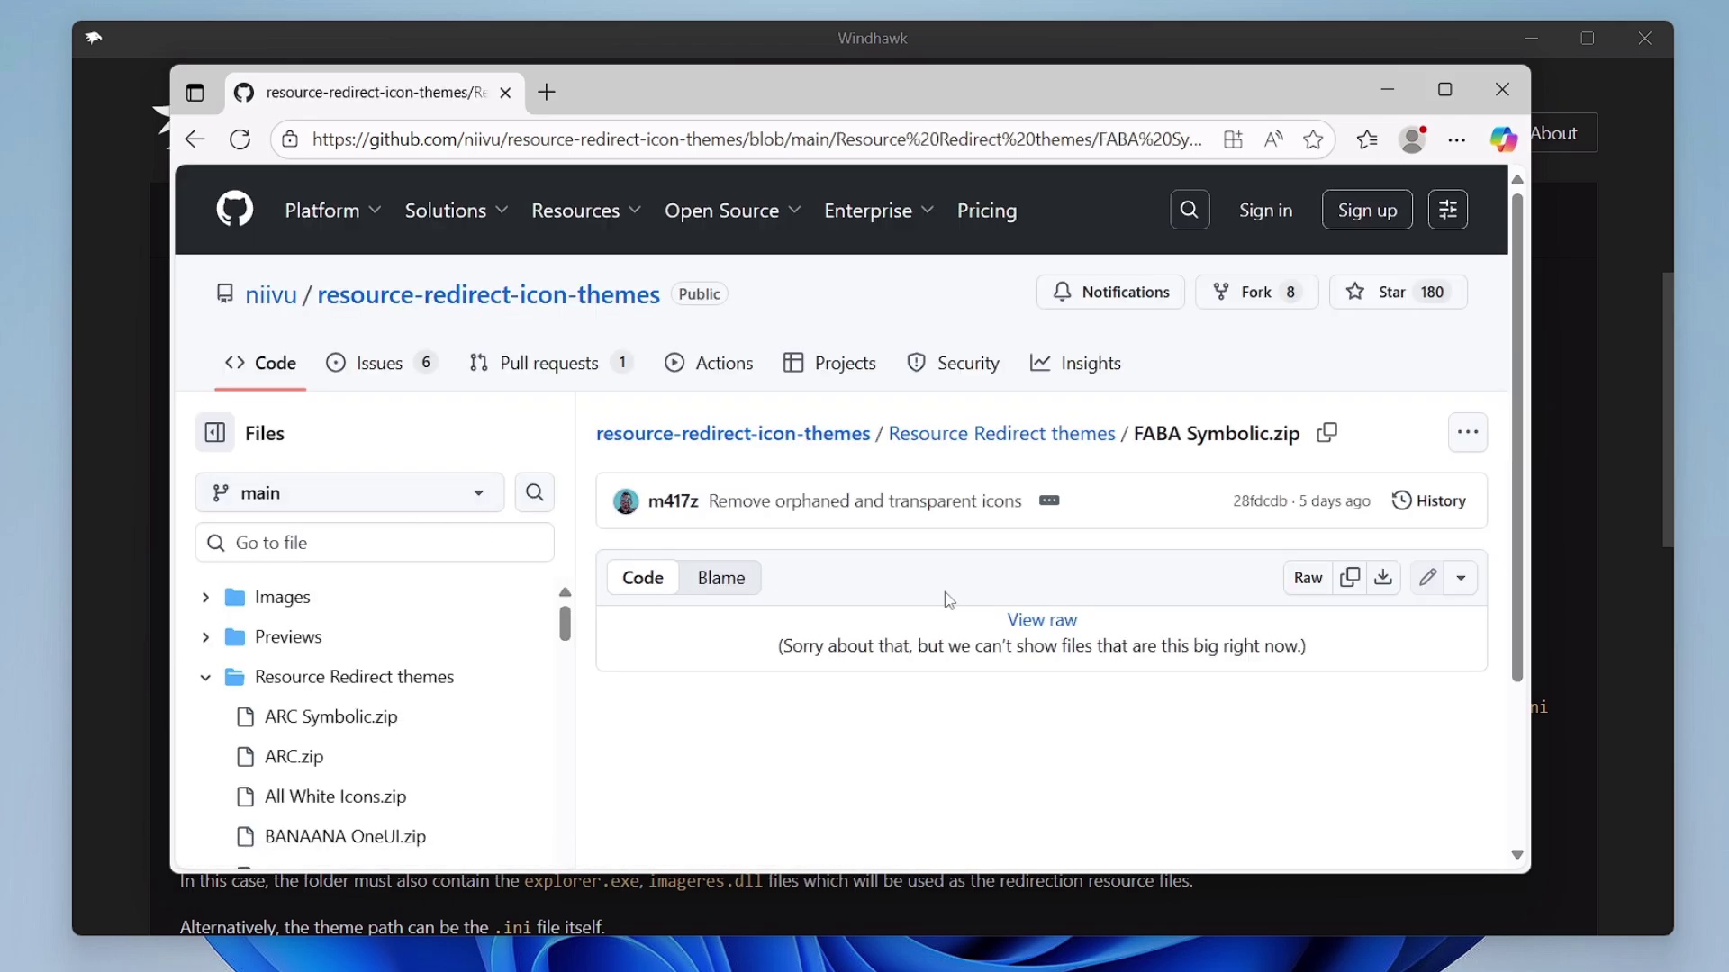
pyautogui.scroll(-2, 948, 581)
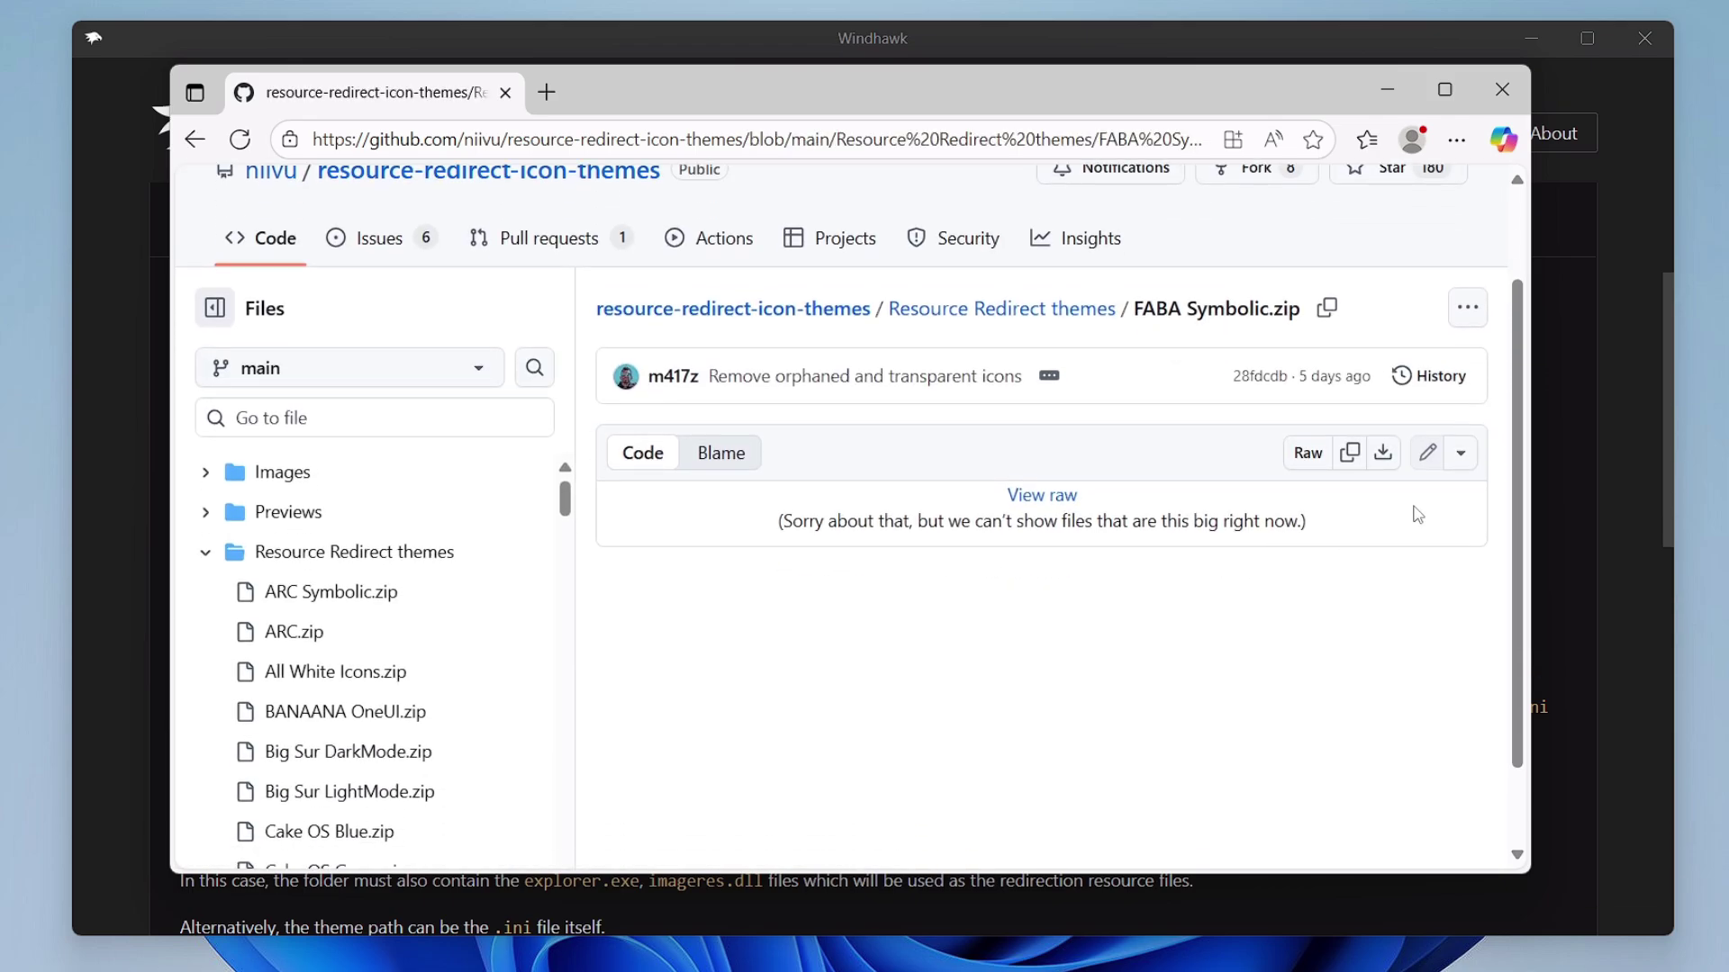
pyautogui.click(1385, 456)
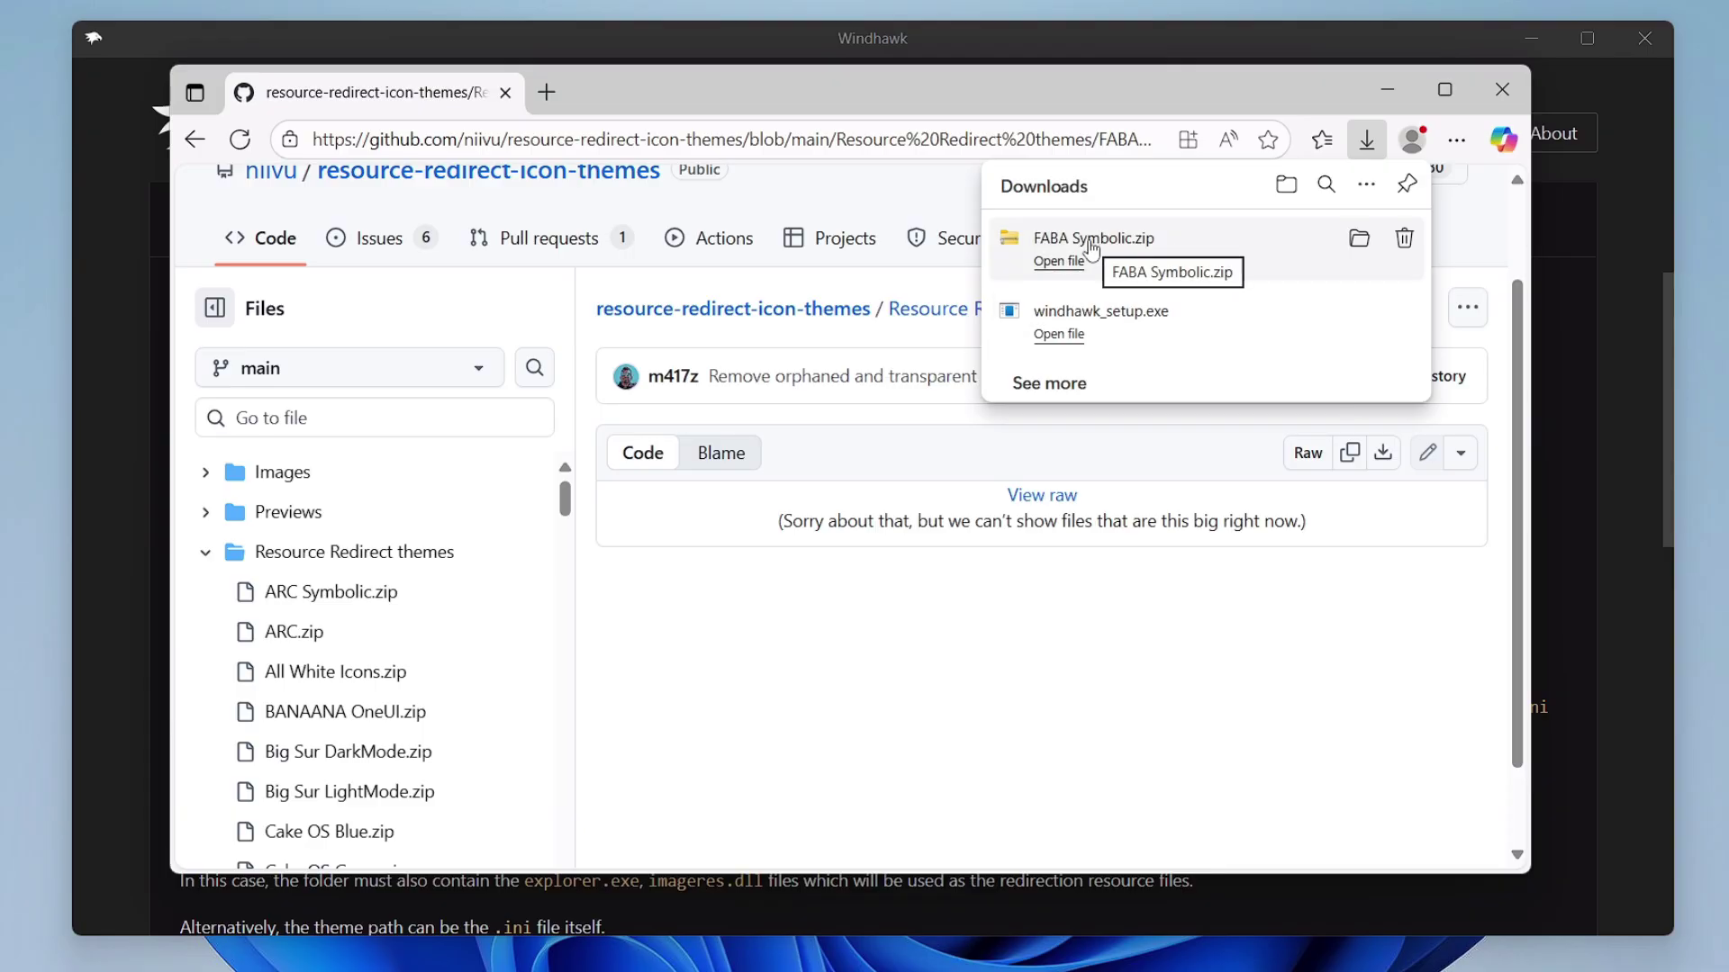
# - Show FABA Symbolic.zip in Downloads and extract it to the suggested folder
pyautogui.click(1360, 242)
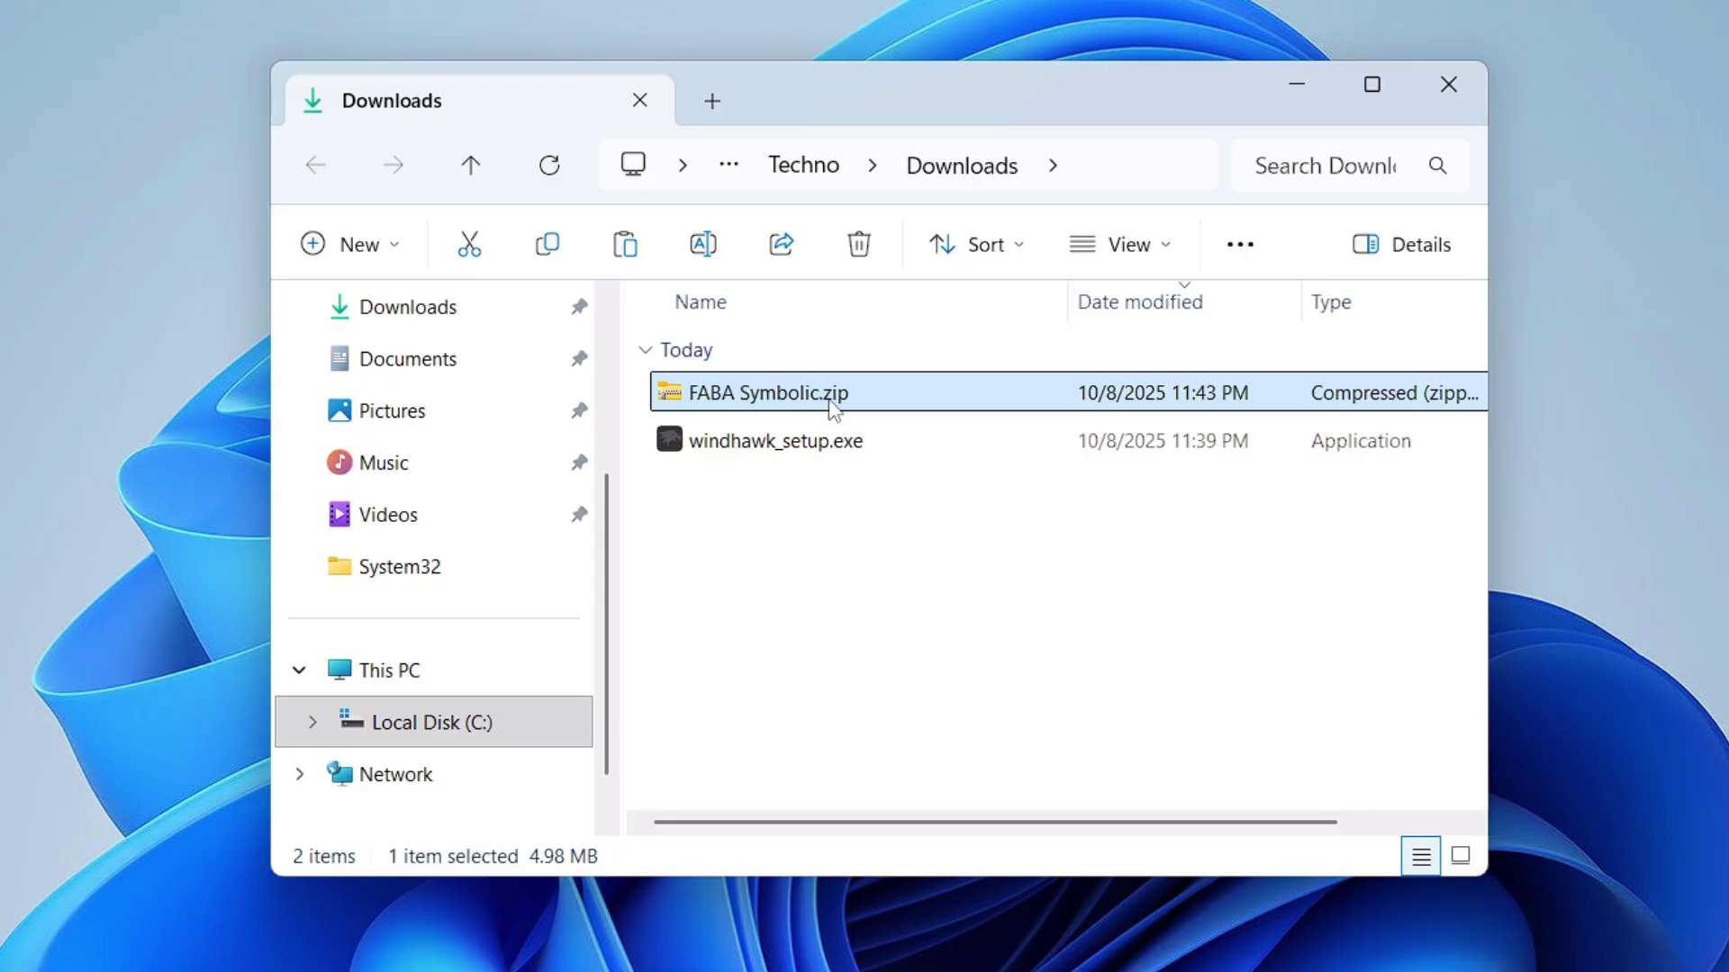
pyautogui.rightClick(833, 405)
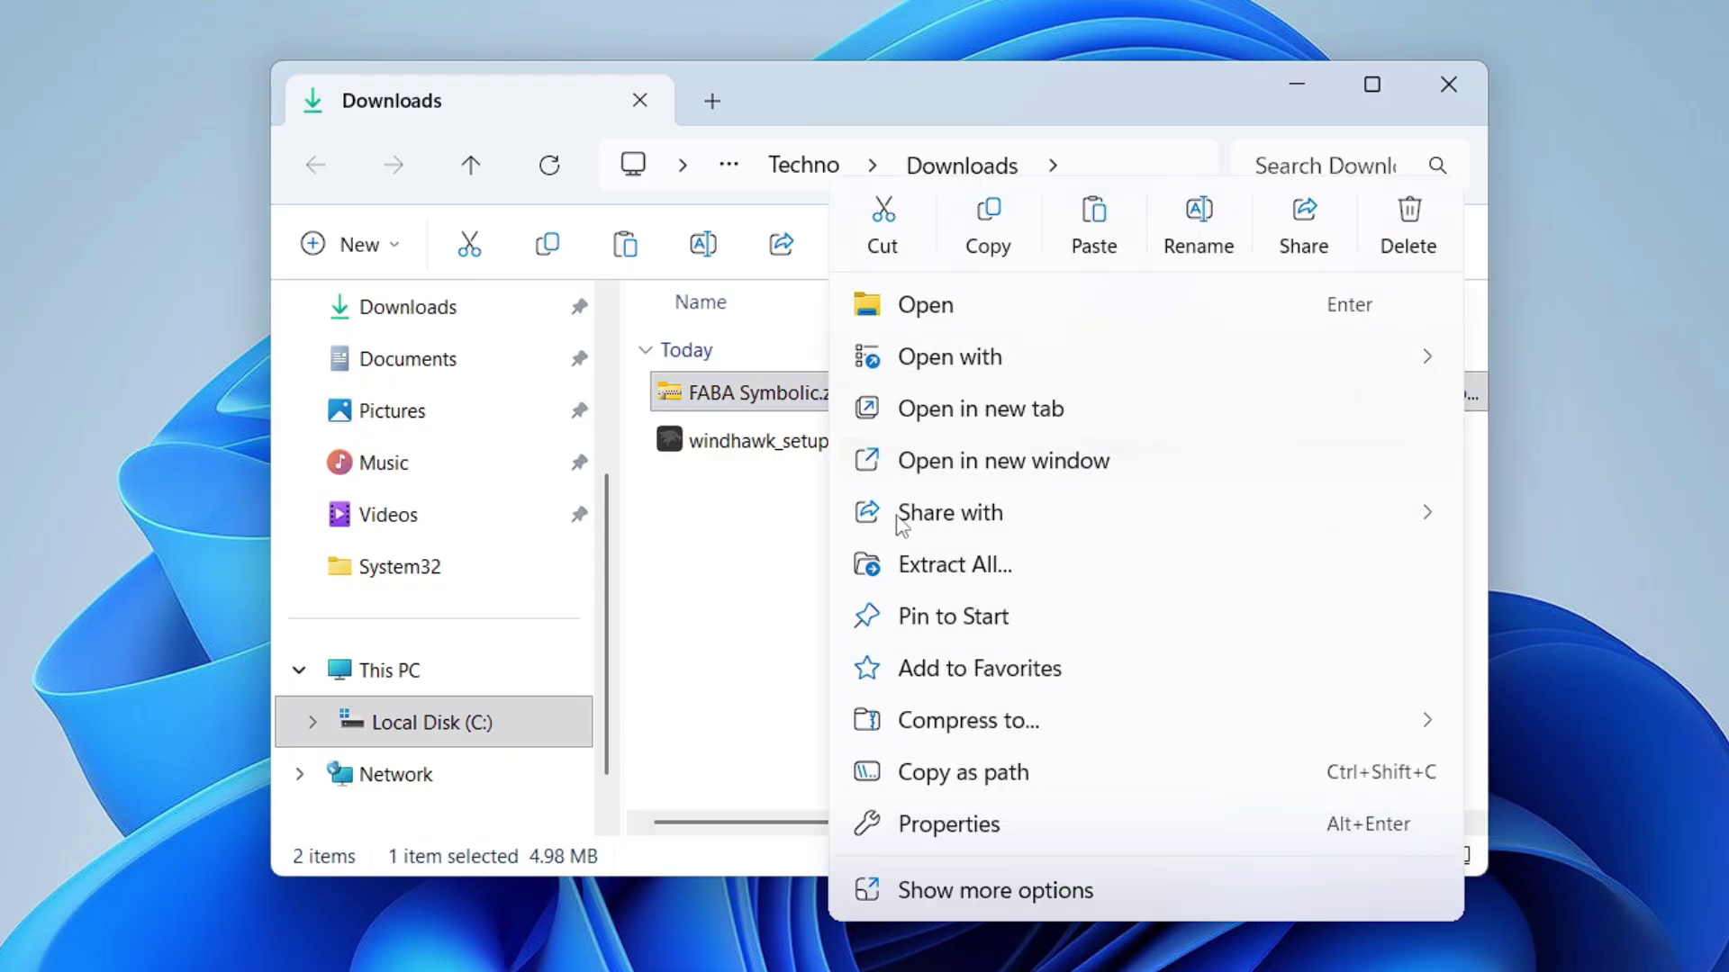
pyautogui.click(933, 565)
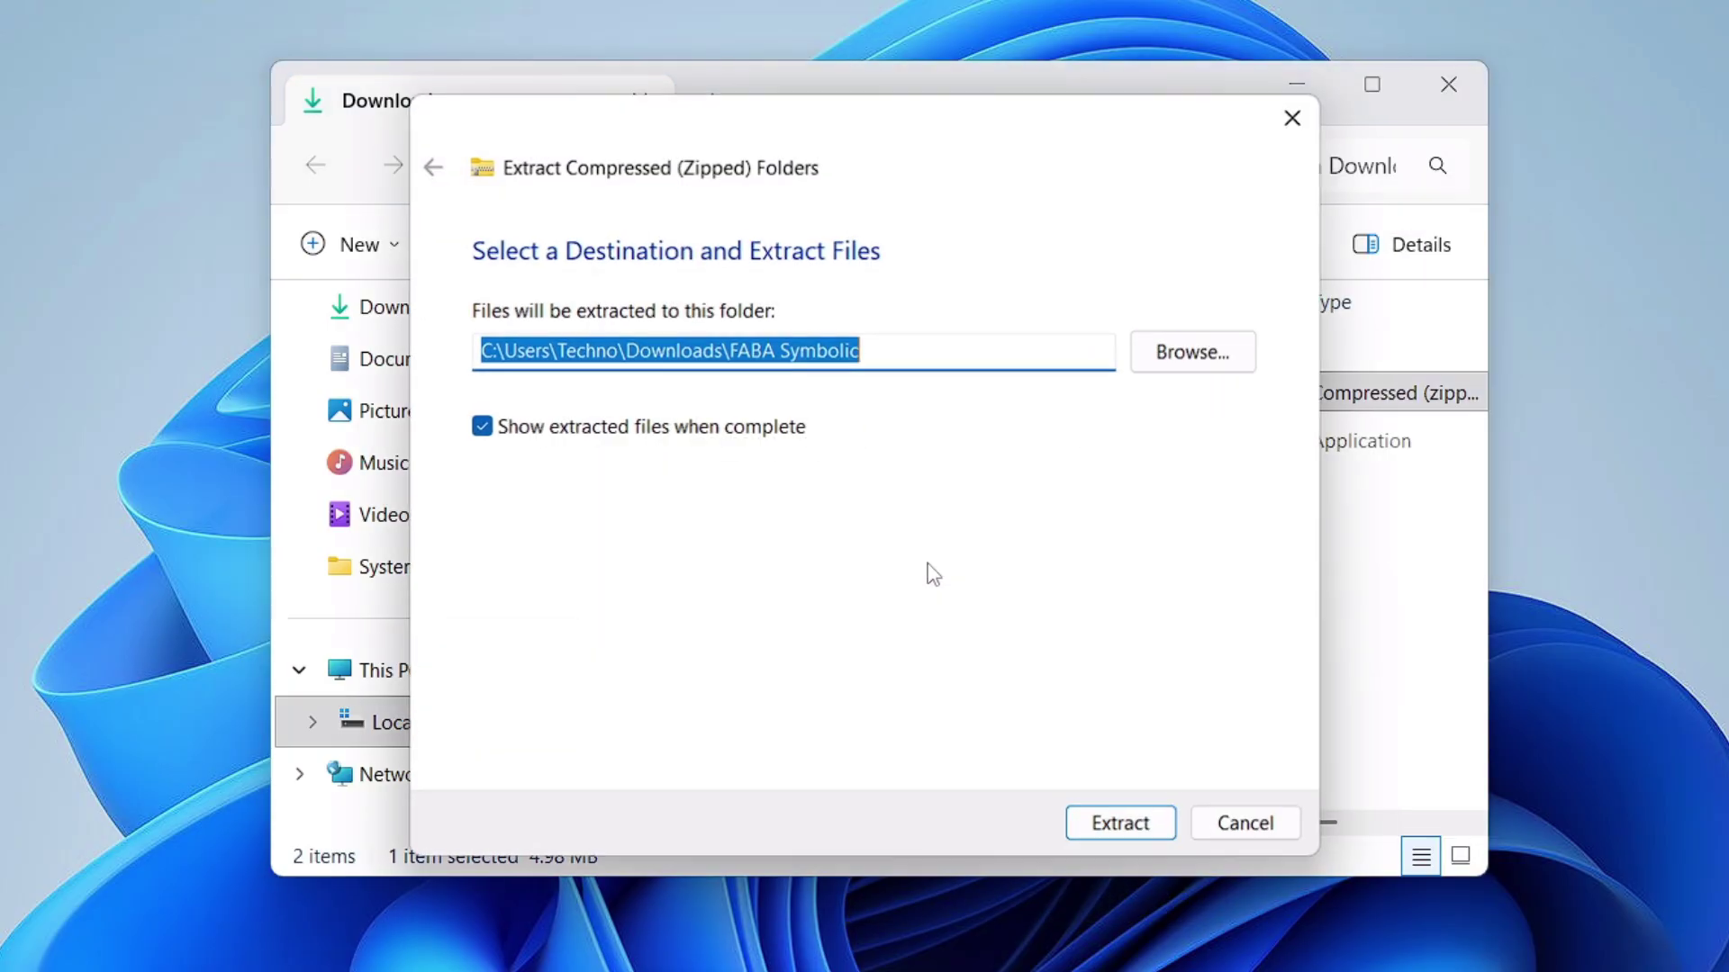
pyautogui.click(1116, 823)
# - Delete the FABA Symbolic.zip file
pyautogui.click(837, 498)
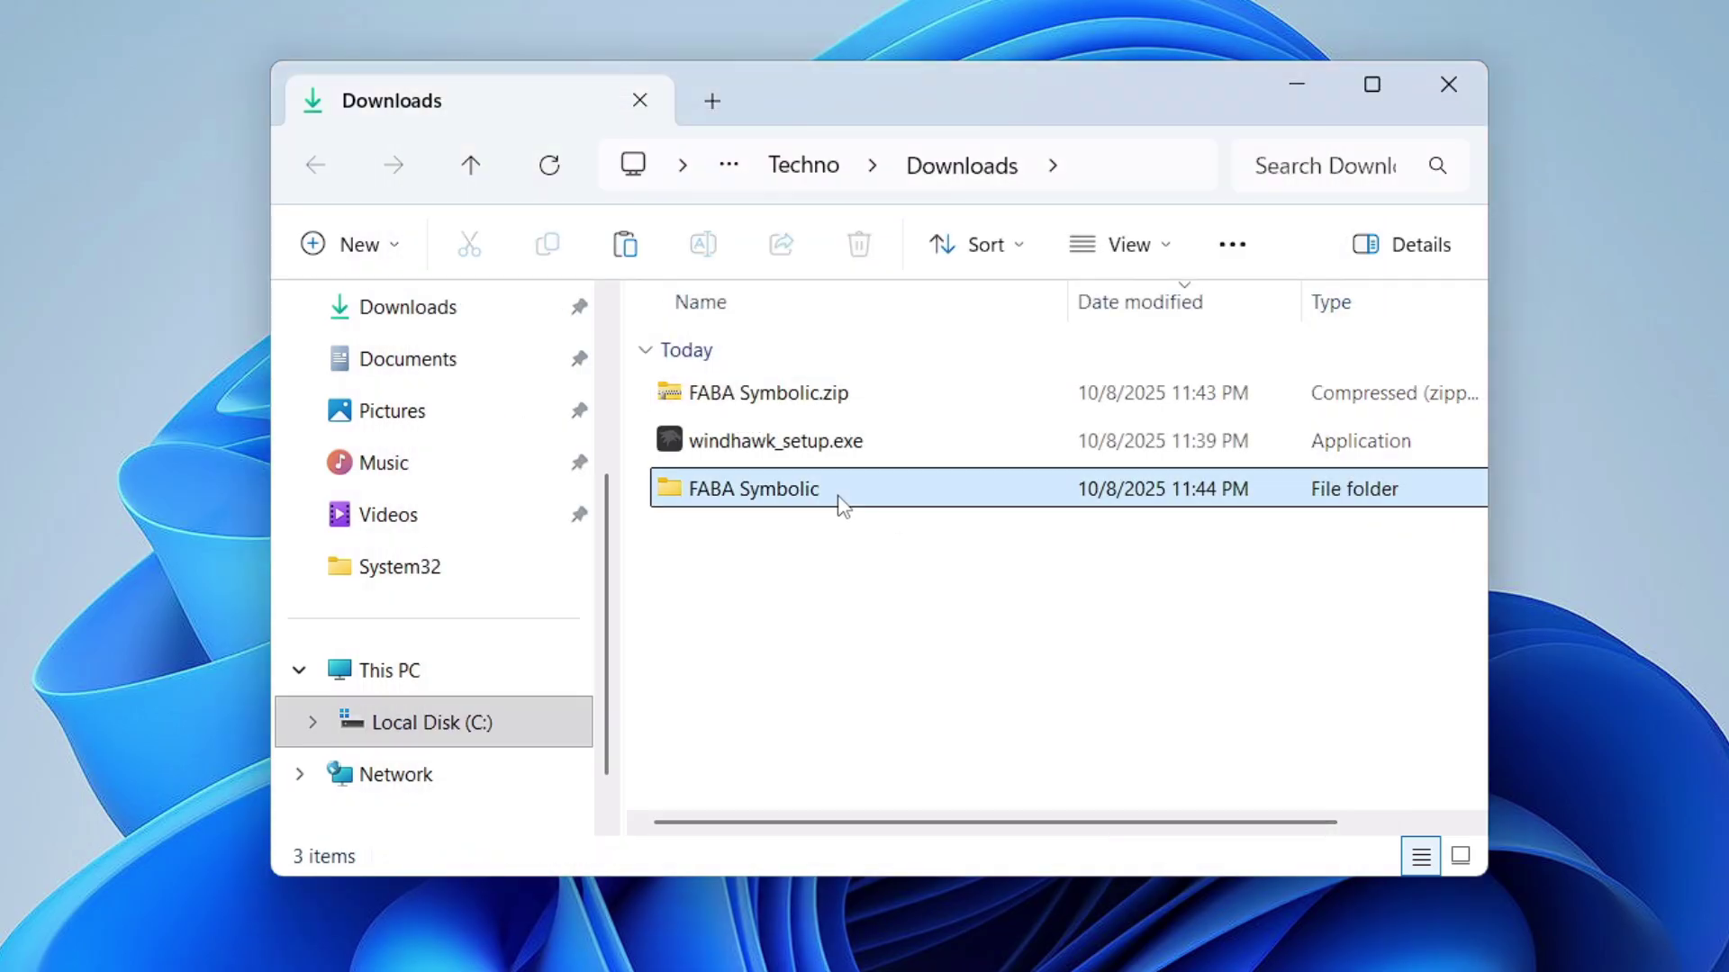
pyautogui.click(820, 396)
pyautogui.press('Delete')
# - Copy the extracted FABA Symbolic folder
pyautogui.click(803, 453)
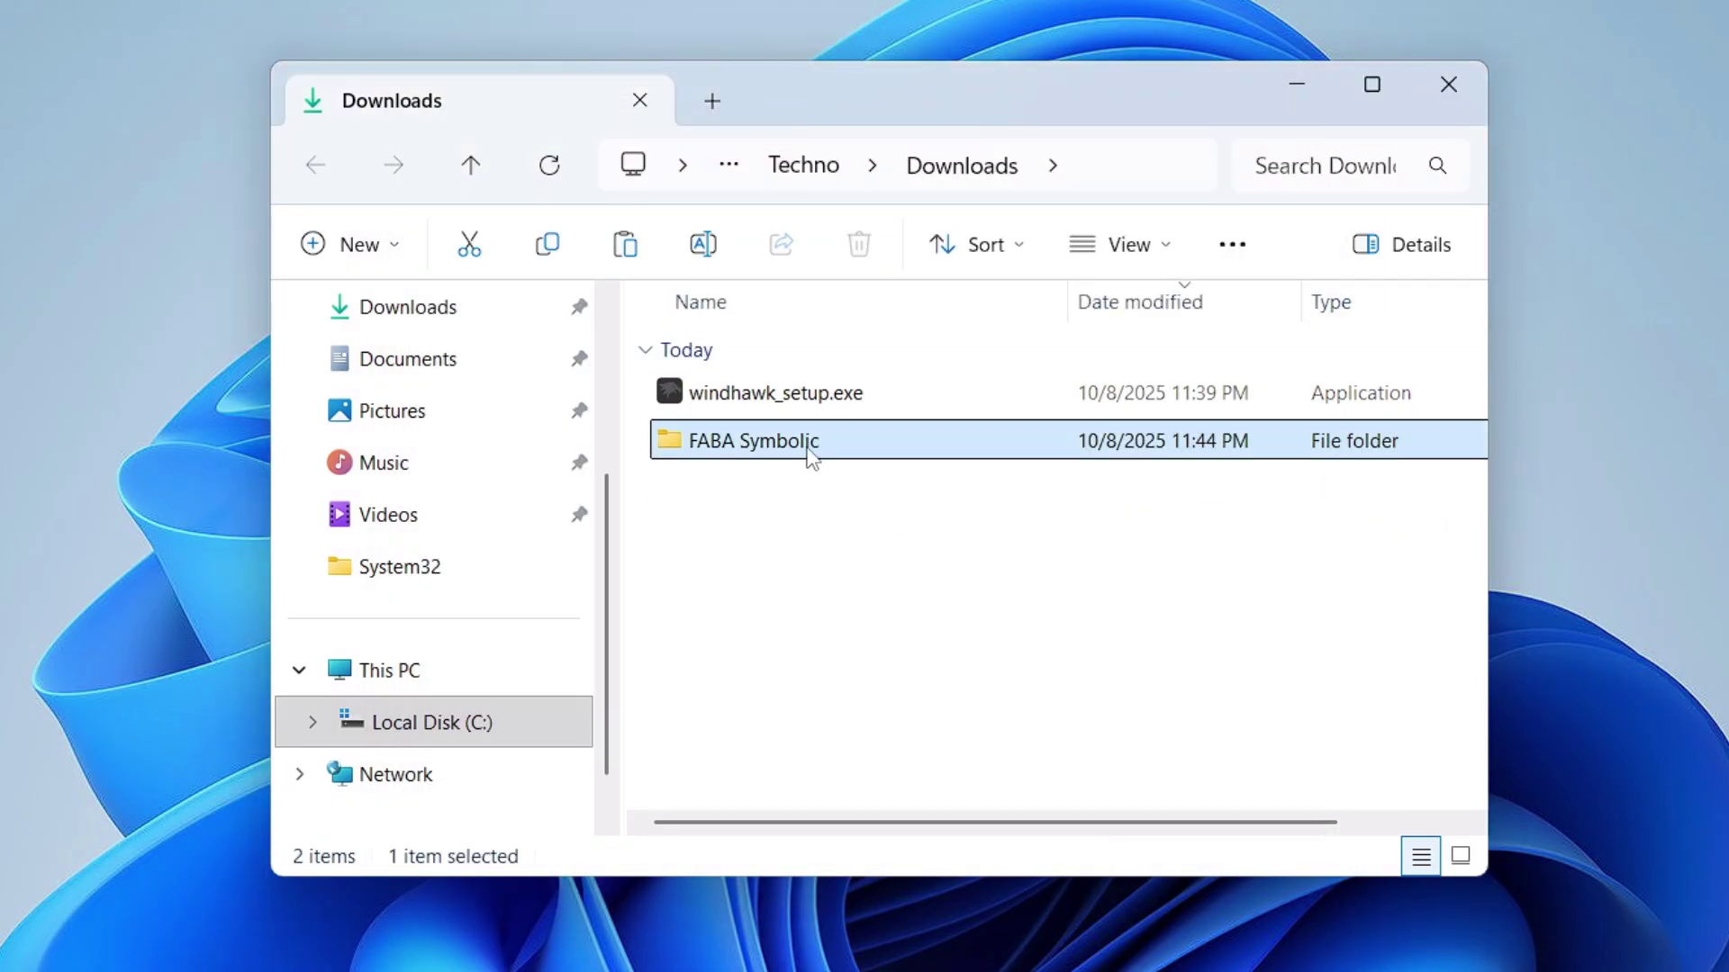
pyautogui.rightClick(799, 447)
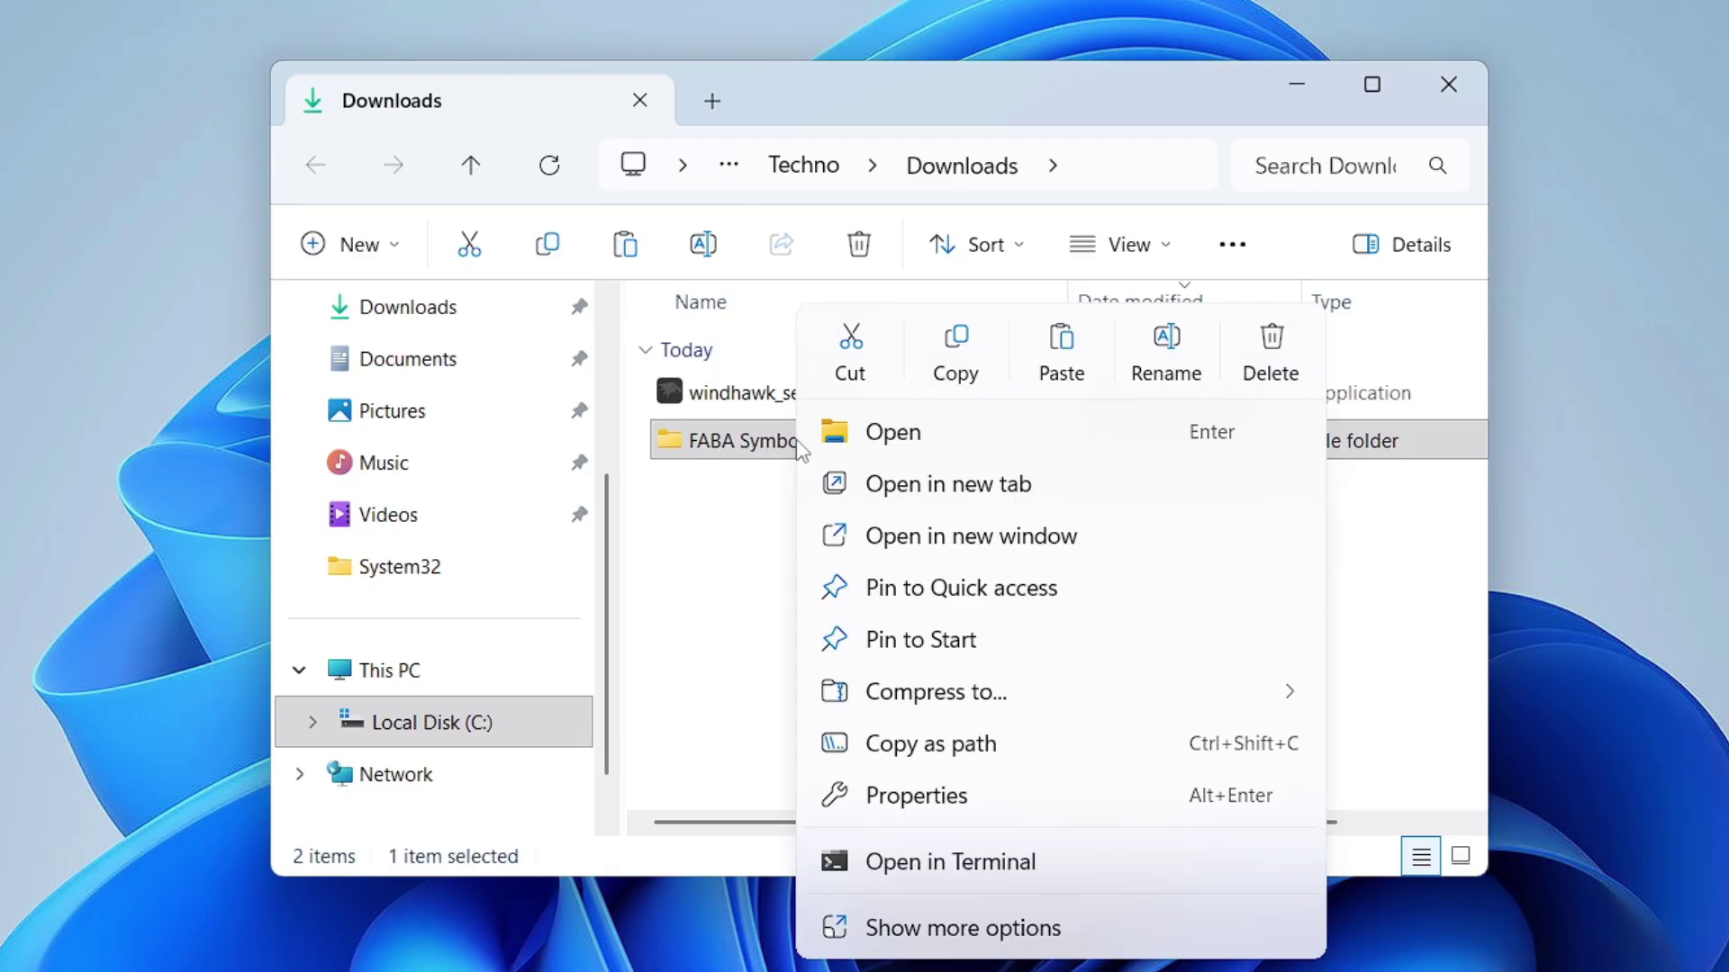
pyautogui.click(956, 368)
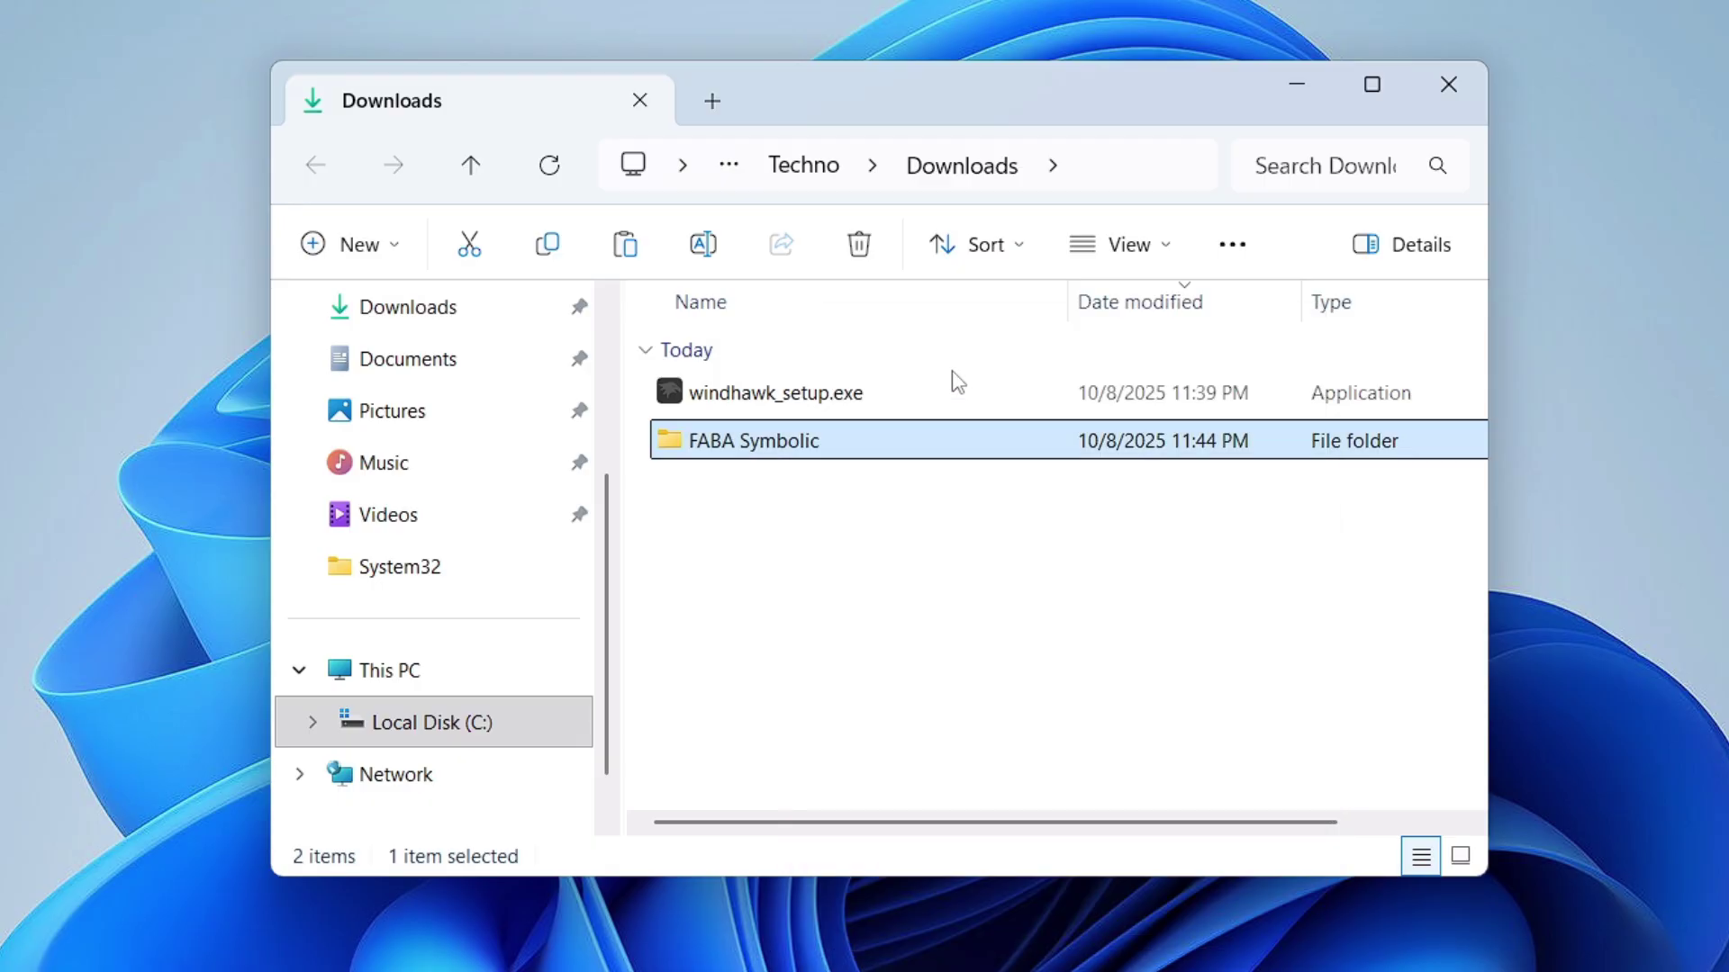
# - Create a new folder named PACK at the root of Local Disk (C:) and open it
pyautogui.click(396, 677)
pyautogui.doubleClick(787, 397)
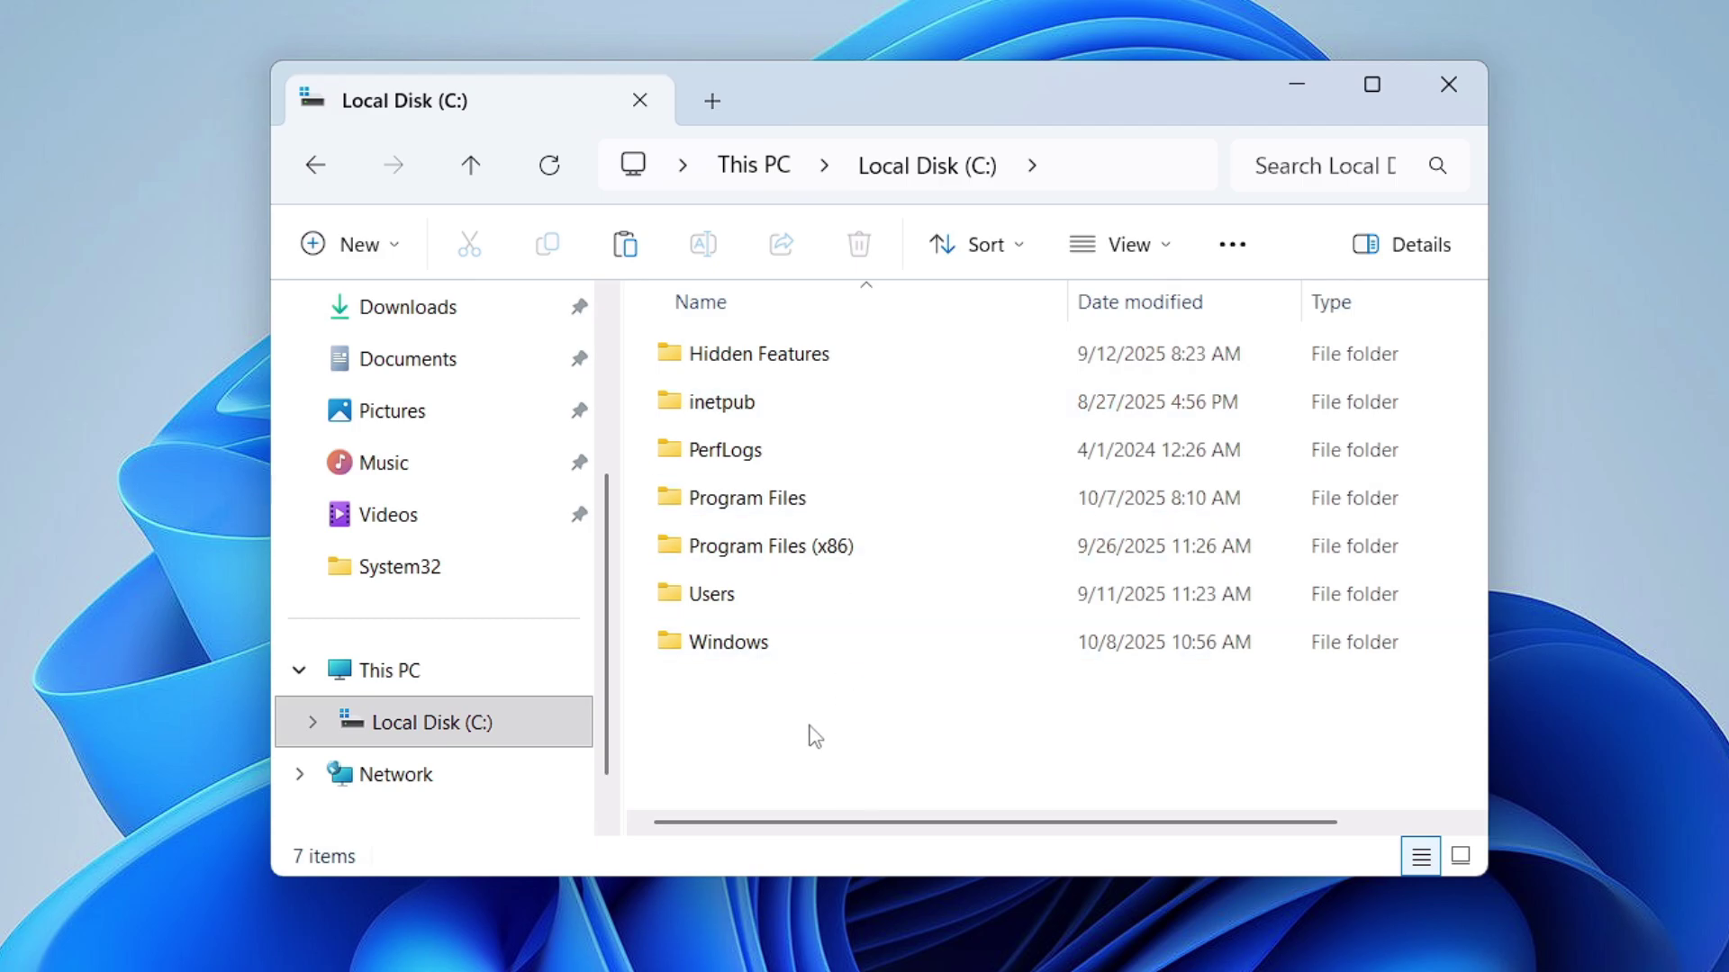
pyautogui.rightClick(813, 734)
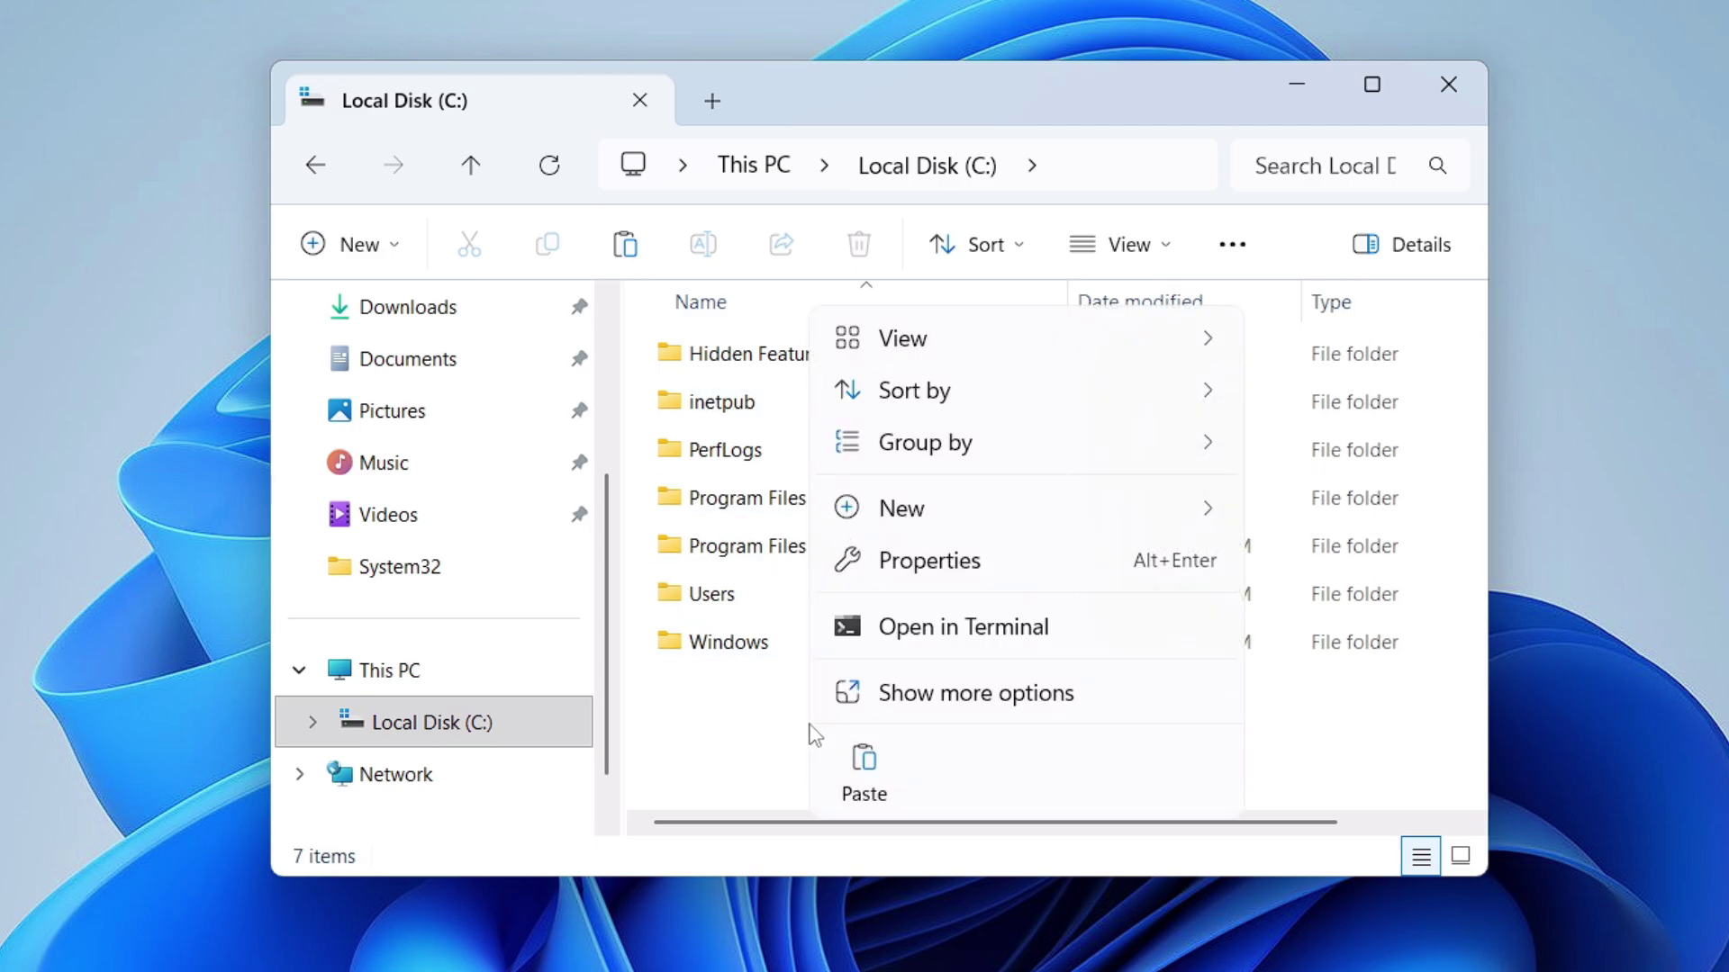
pyautogui.moveTo(1003, 513)
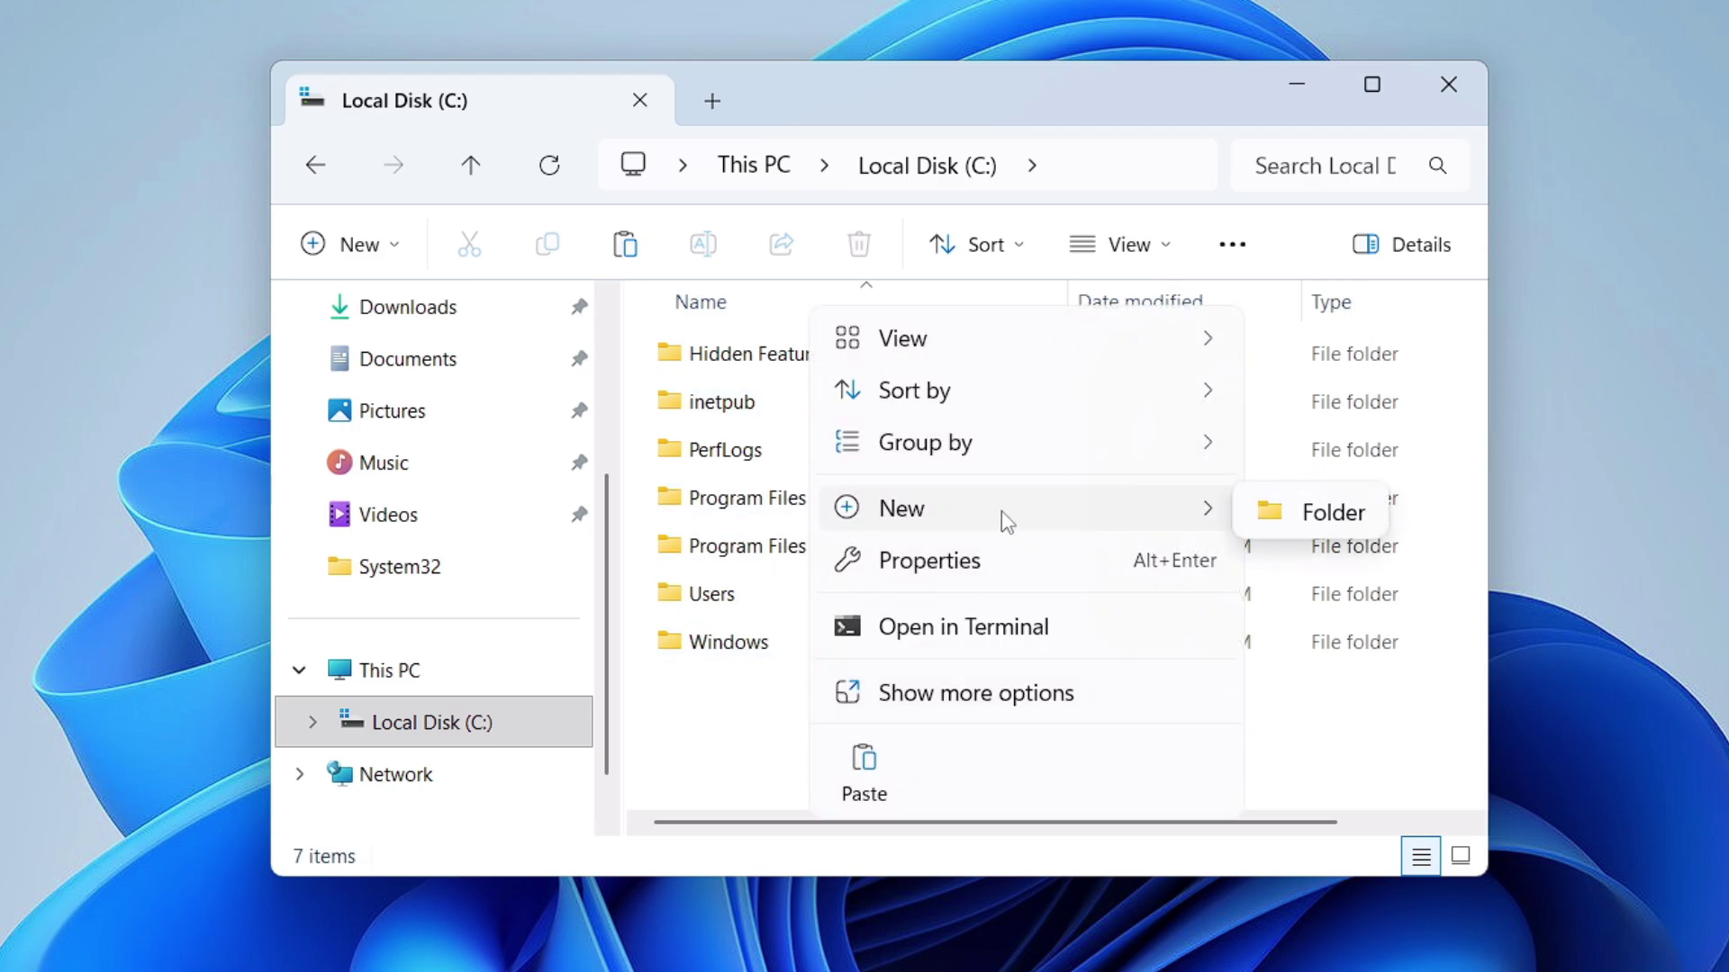
pyautogui.click(1317, 513)
pyautogui.write('PACK')
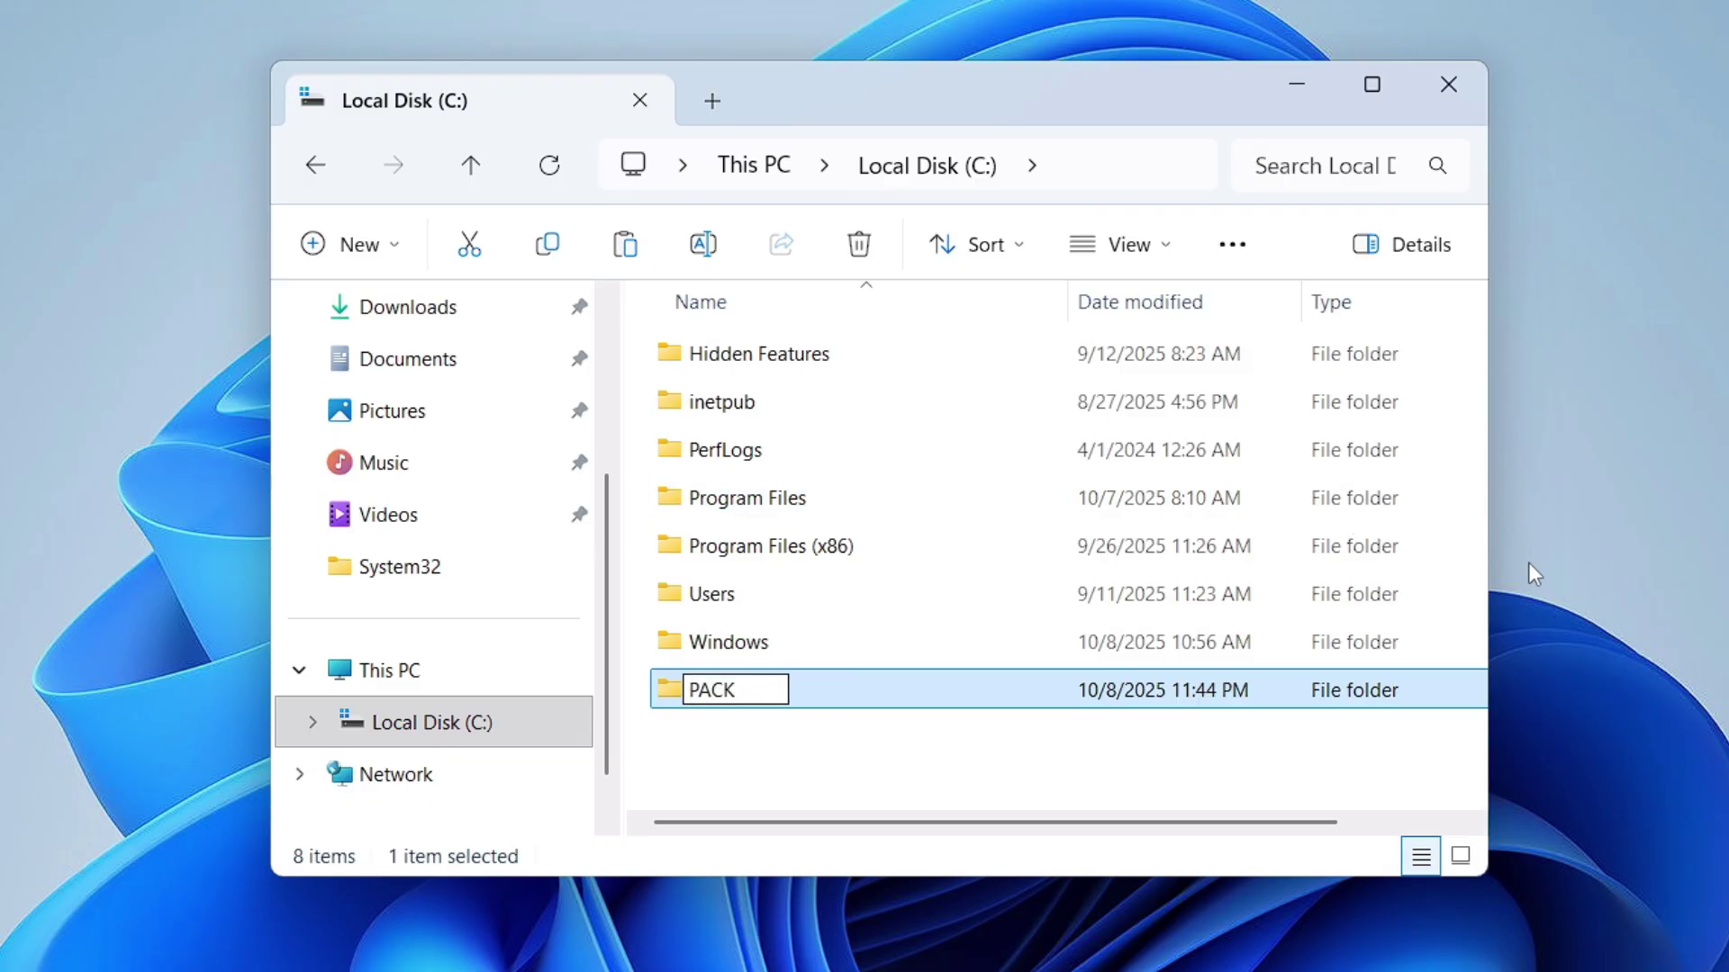
pyautogui.click(921, 779)
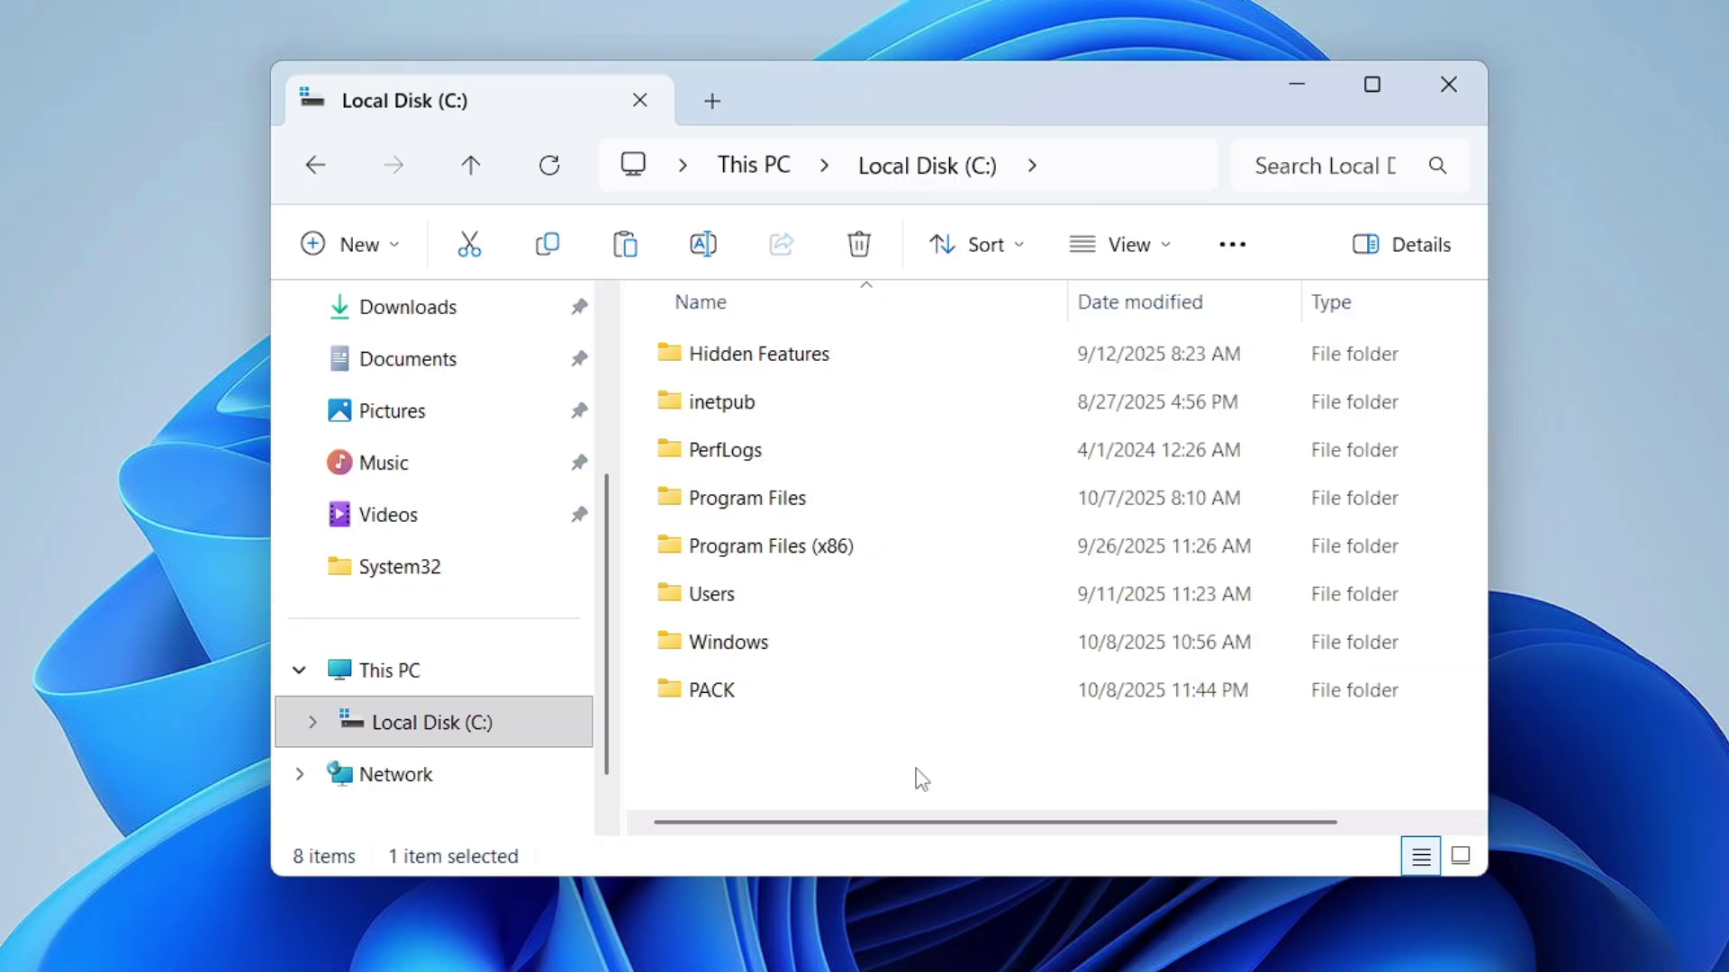
pyautogui.doubleClick(738, 696)
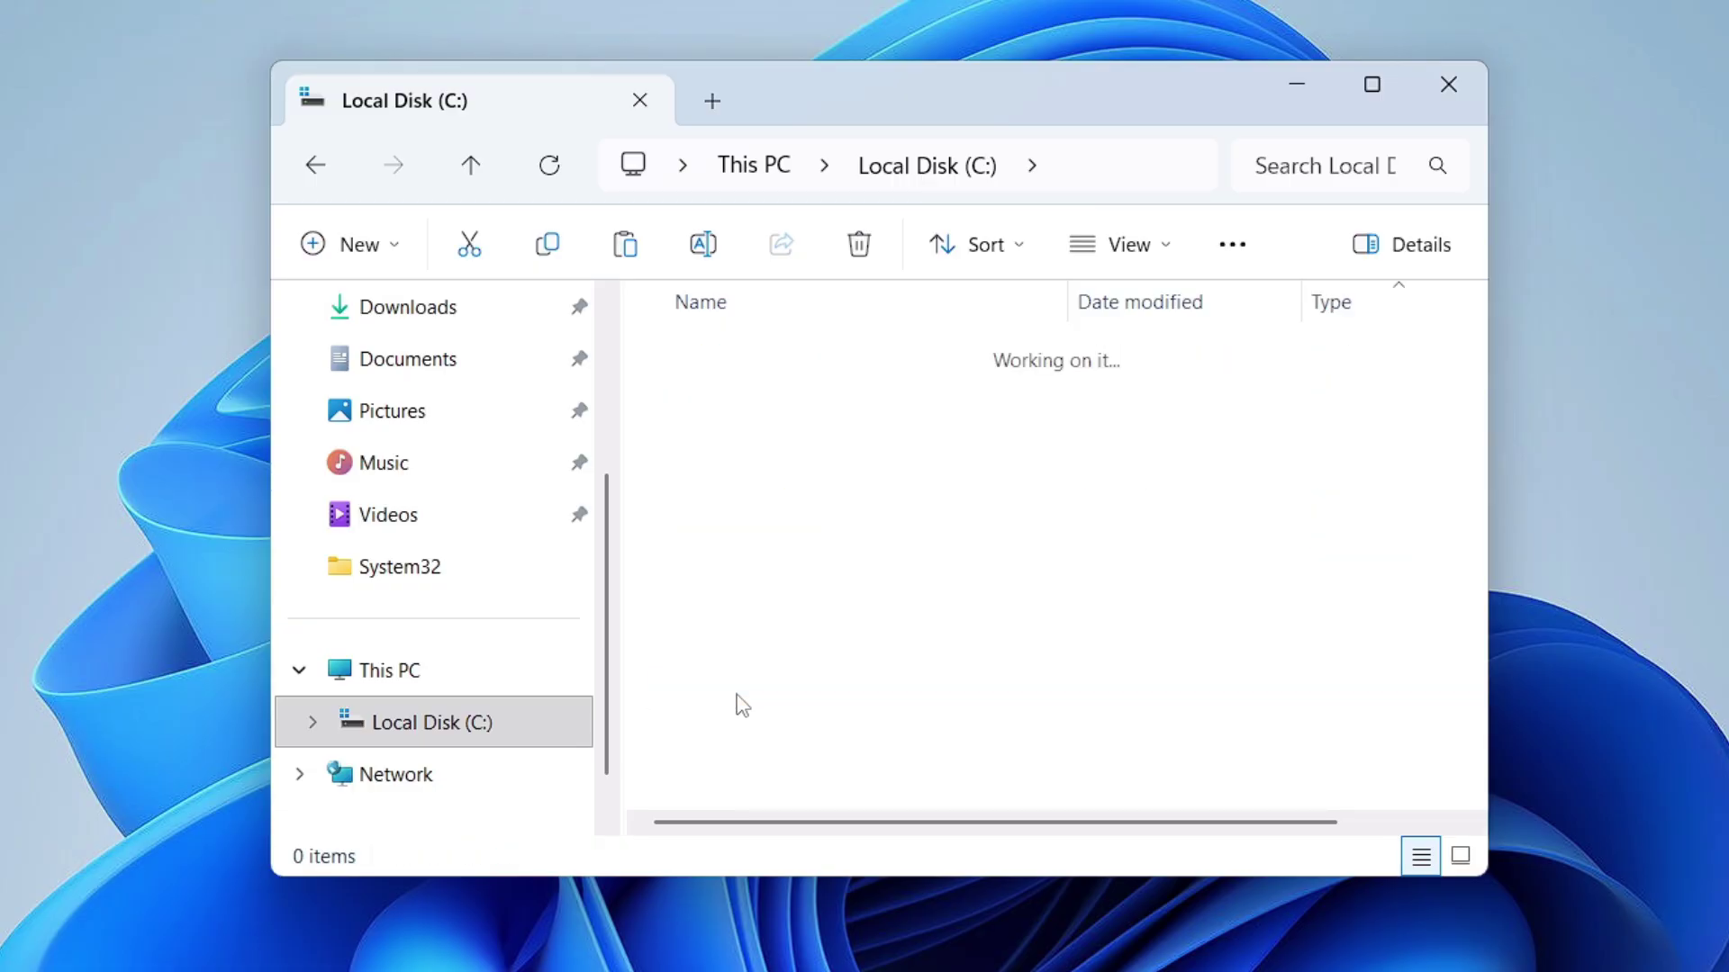
pyautogui.rightClick(858, 460)
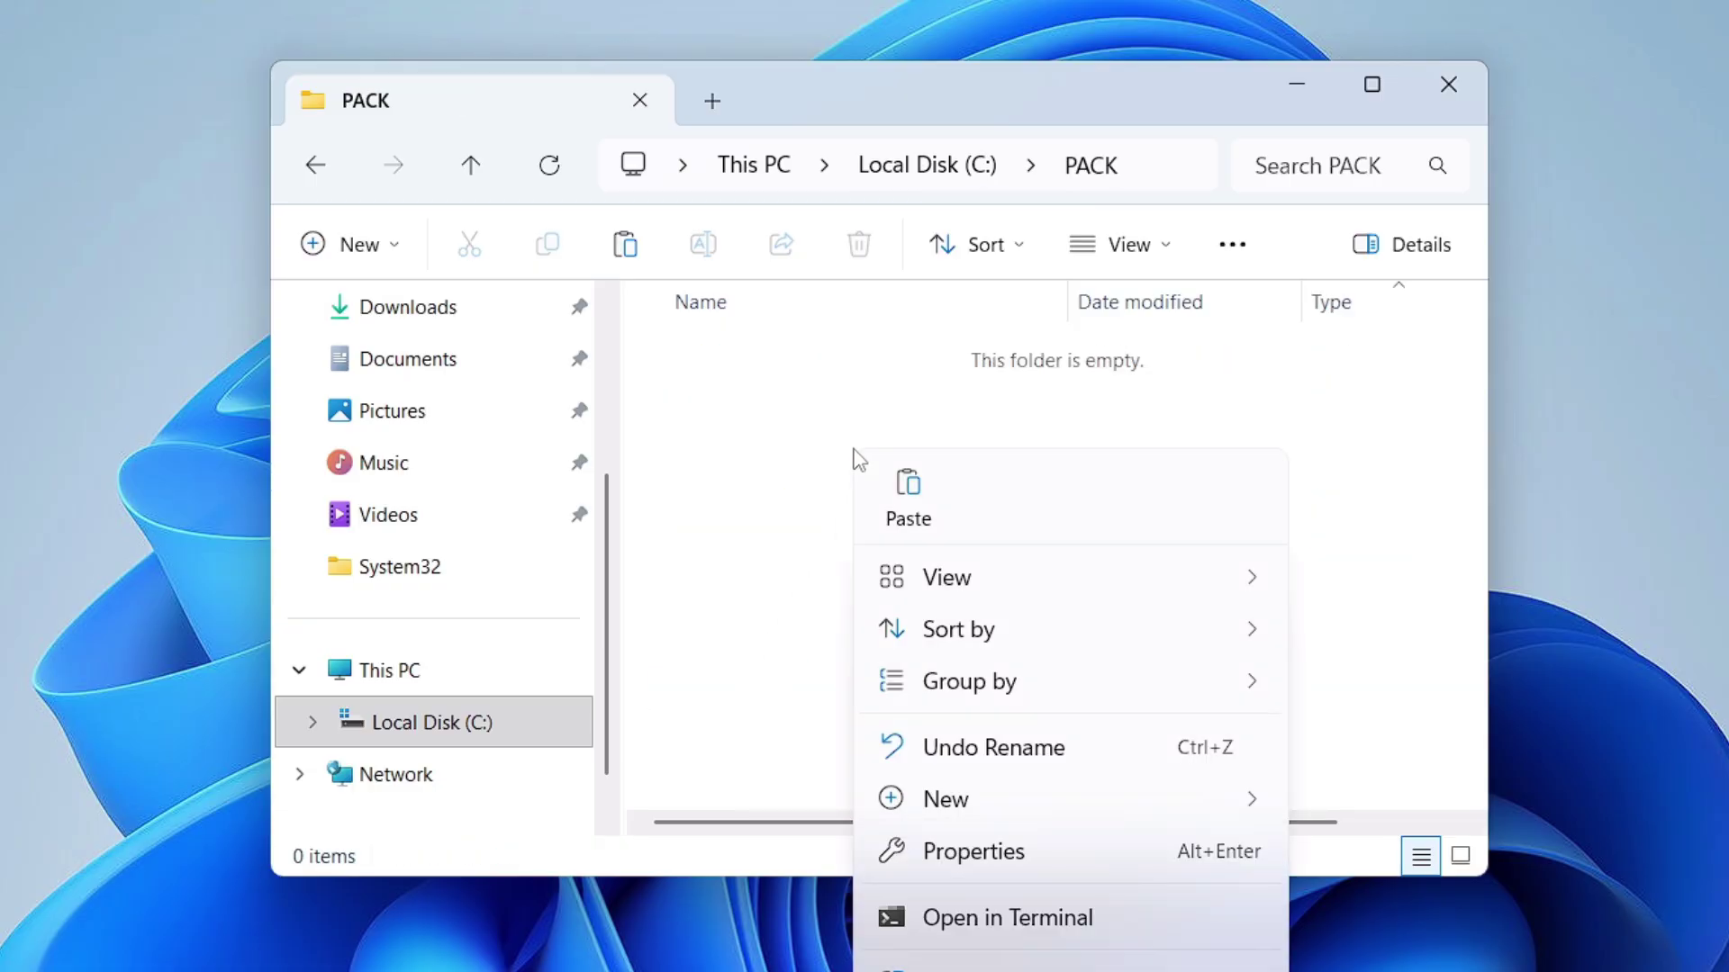
# - Paste the FABA Symbolic folder into PACK and open it
pyautogui.click(908, 501)
pyautogui.click(979, 509)
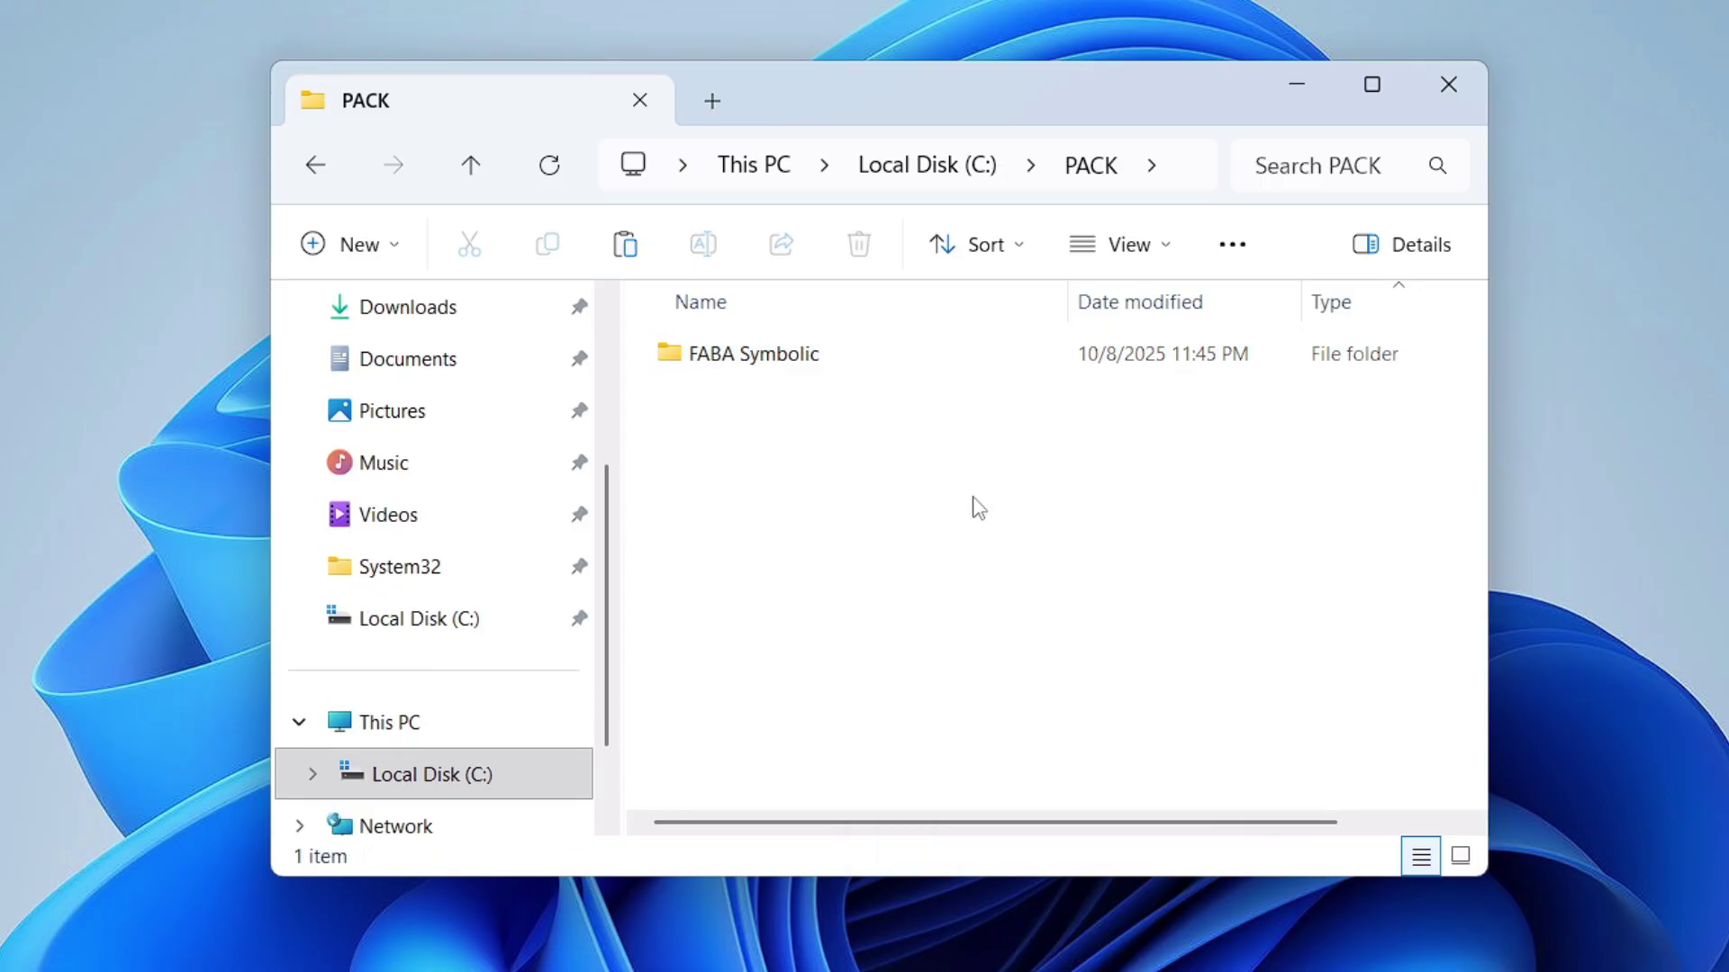
pyautogui.doubleClick(806, 354)
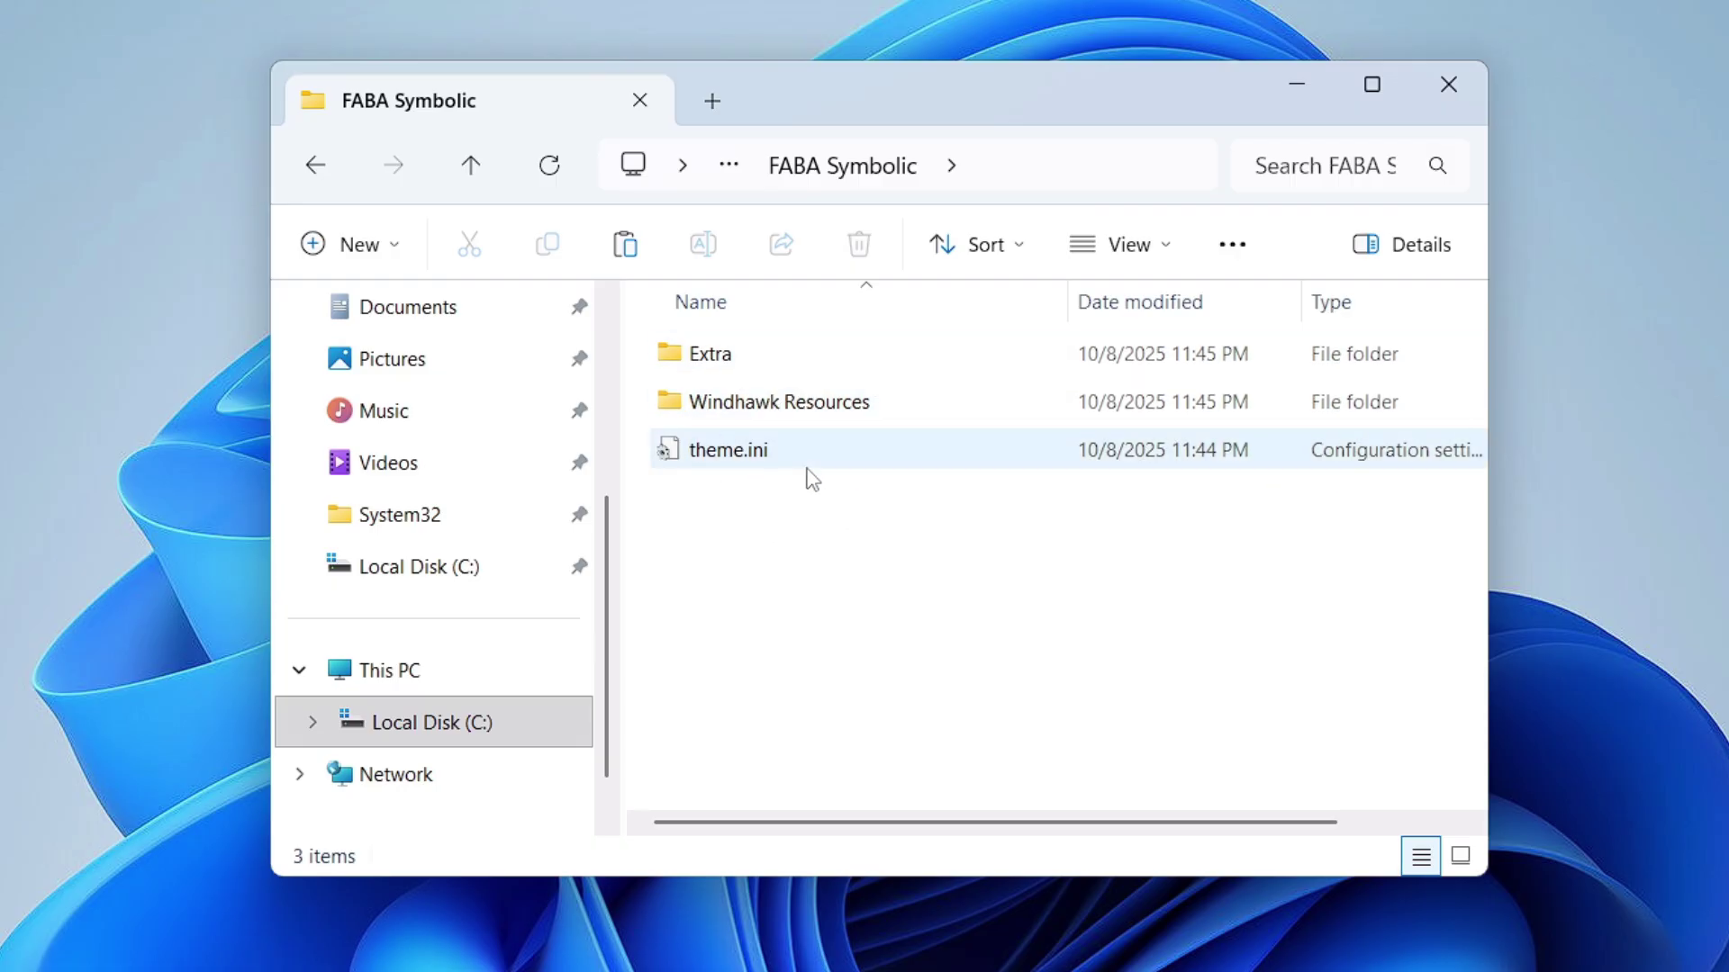
# - Copy the inner folder's full path from the address bar and return to Windhawk
pyautogui.click(1130, 167)
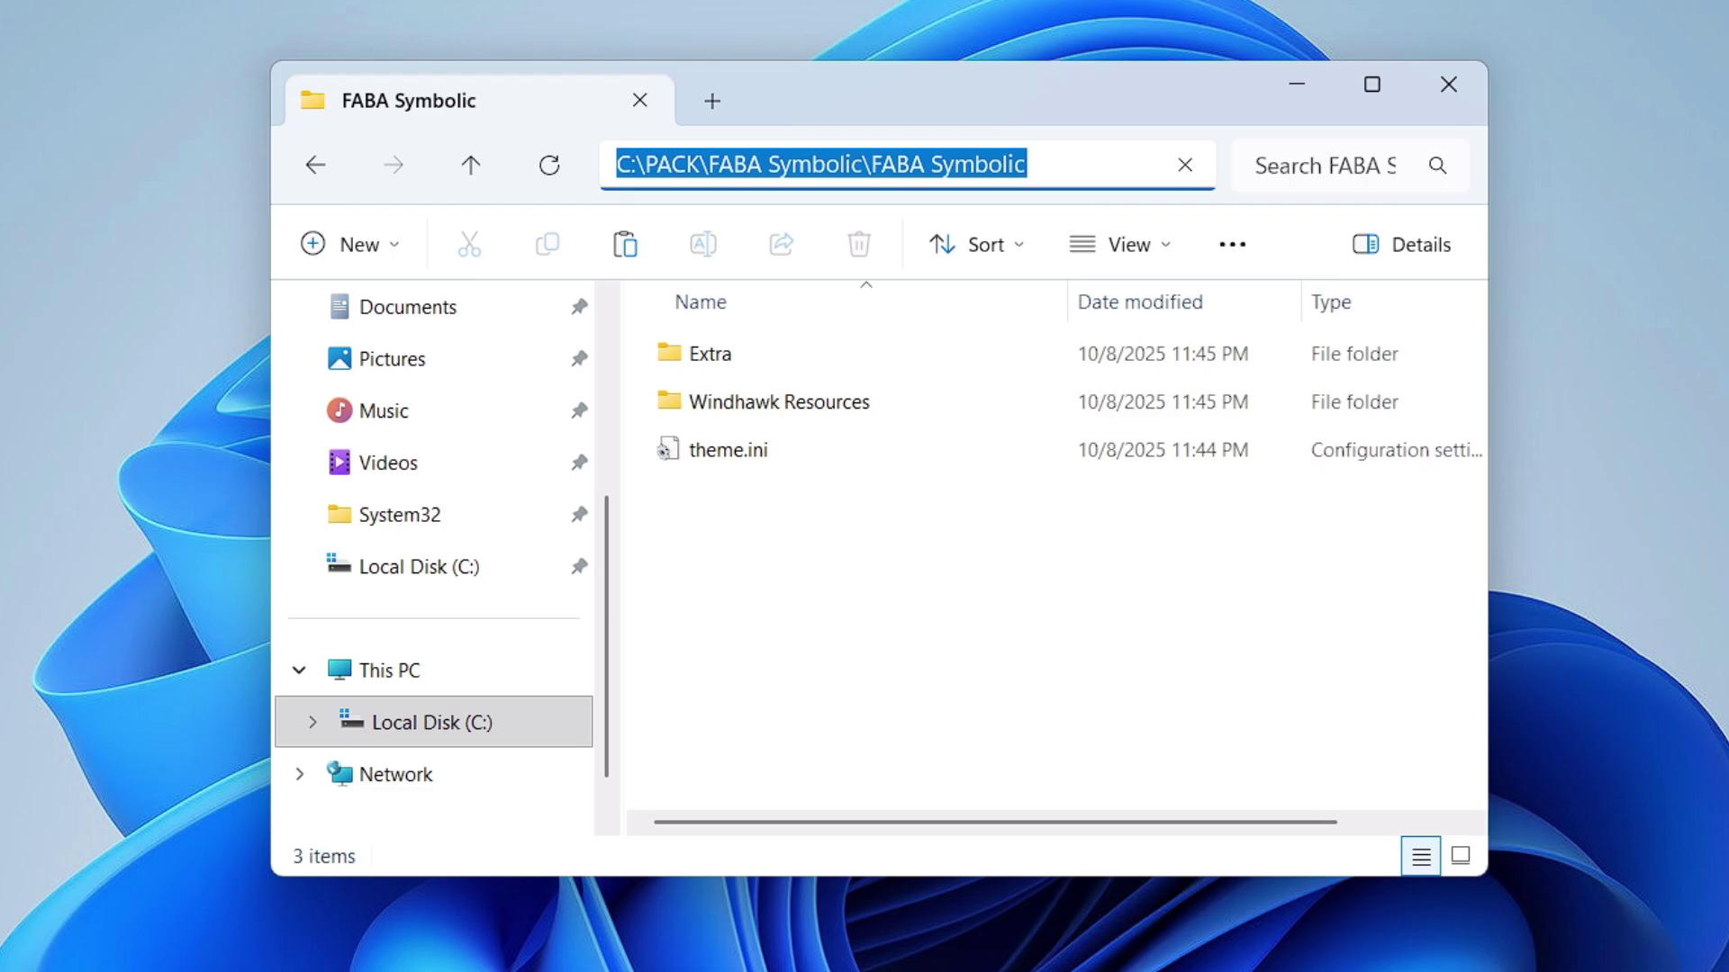
pyautogui.rightClick(971, 169)
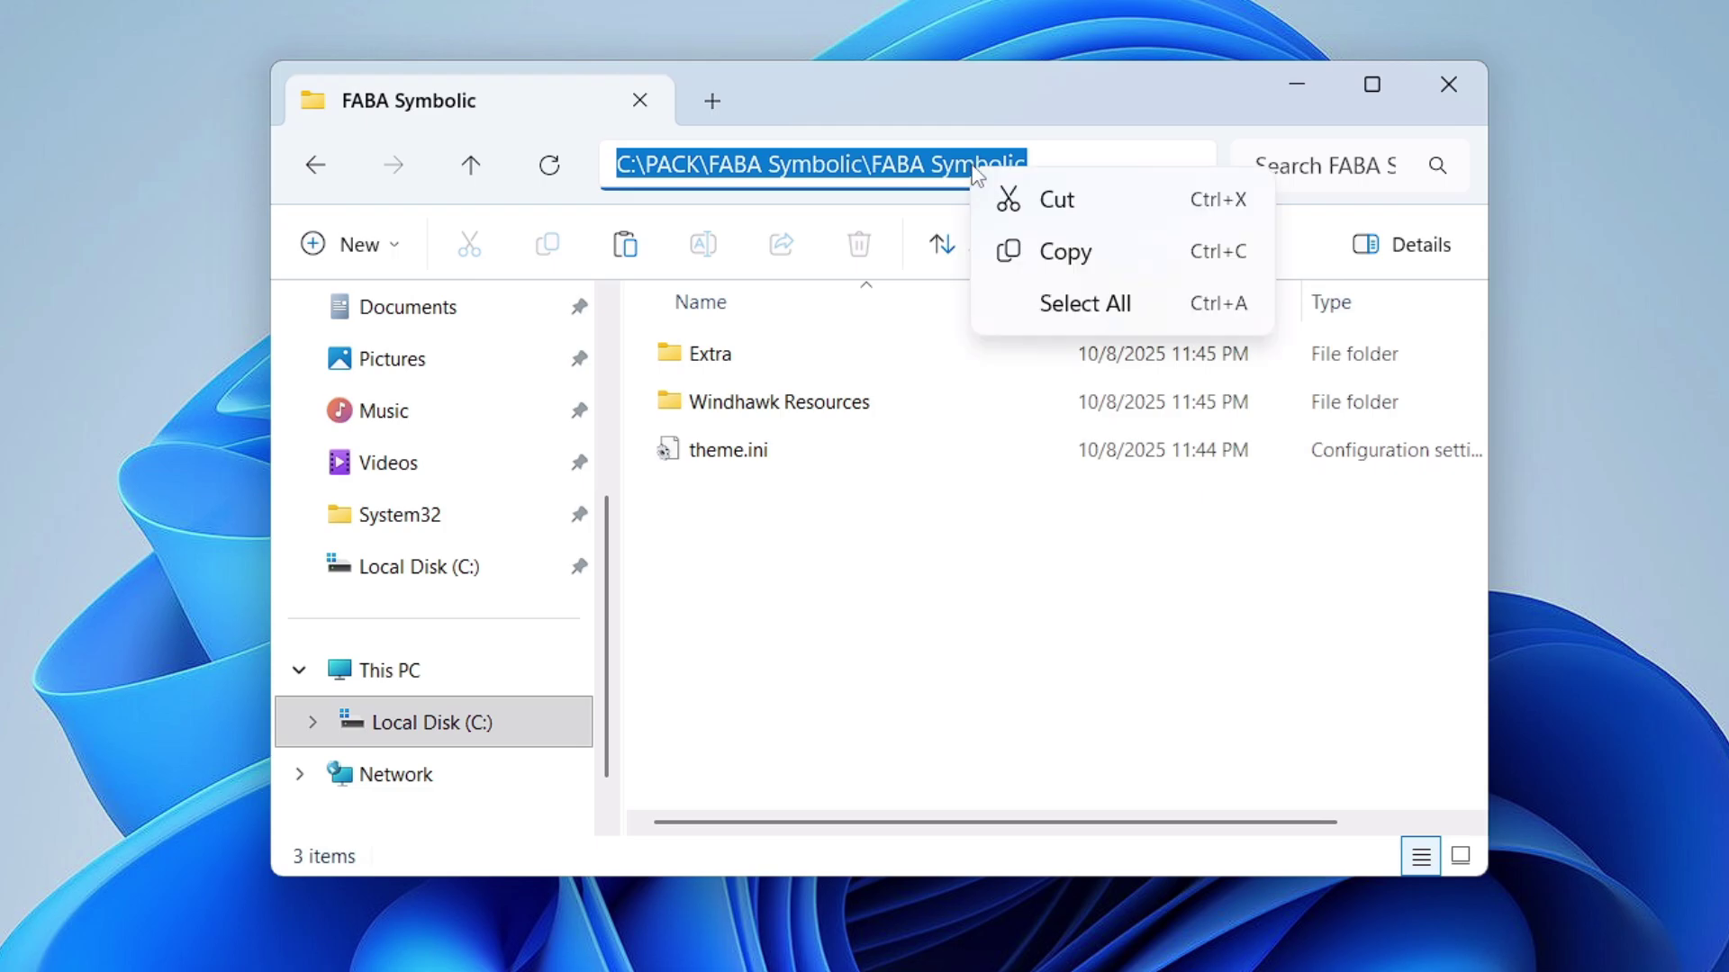
pyautogui.click(1070, 261)
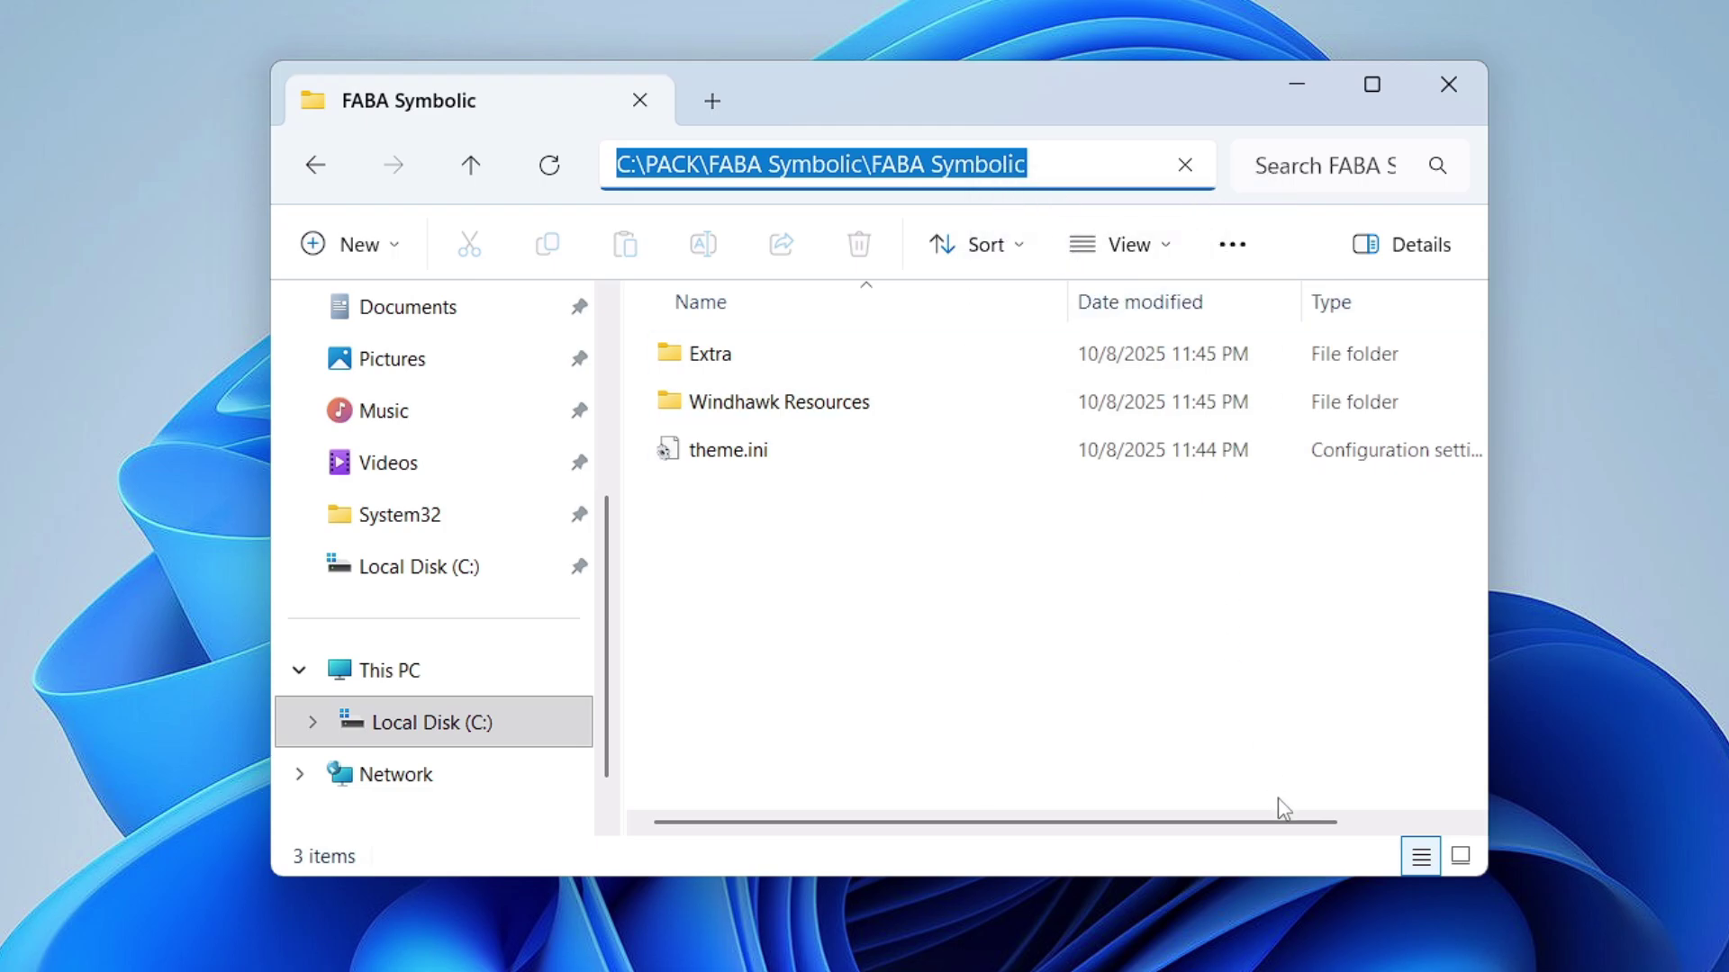
pyautogui.hotkey('alt', 'Tab')
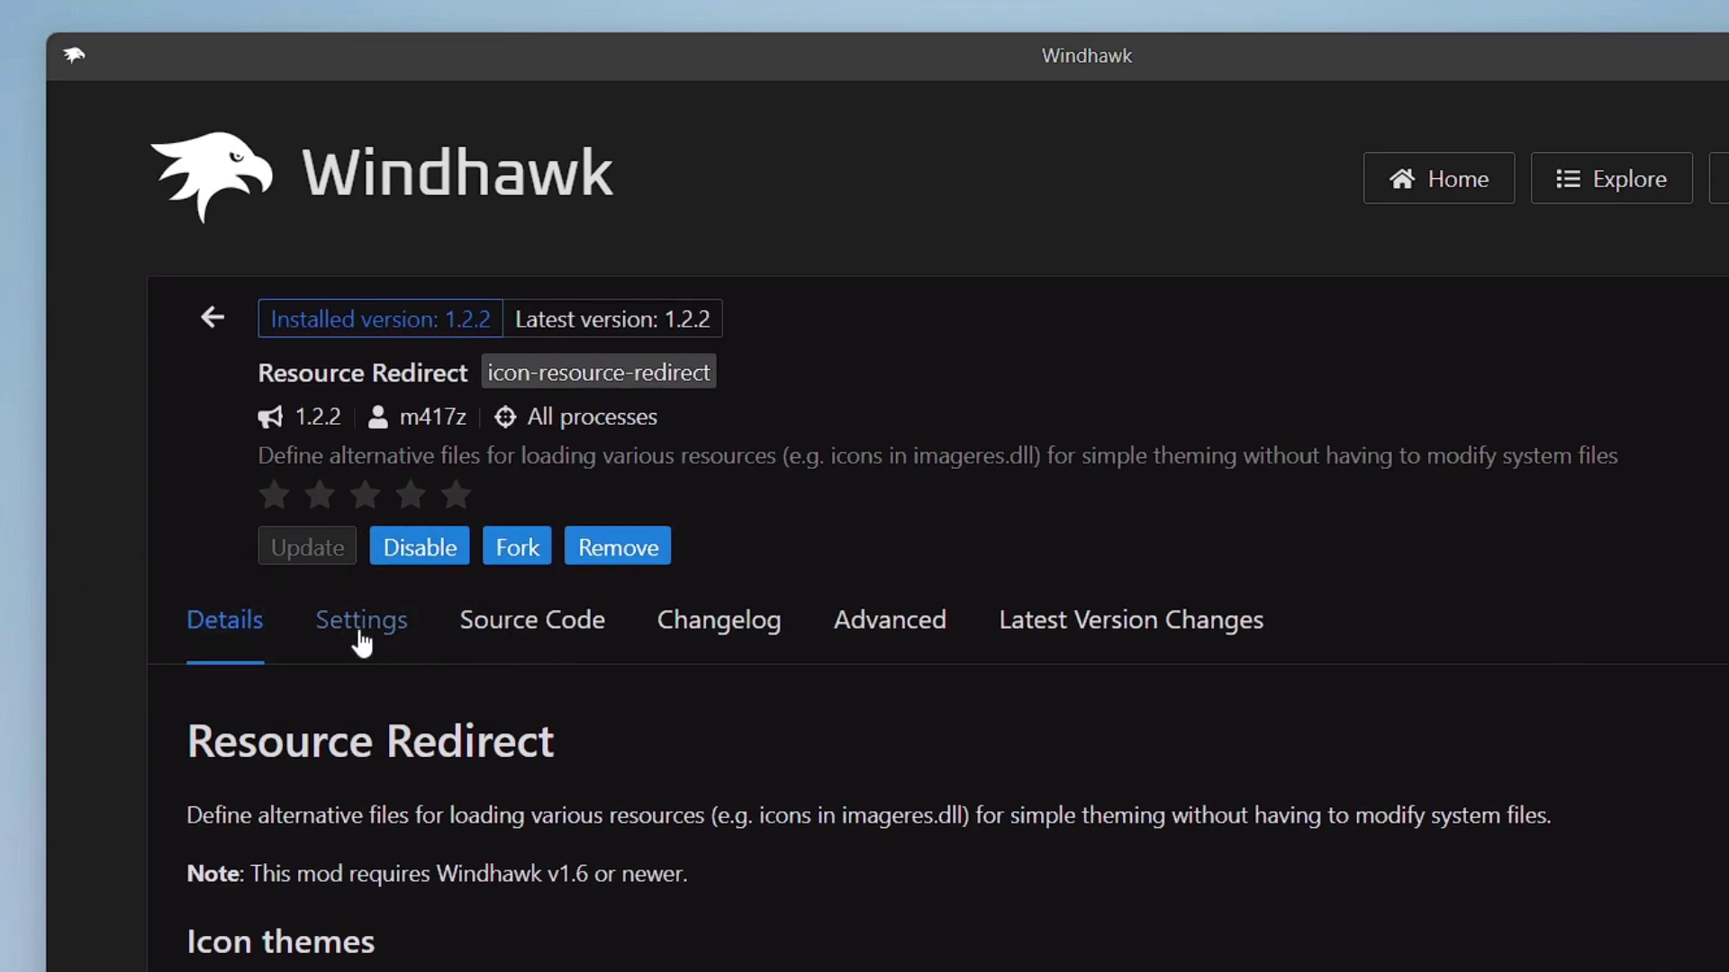
# - Paste C:\PACK\FABA Symbolic\FABA Symbolic into Resource Redirect's theme path field and save
pyautogui.click(363, 636)
pyautogui.scroll(-5, 424, 671)
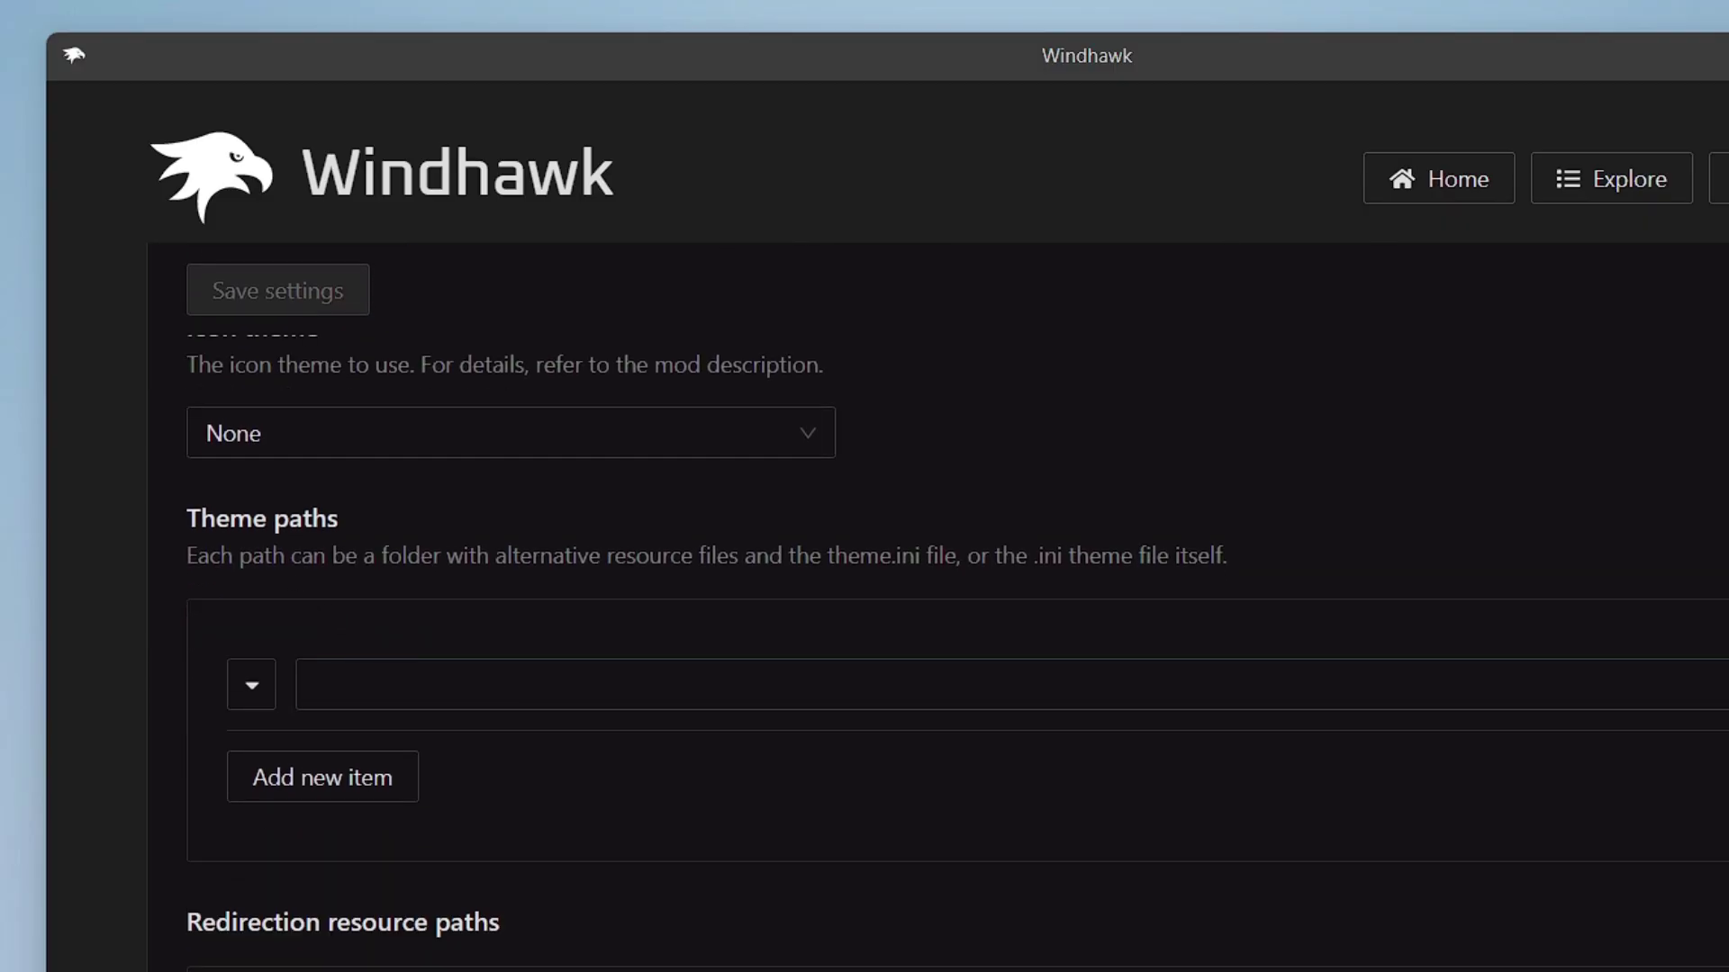
pyautogui.click(366, 682)
pyautogui.rightClick(366, 682)
pyautogui.click(421, 823)
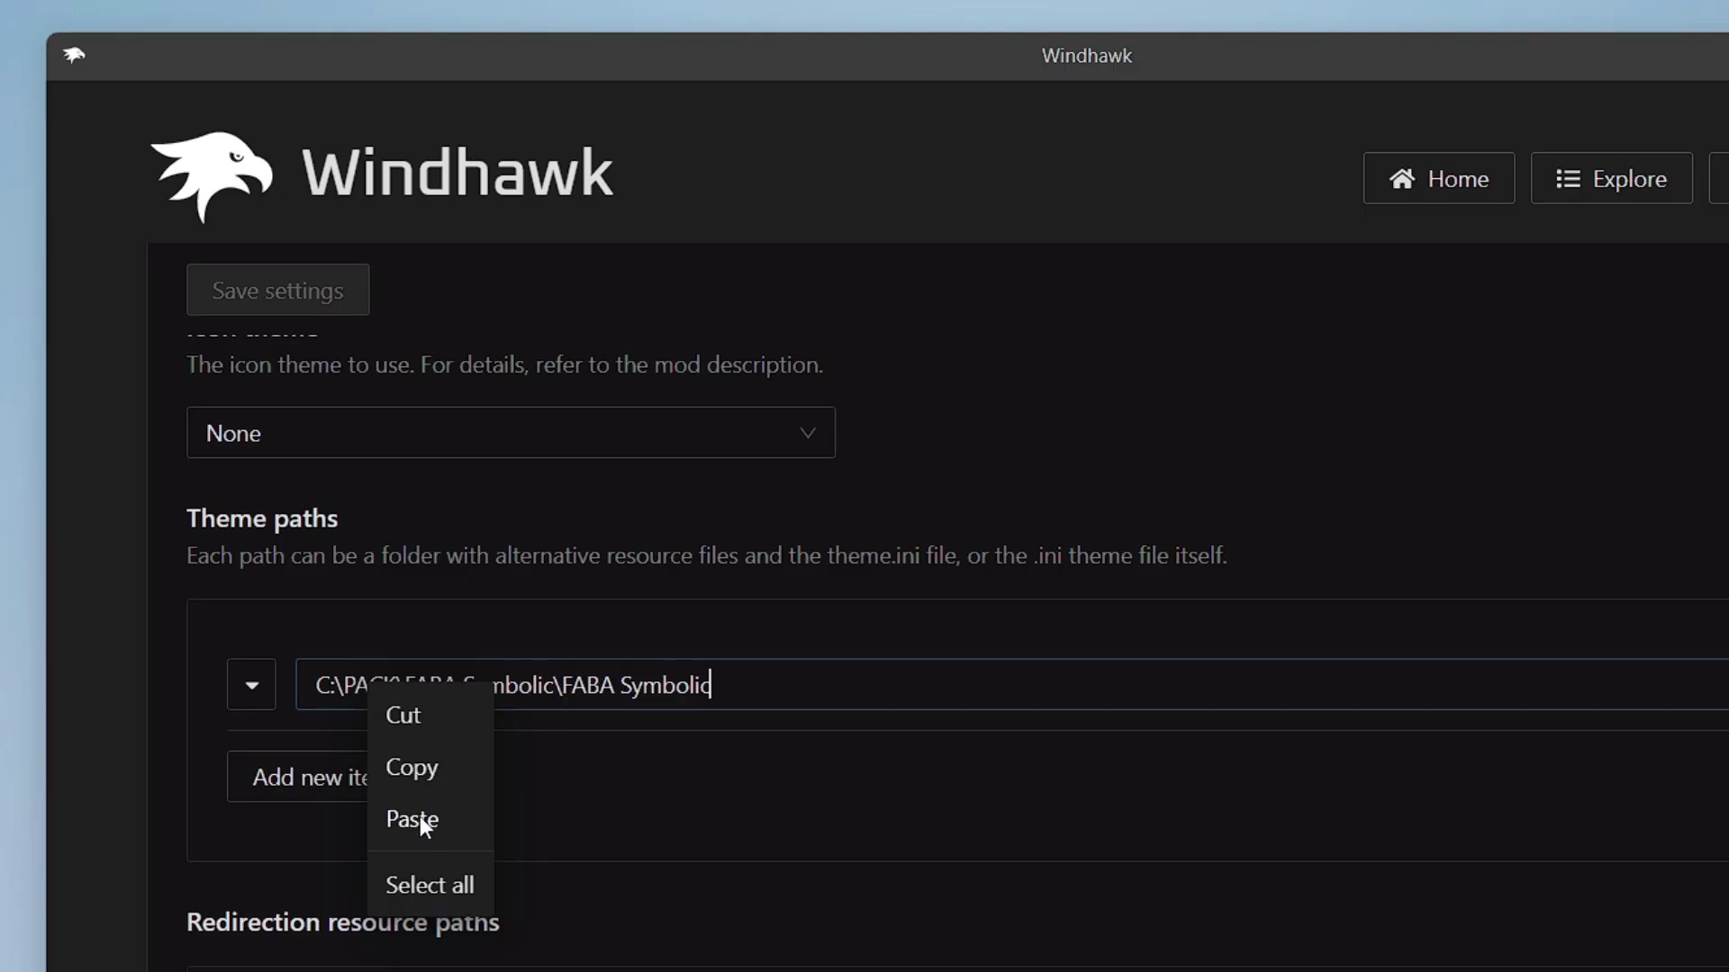
pyautogui.click(303, 306)
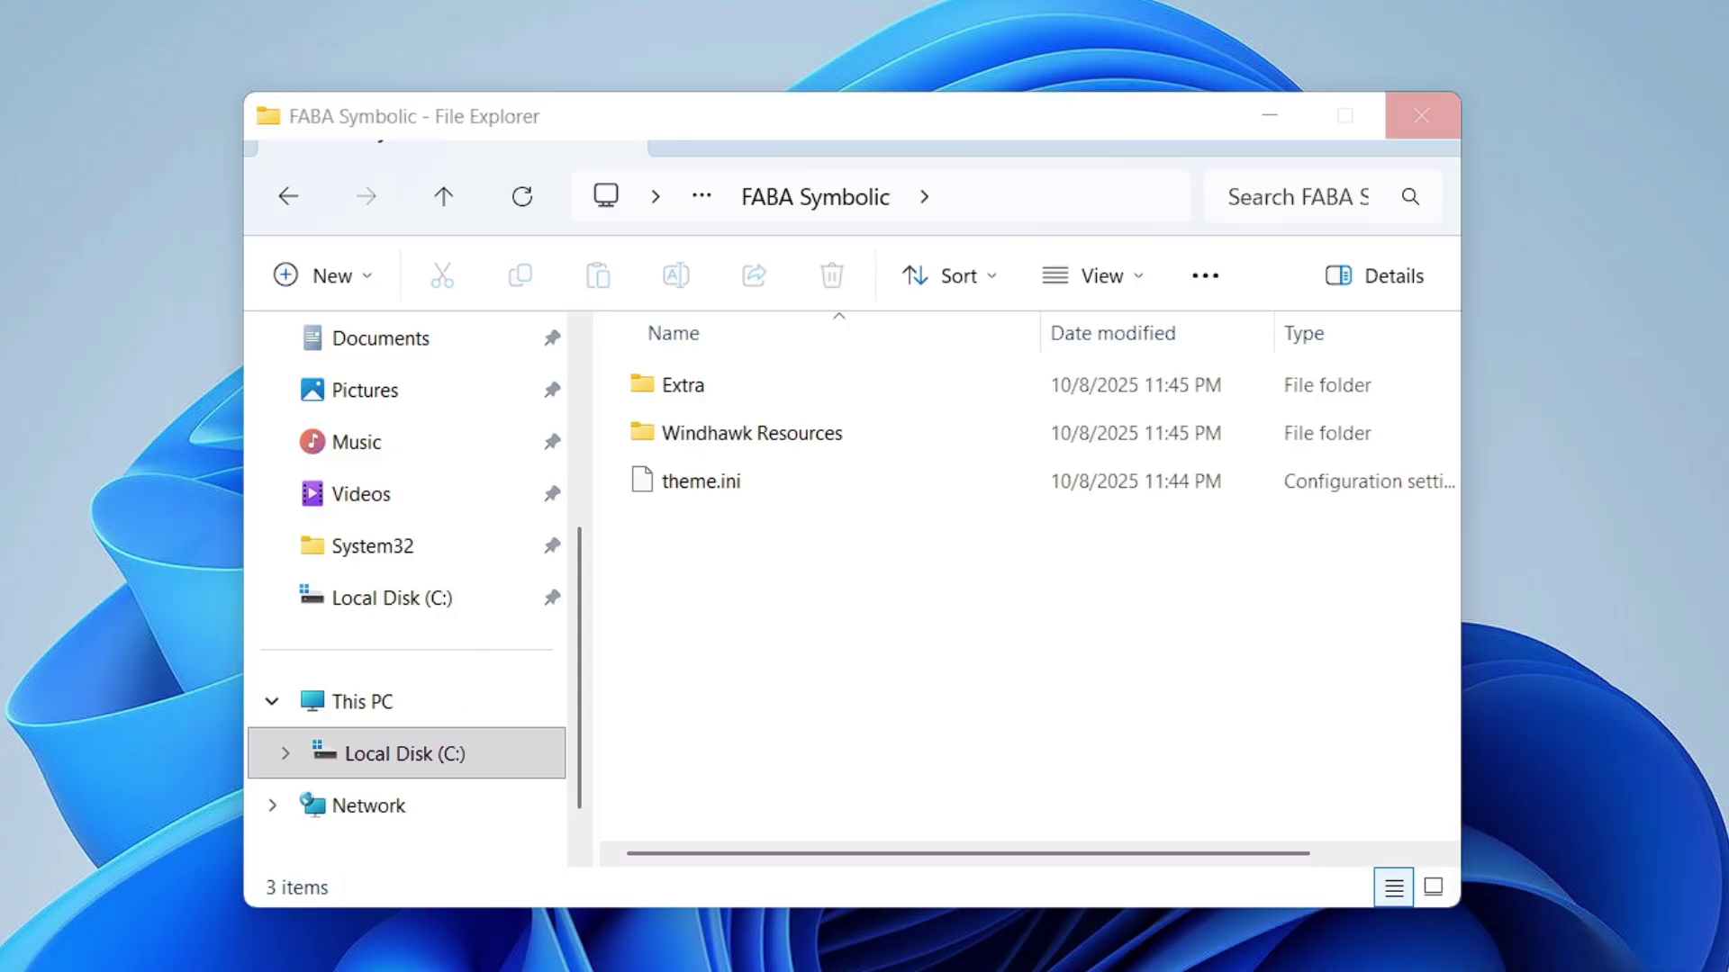
# - Open Task Manager with Ctrl+Shift+Esc and restart the Windows Explorer process
pyautogui.hotkey('ctrl', 'shift', 'Escape')
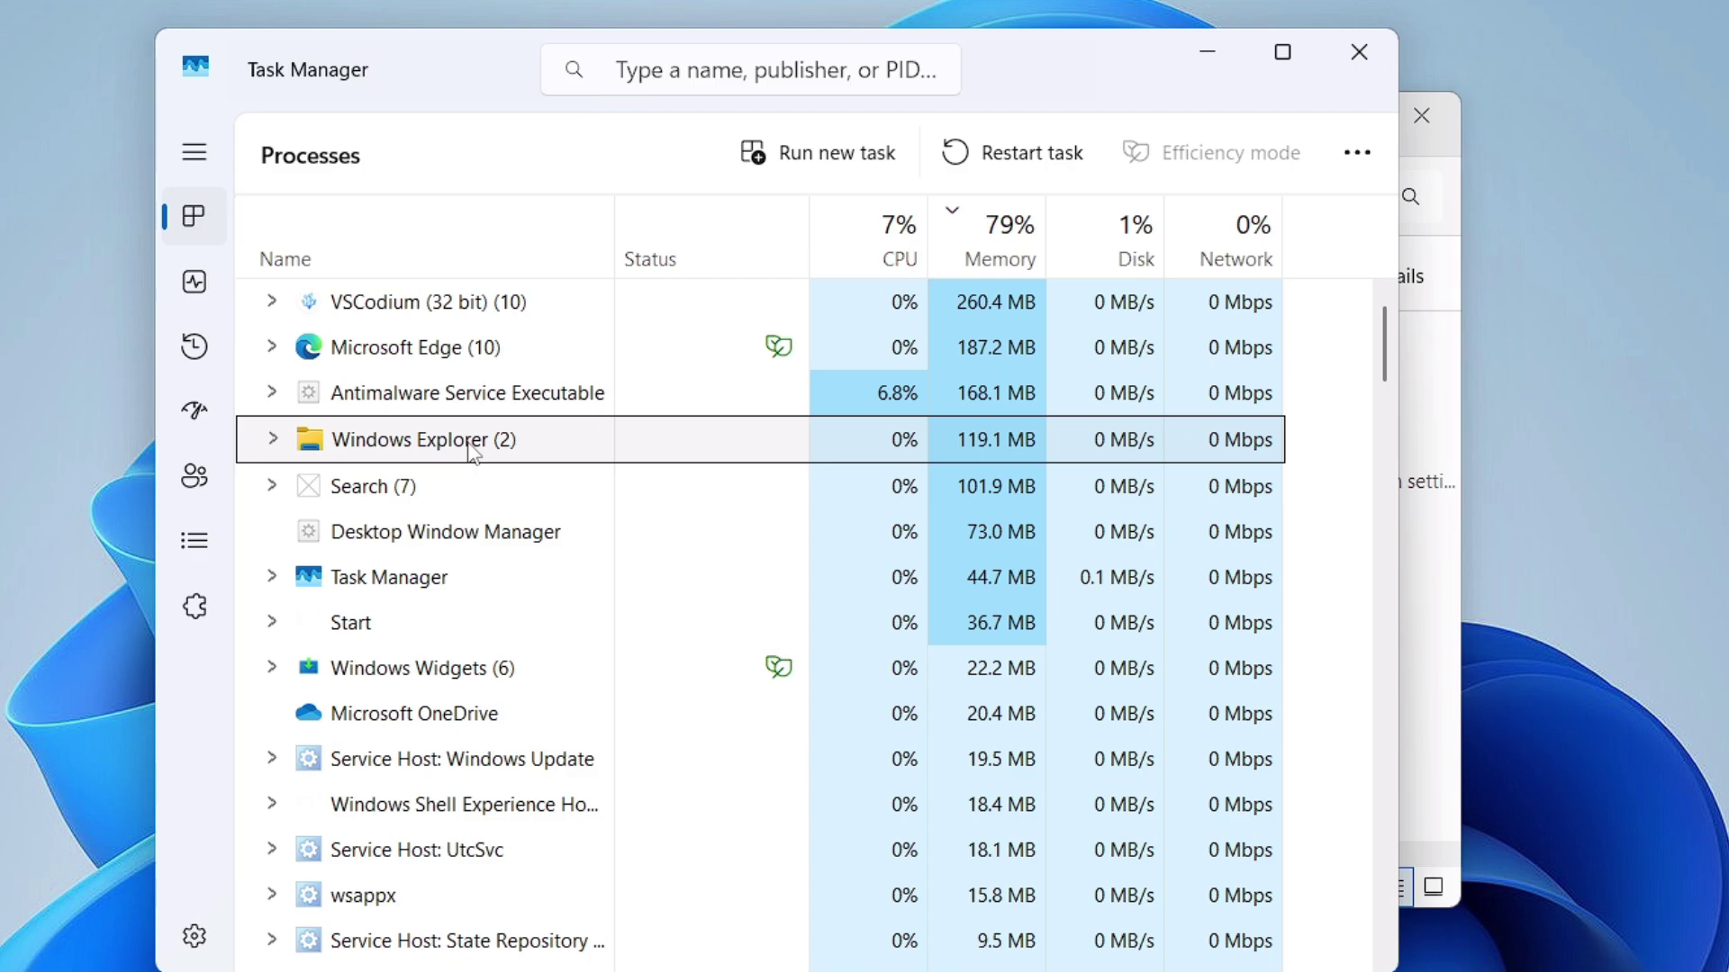
pyautogui.rightClick(469, 446)
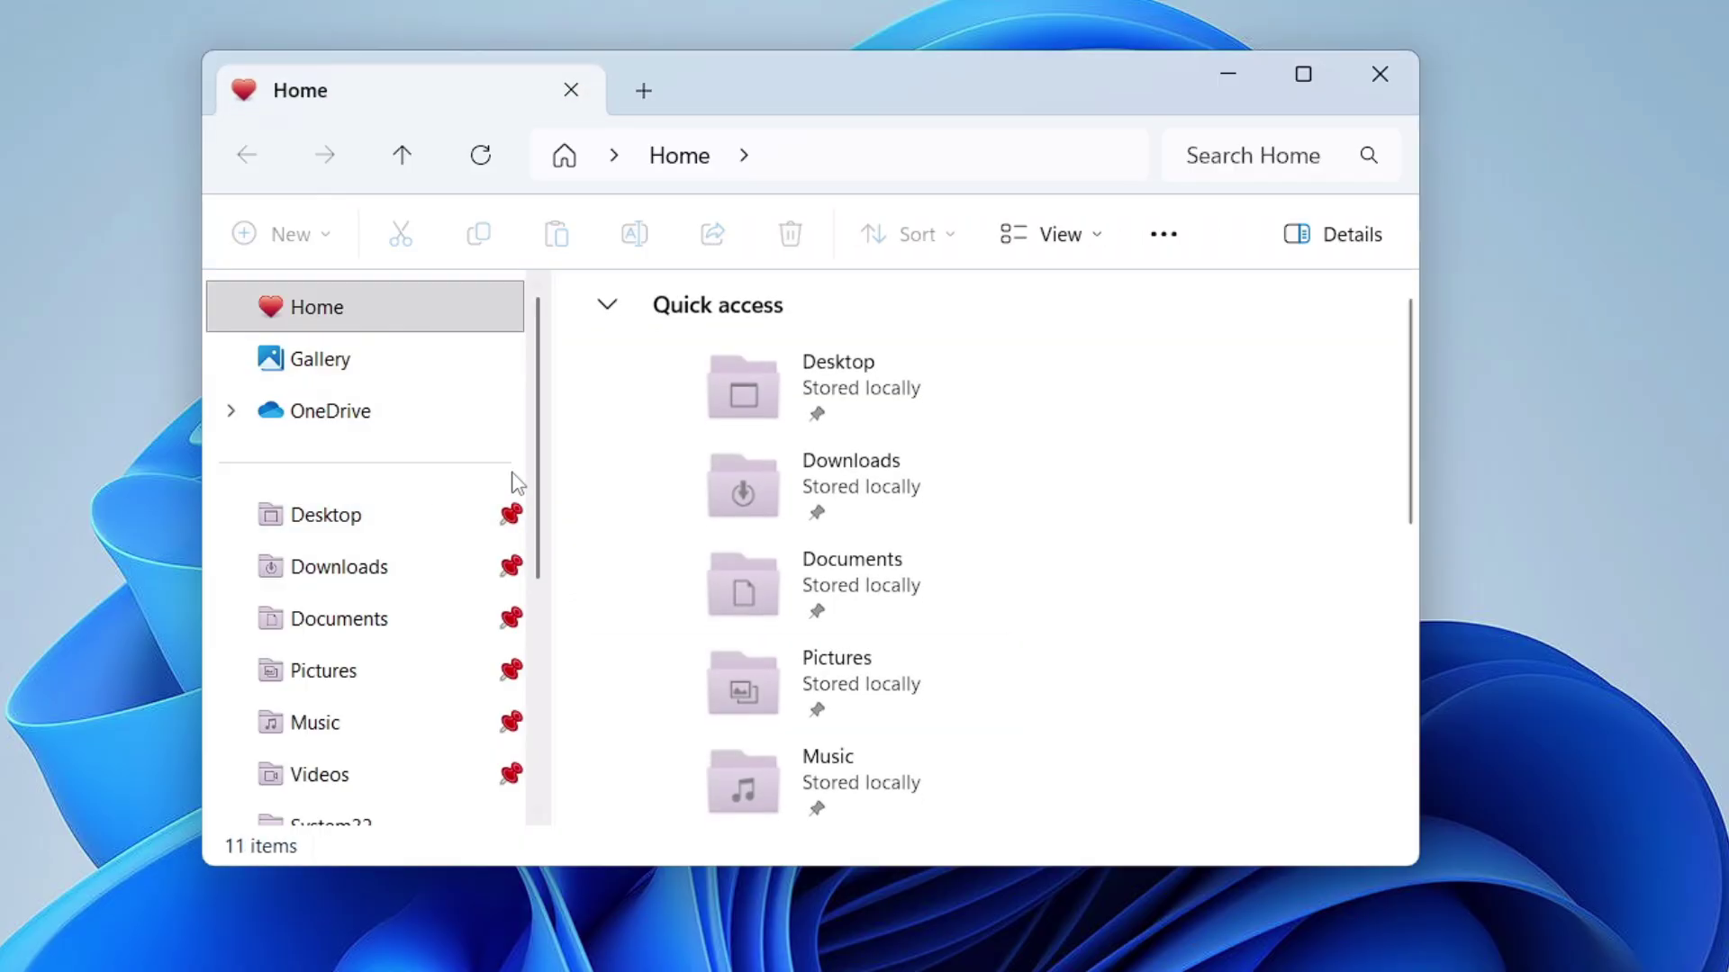
# - View the Desktop folder and This PC to check the restyled FABA Symbolic icons
pyautogui.click(345, 515)
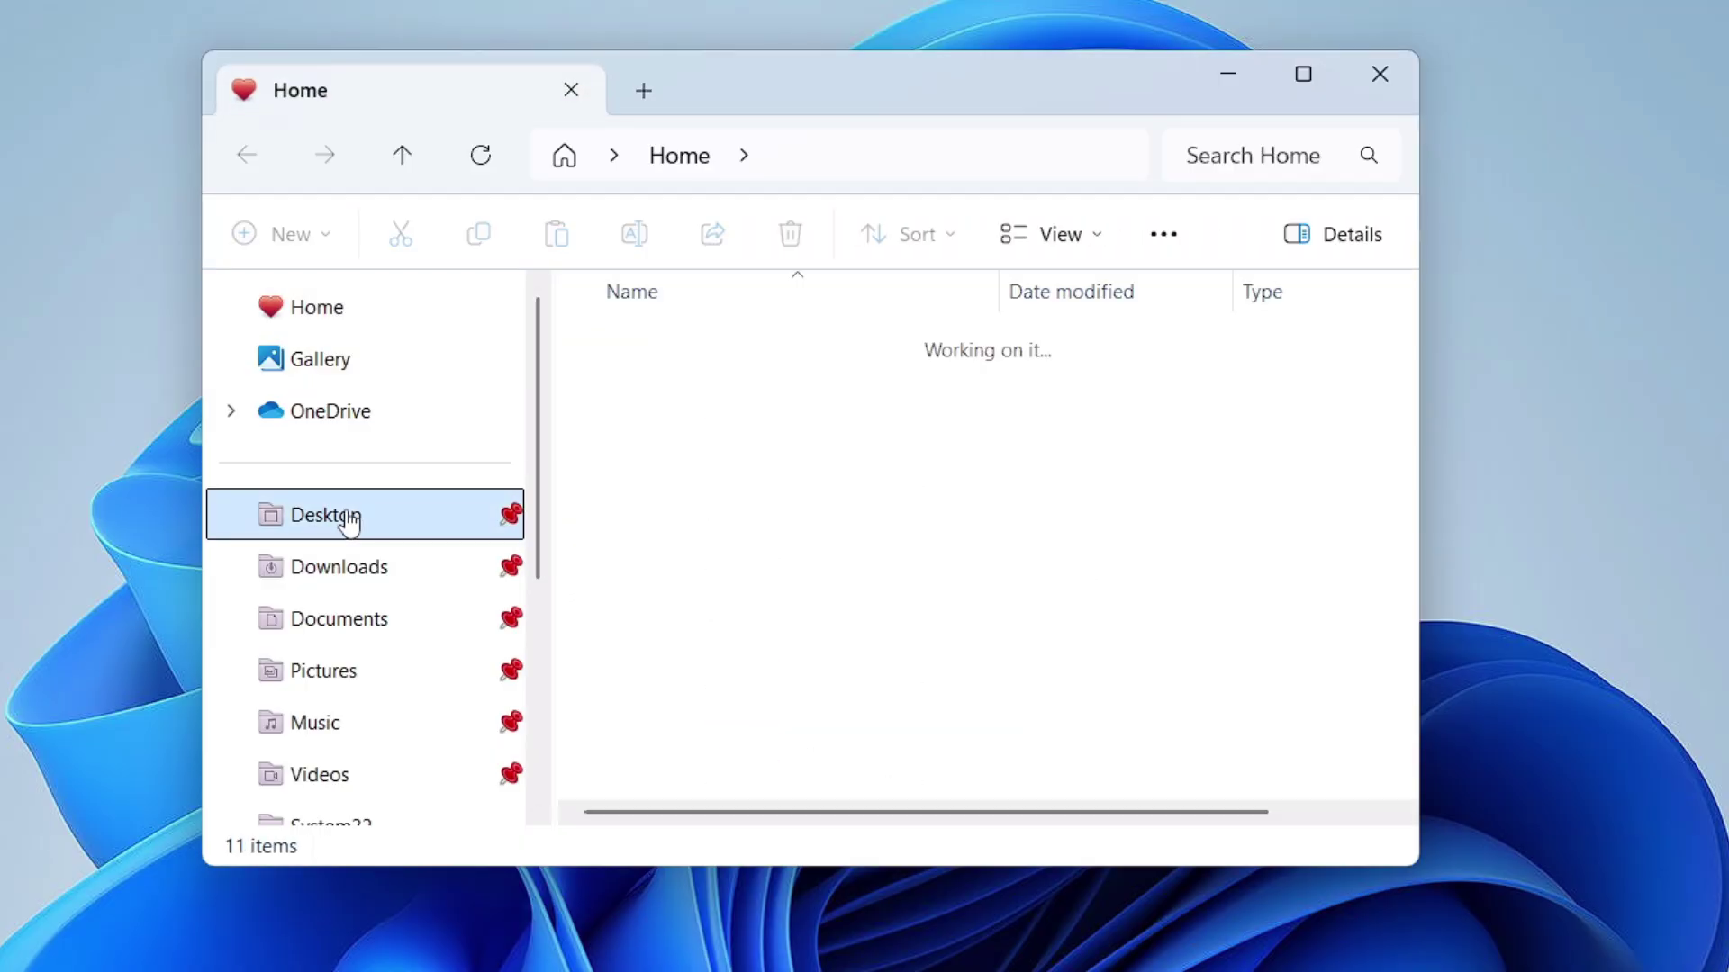
pyautogui.click(359, 624)
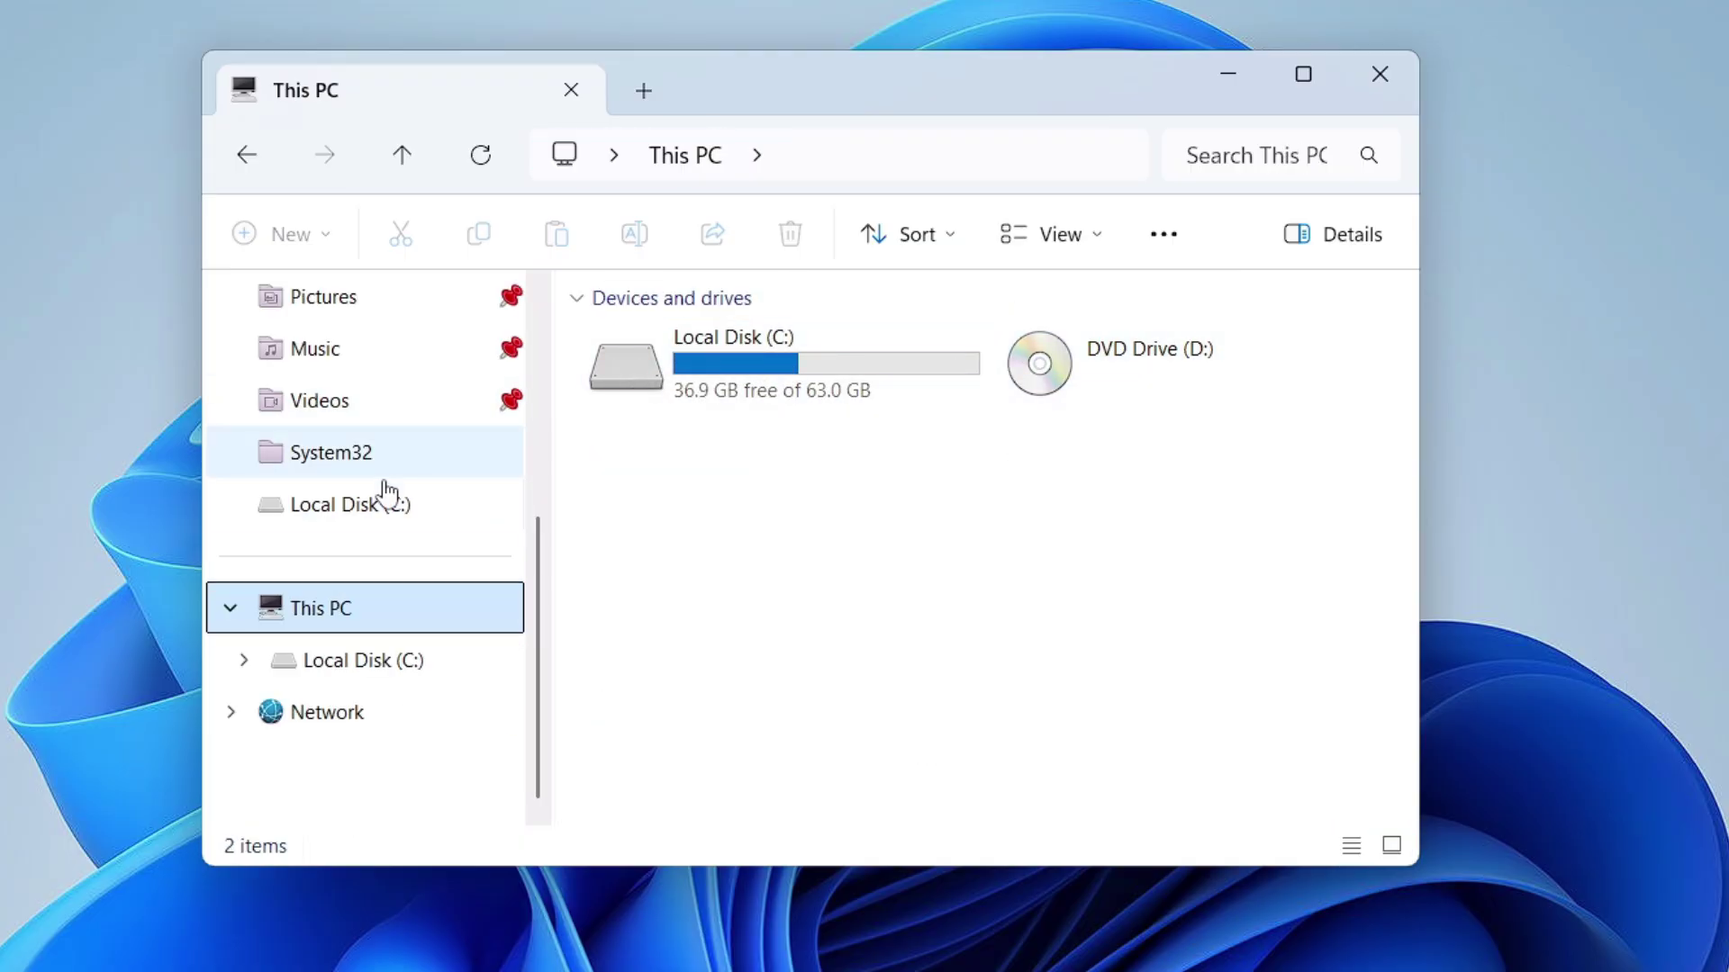
pyautogui.scroll(3, 387, 490)
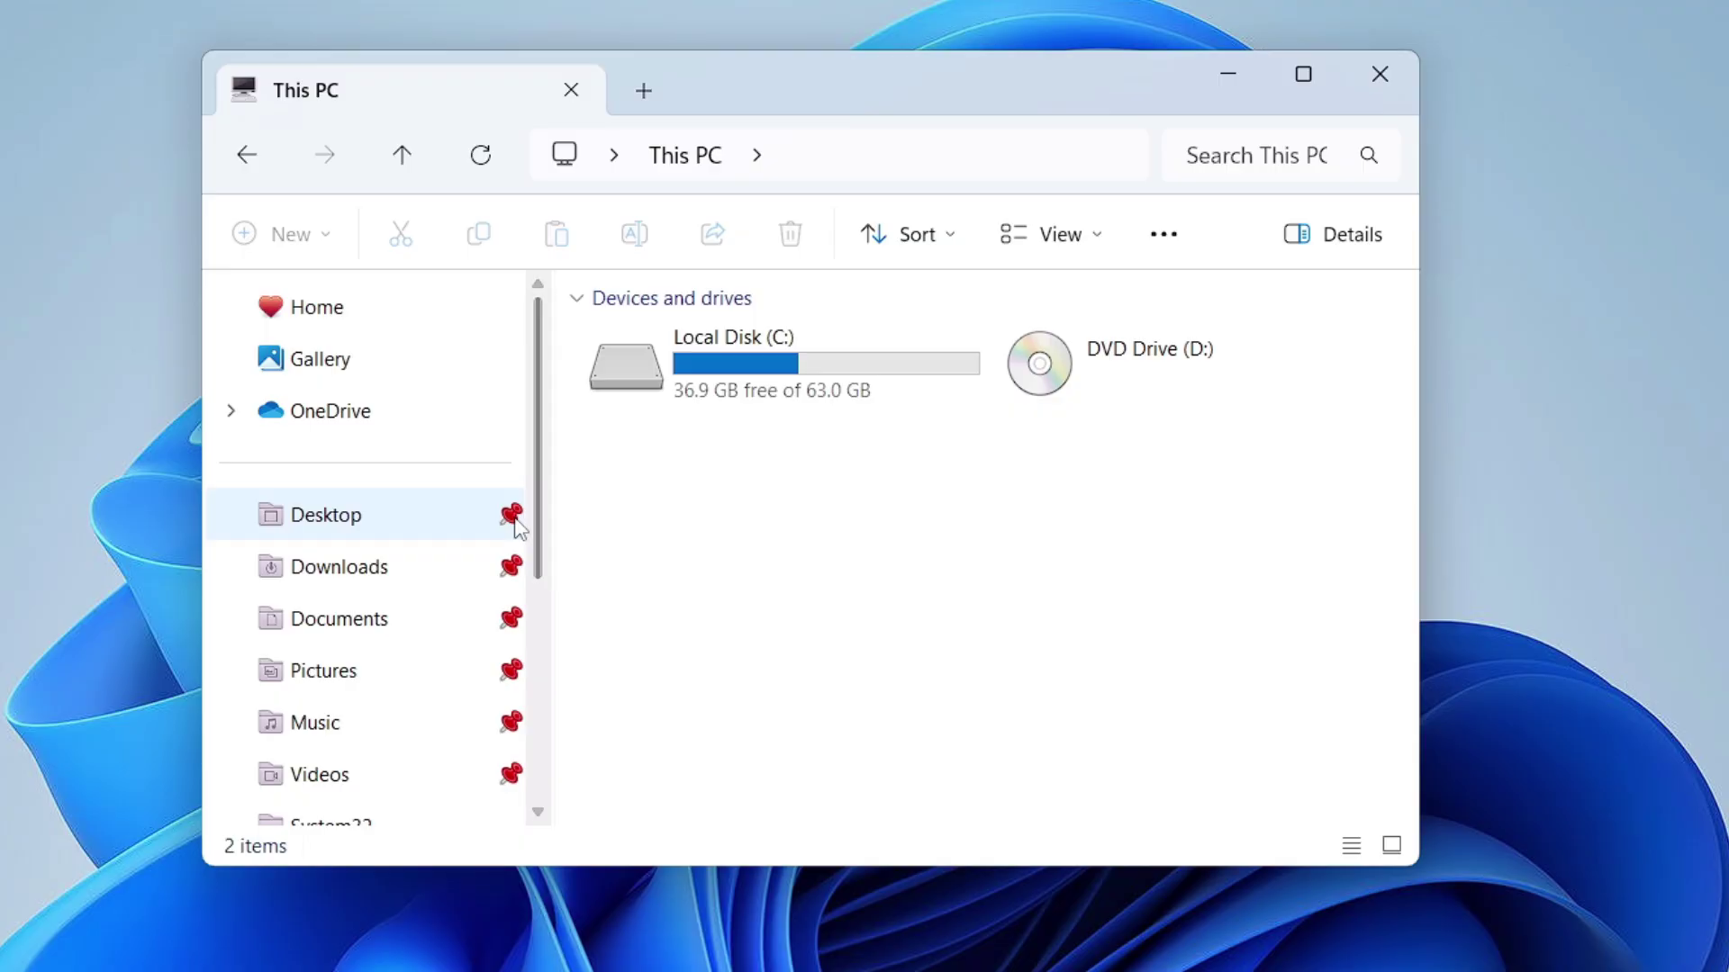
pyautogui.scroll(-3, 375, 382)
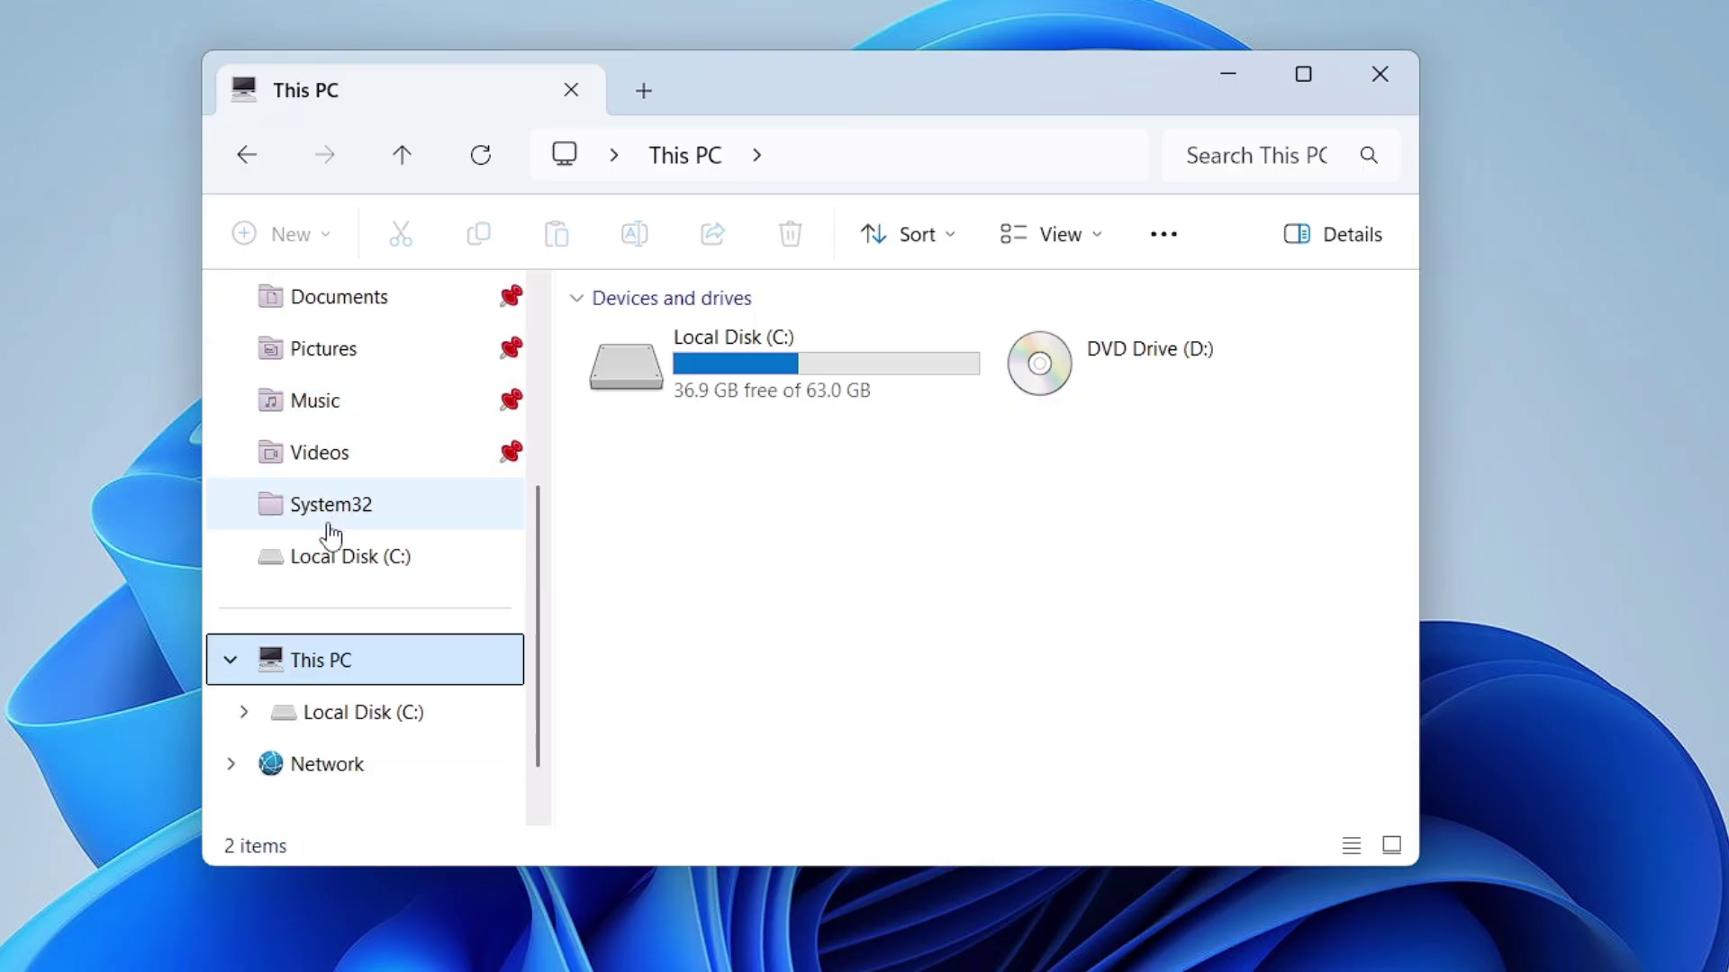
pyautogui.scroll(3, 332, 535)
pyautogui.scroll(-2, 331, 535)
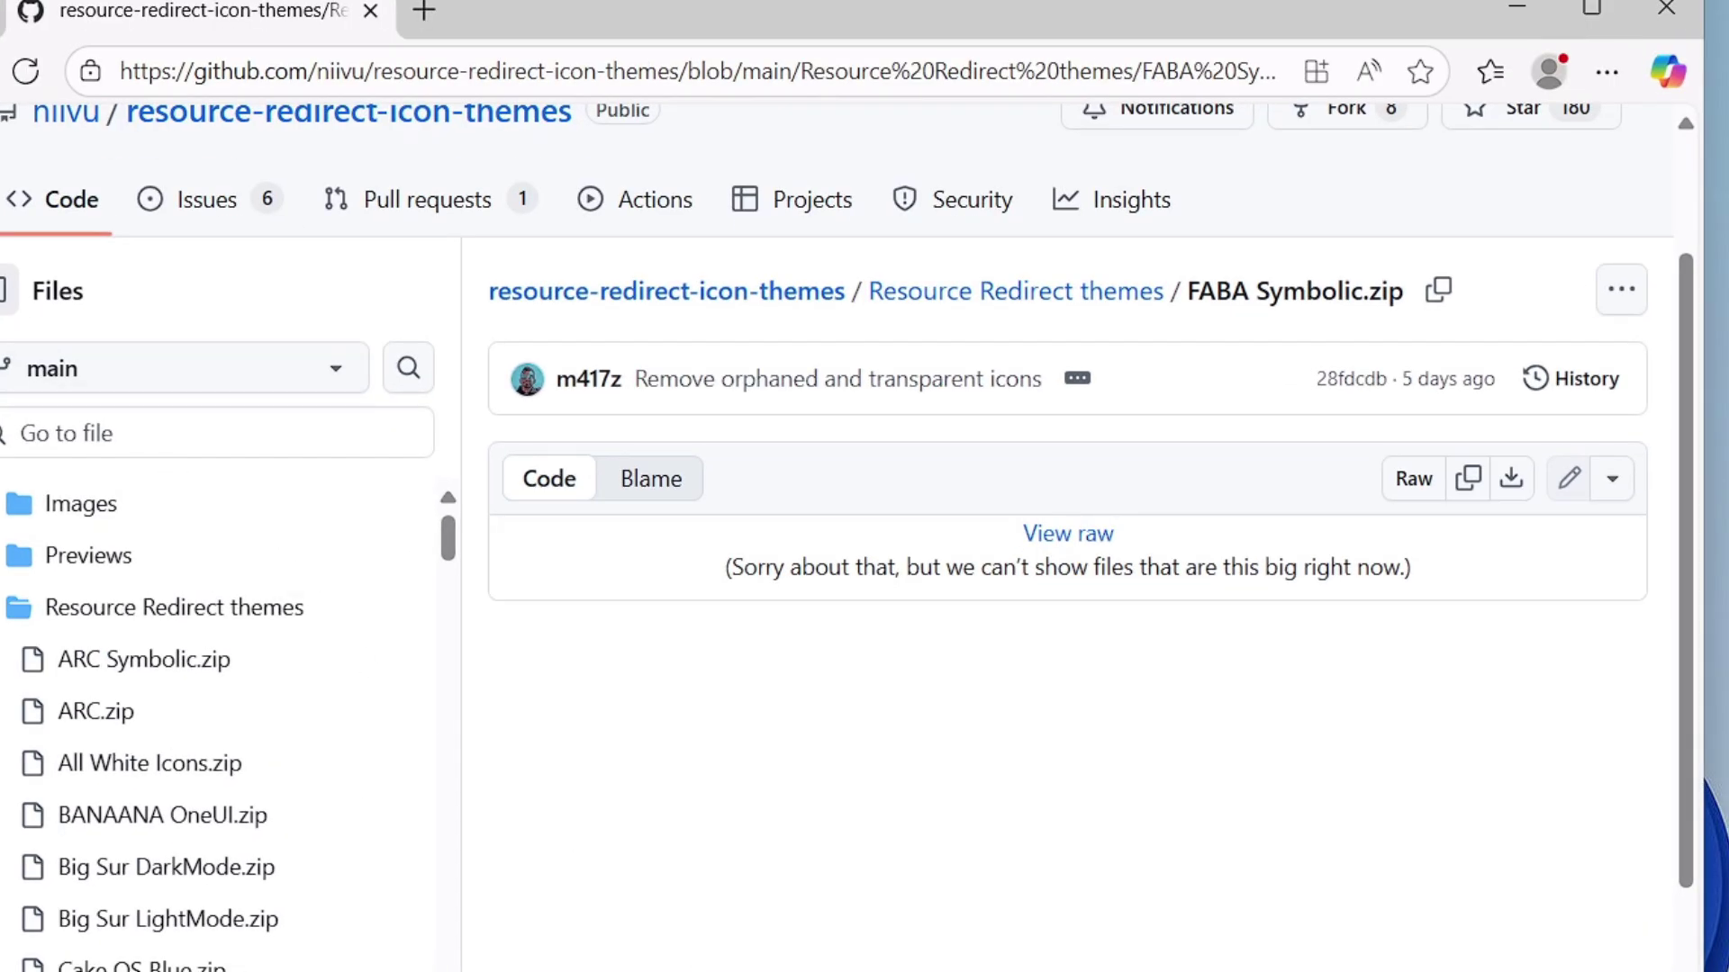
# - Back on the repository README, open the macOSx entry and download mac osx.zip (12.5 MB)
pyautogui.hotkey('alt', 'Left')
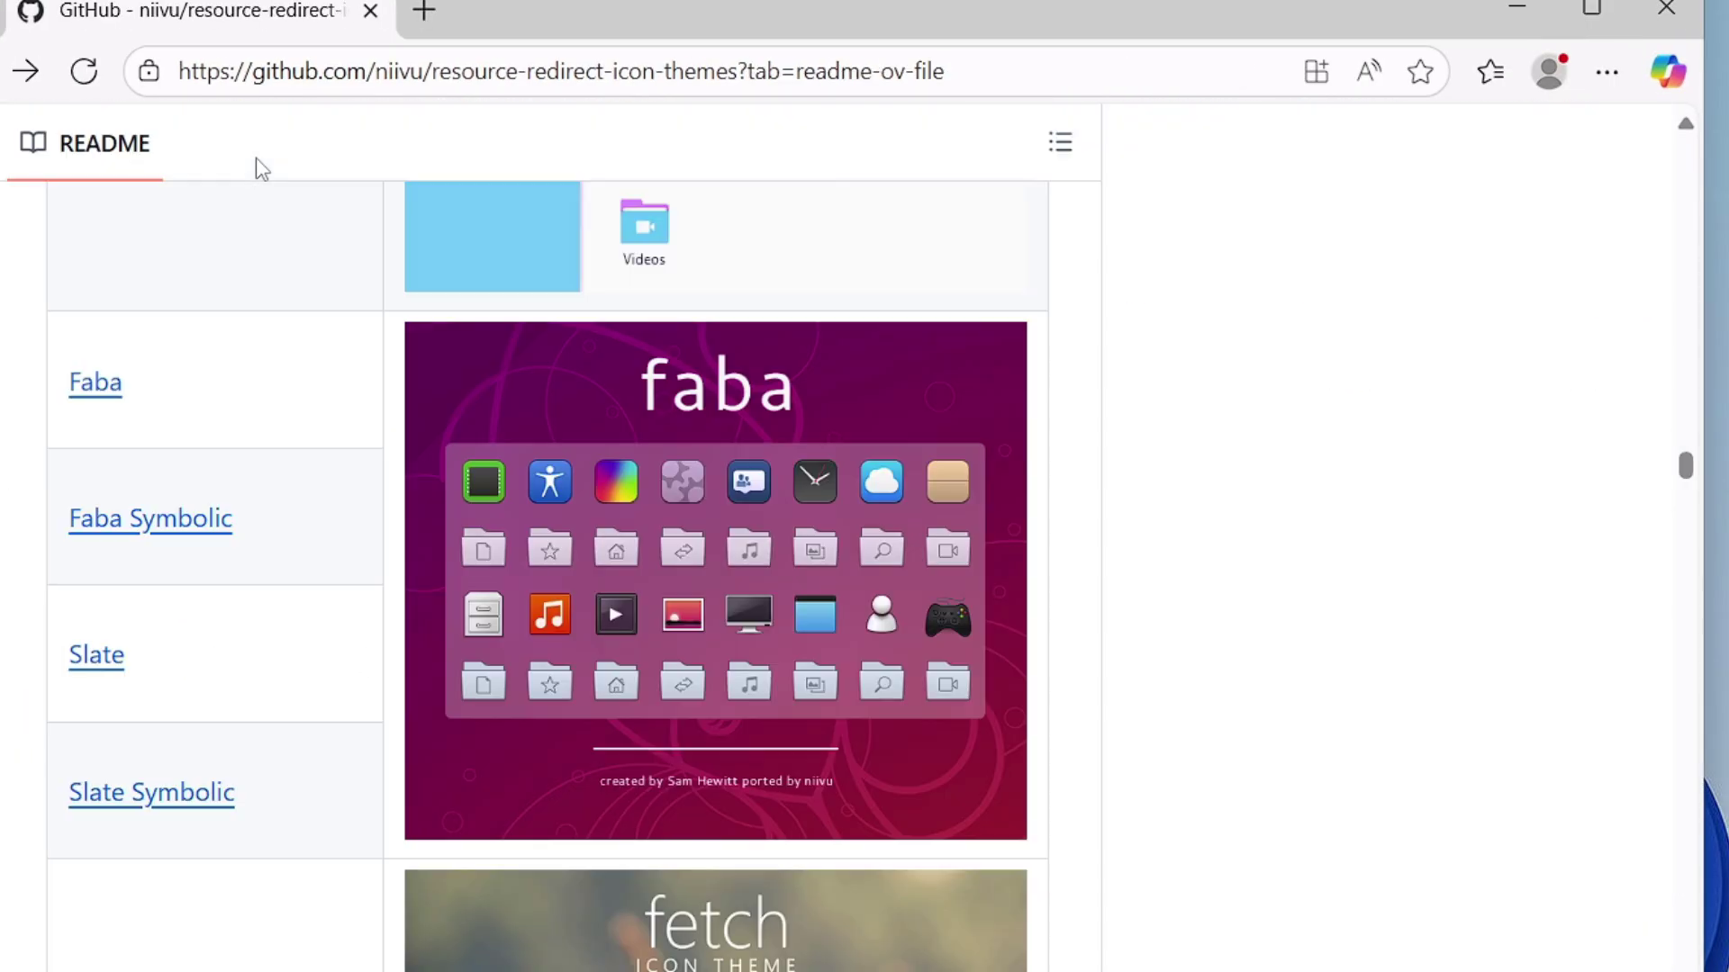
pyautogui.scroll(-10, 491, 414)
pyautogui.scroll(-15, 516, 403)
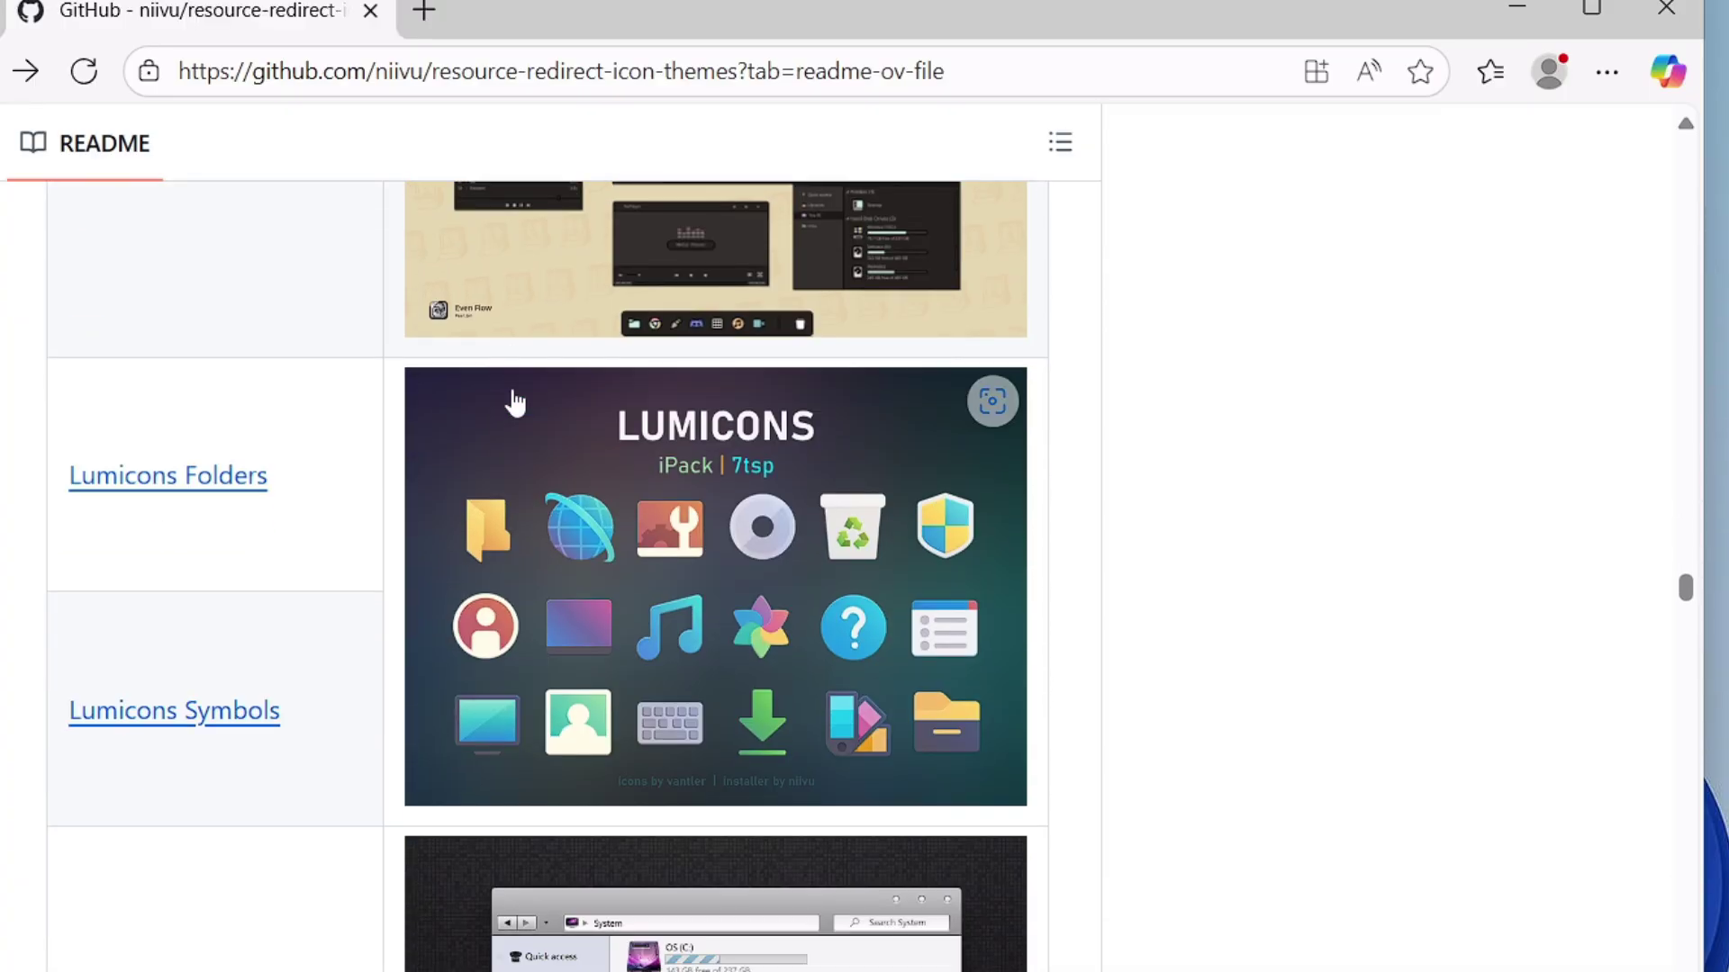
pyautogui.scroll(-7, 511, 401)
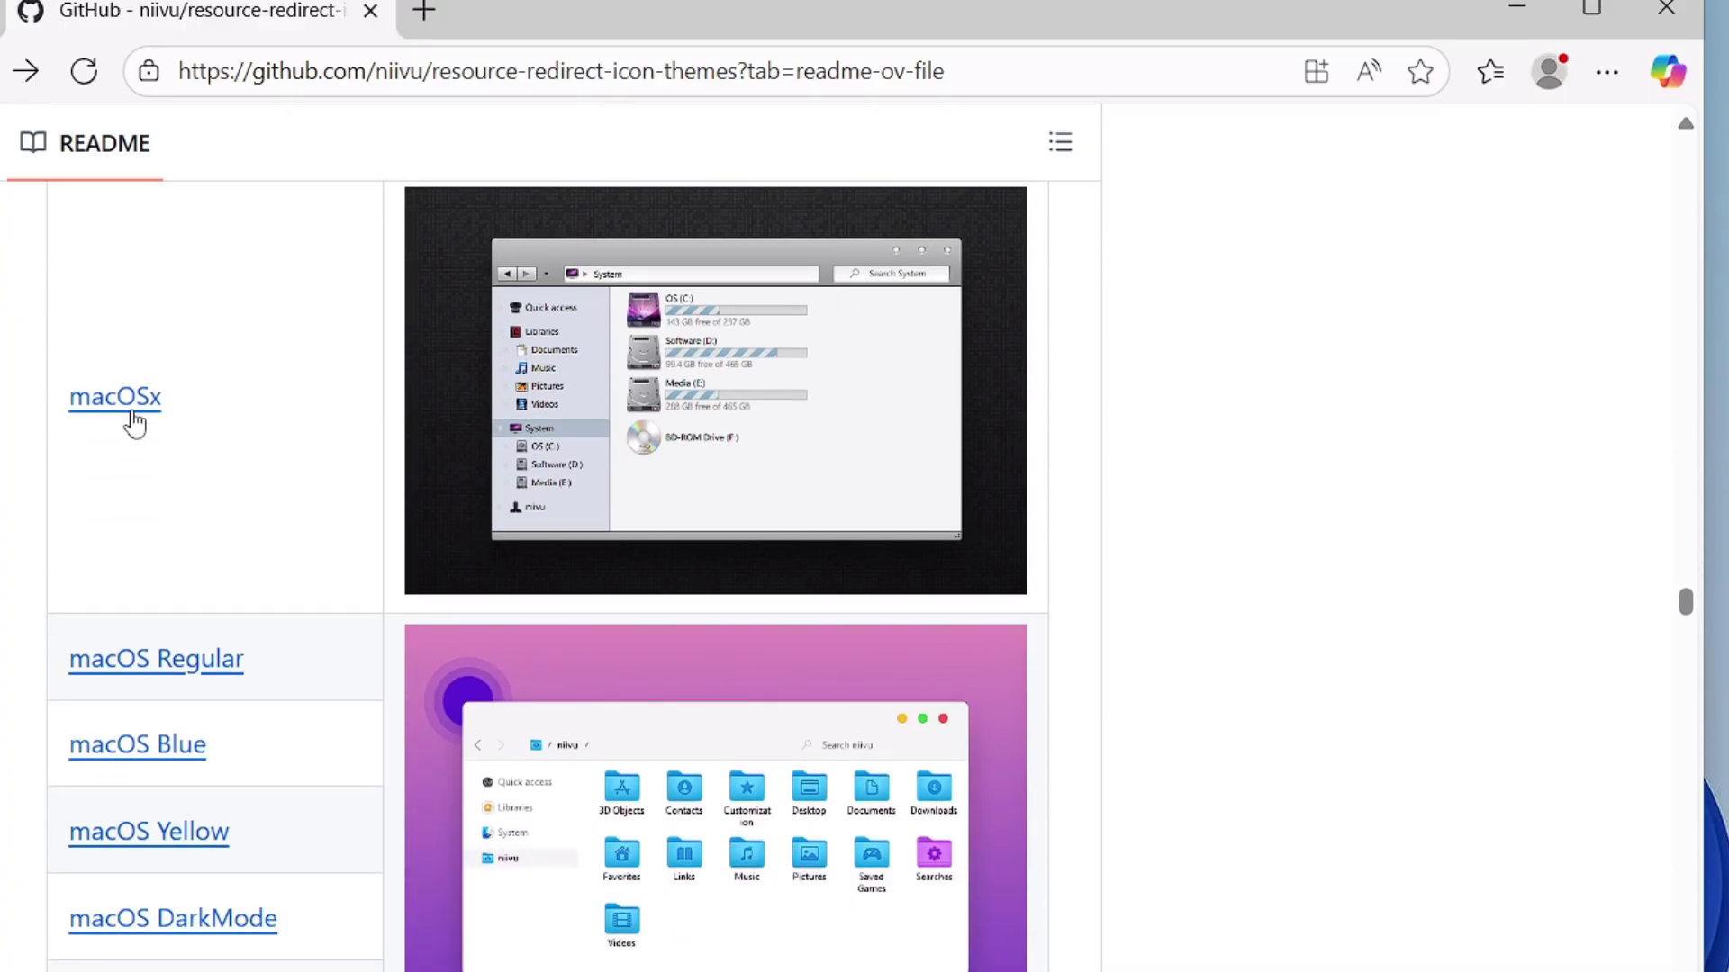
pyautogui.click(133, 413)
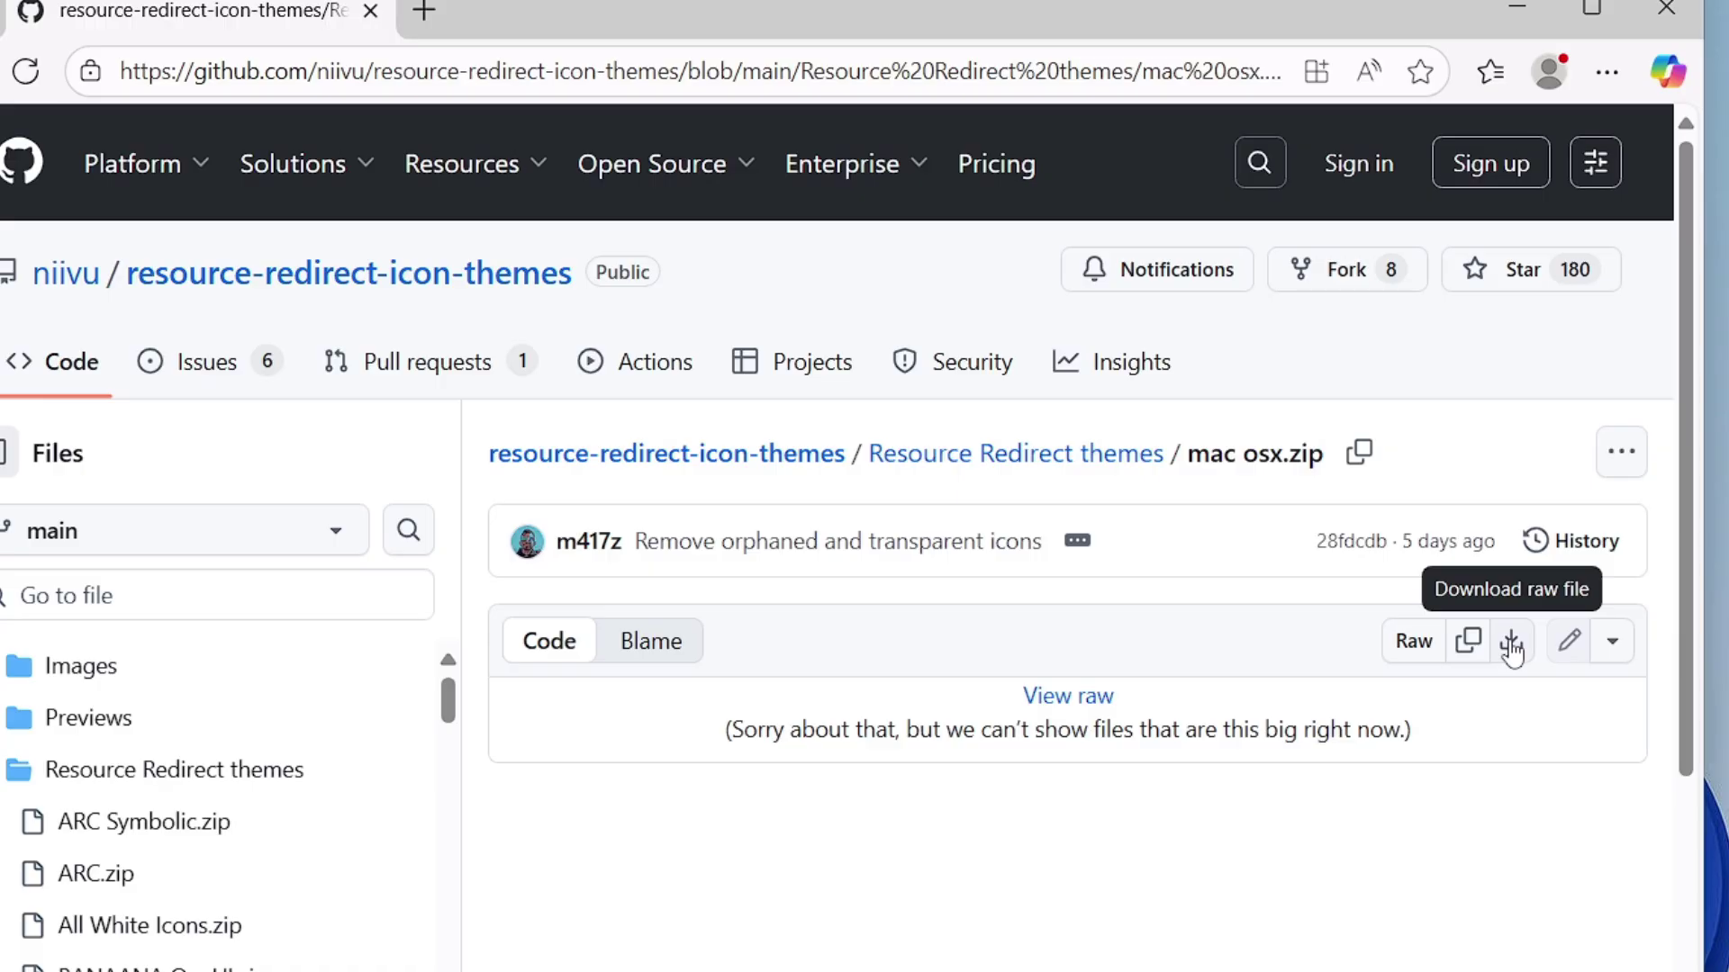
pyautogui.click(1512, 644)
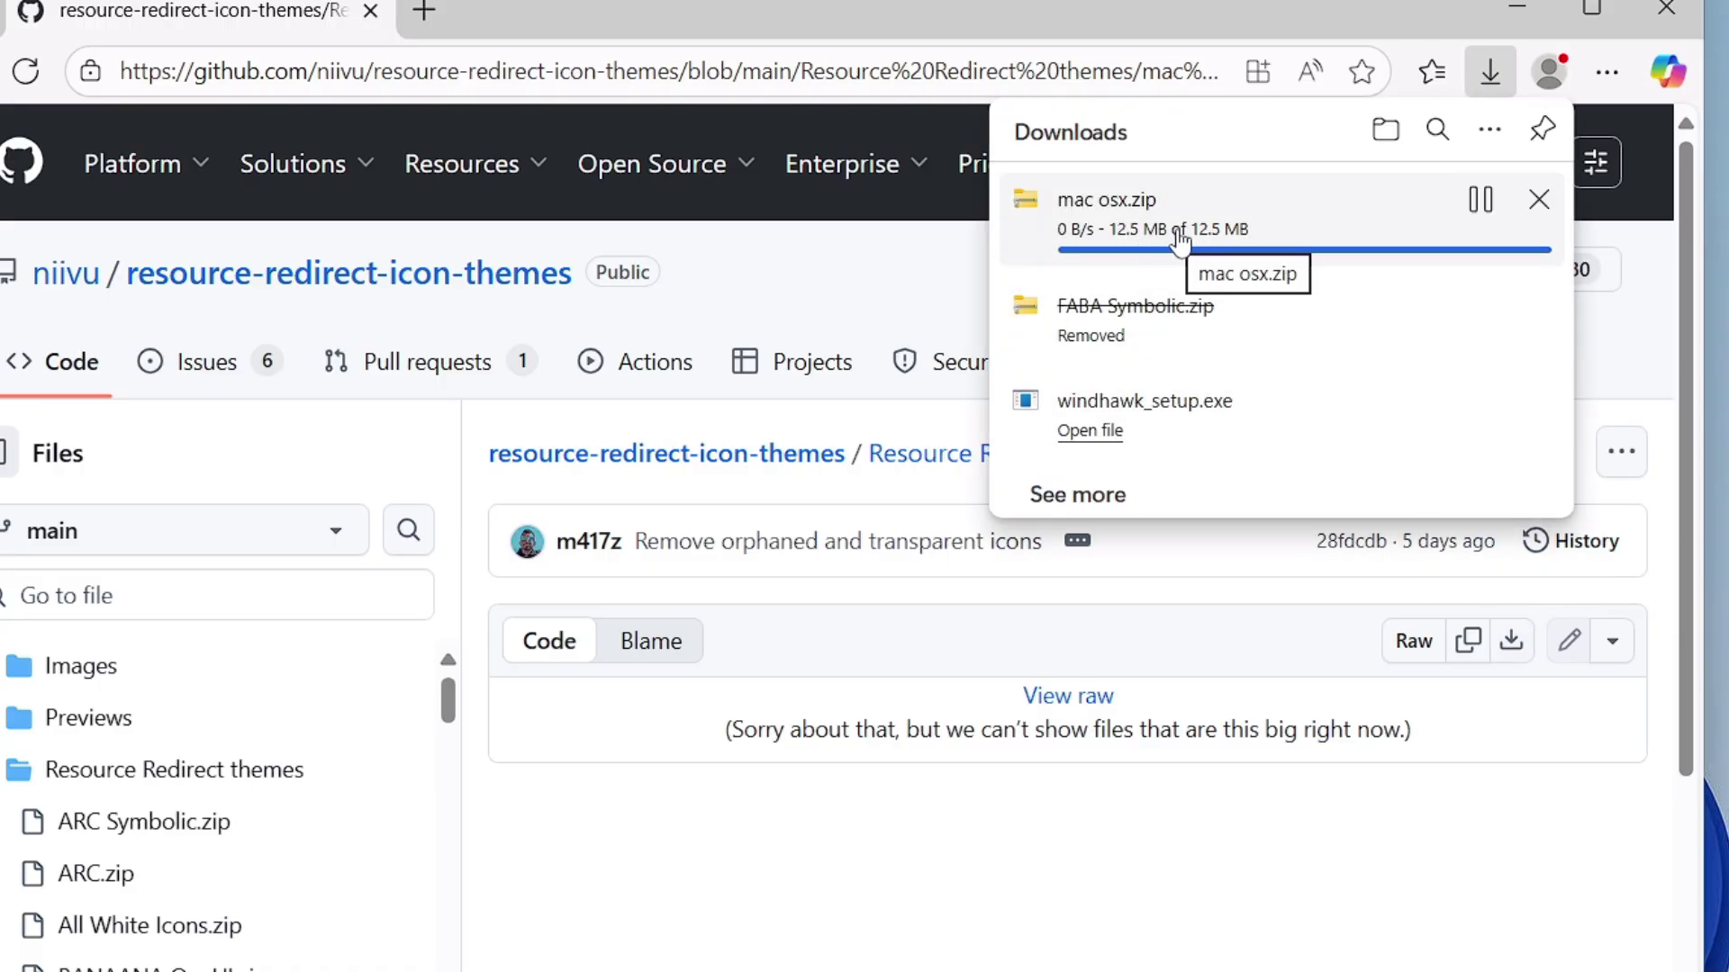
# - Extract the downloaded mac osx.zip archive in its Downloads folder
pyautogui.click(1479, 202)
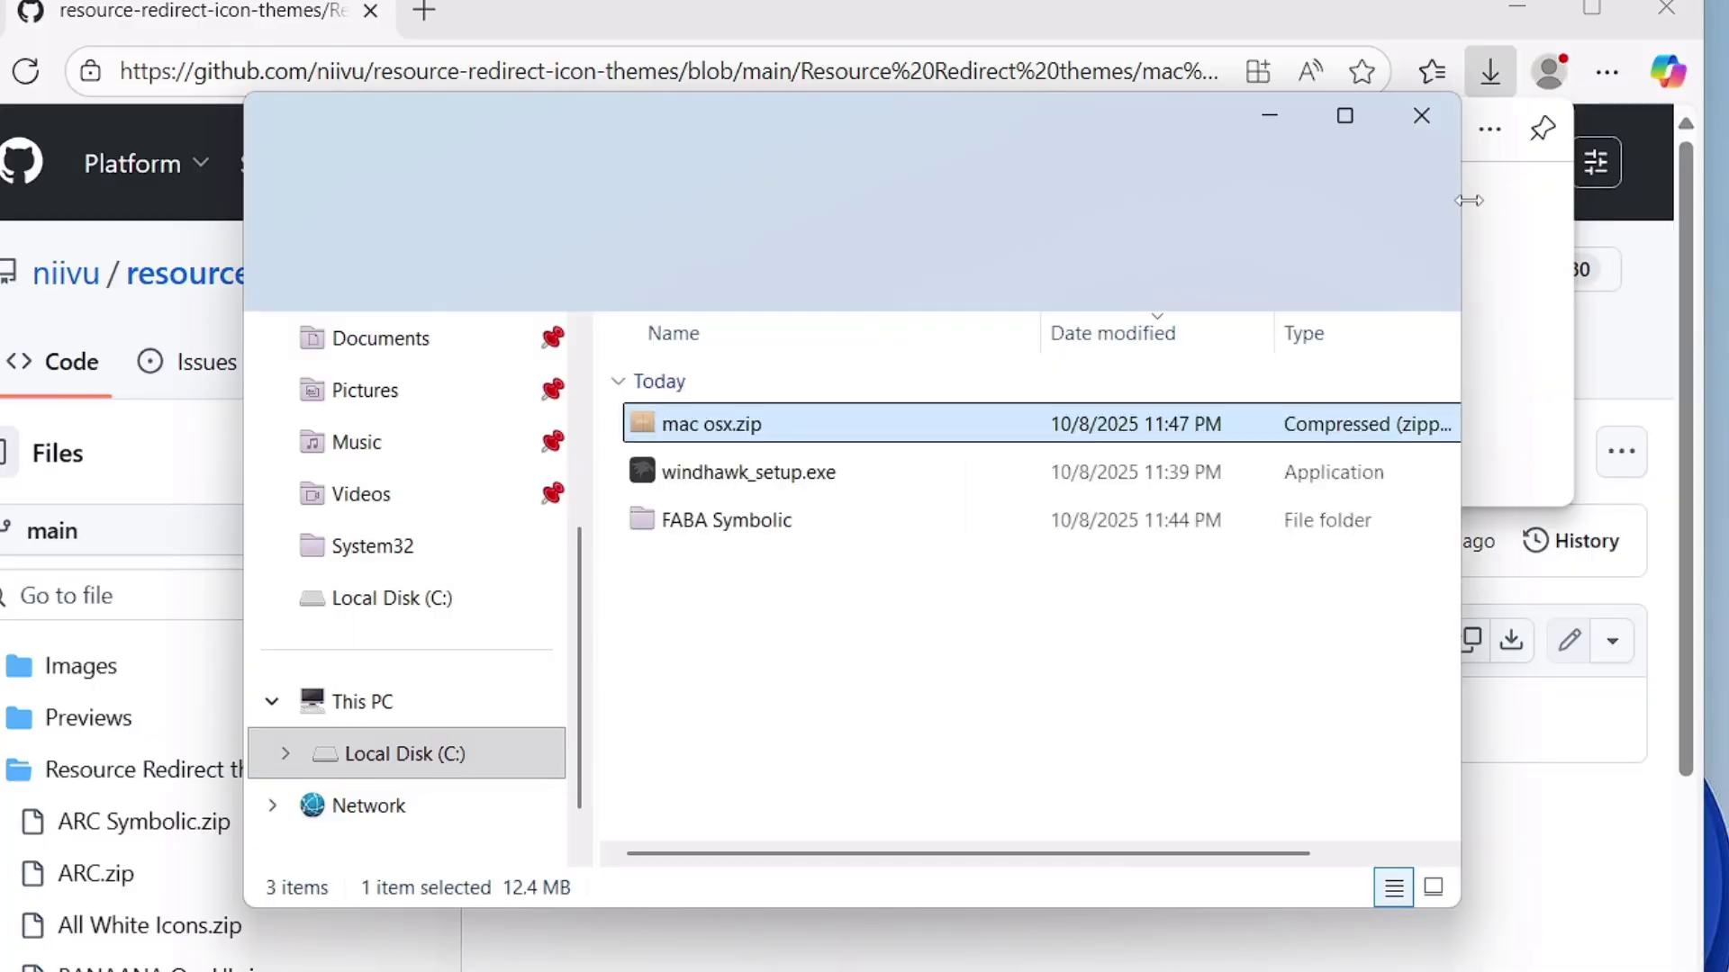
pyautogui.rightClick(797, 430)
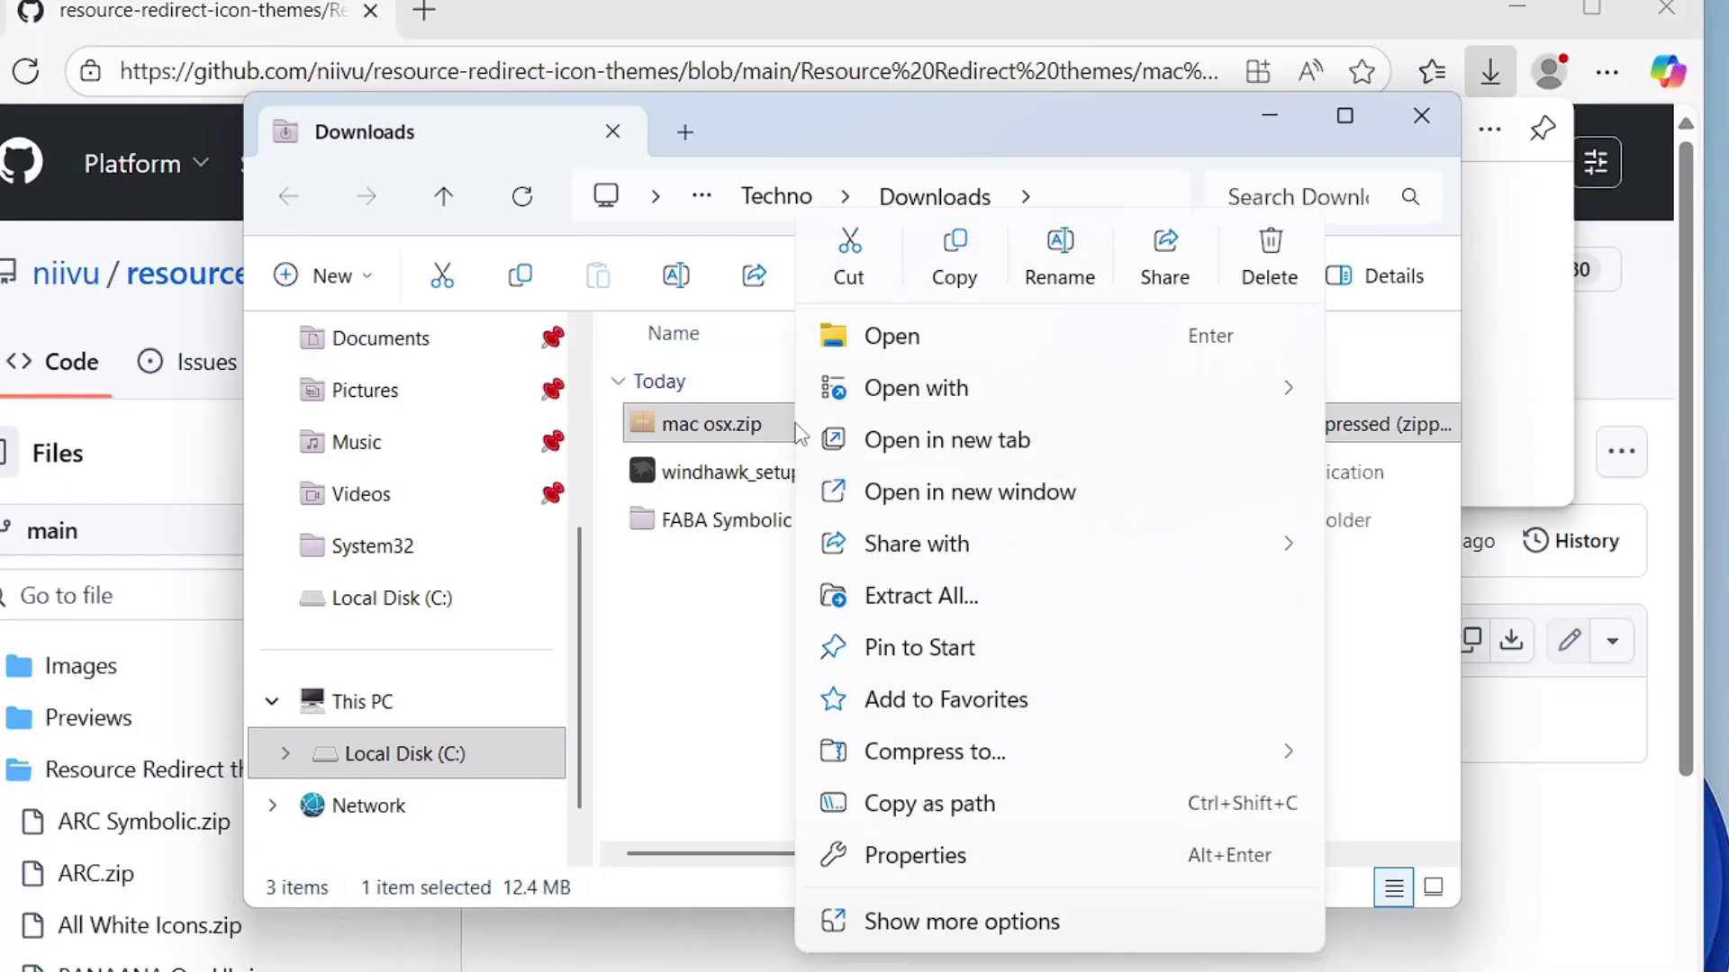
pyautogui.click(996, 669)
pyautogui.click(1089, 860)
pyautogui.click(1469, 170)
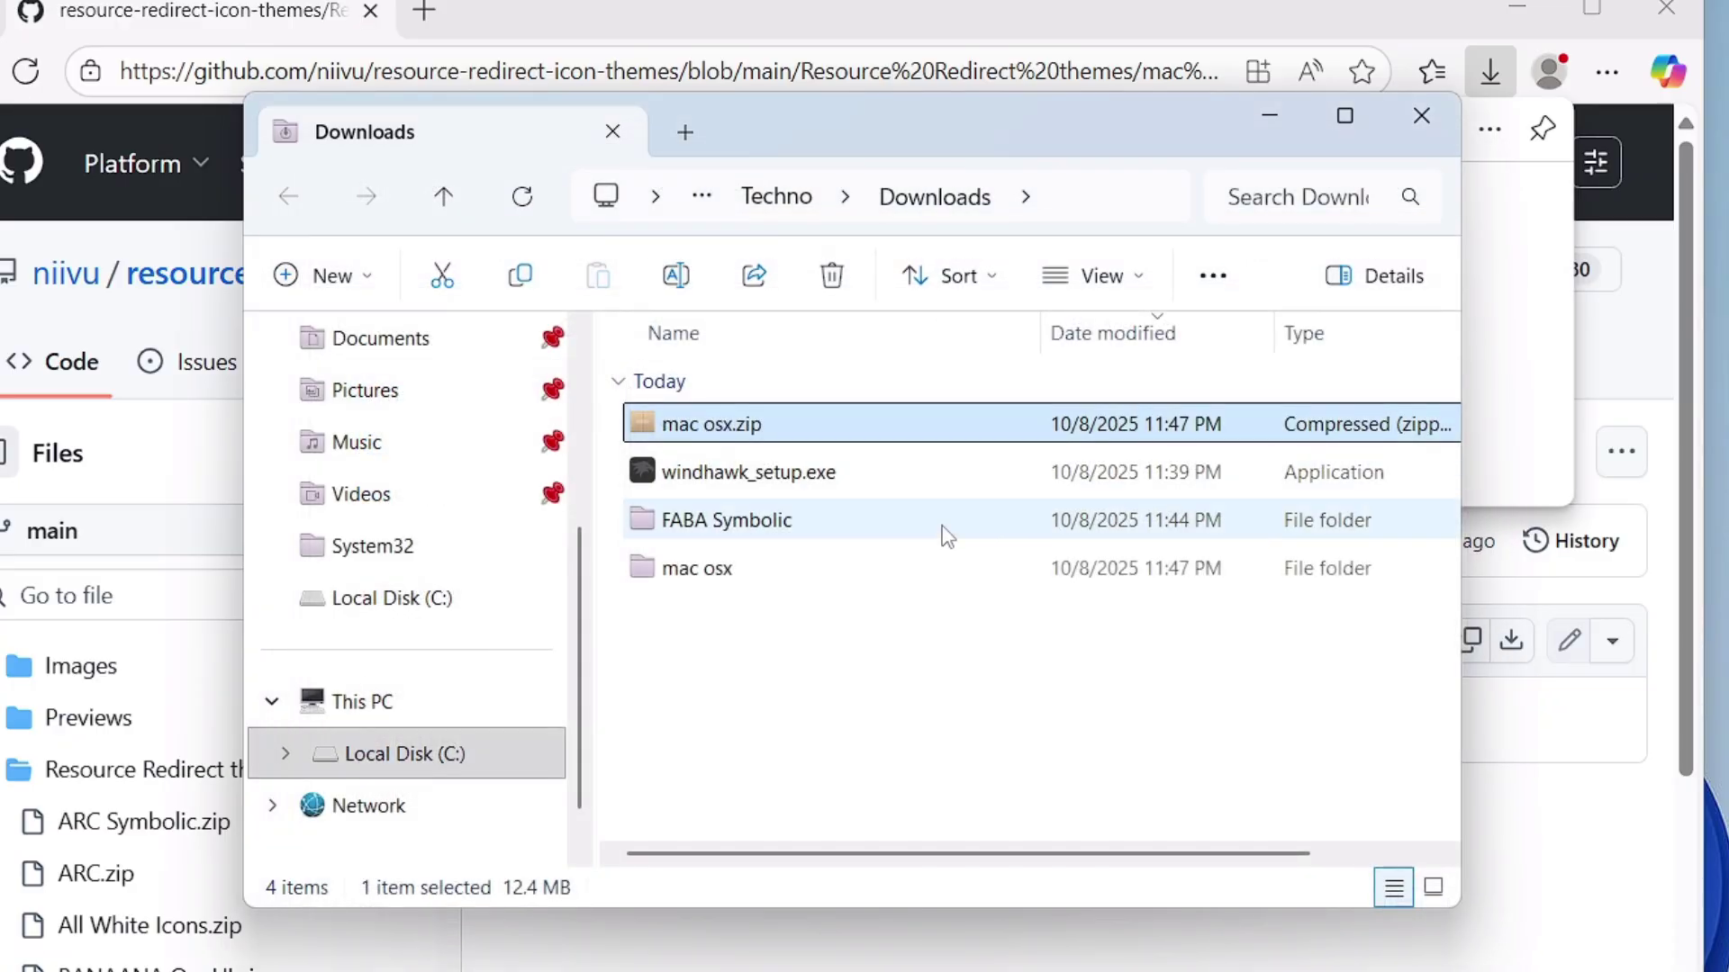
# - Copy the extracted mac osx folder into C:\PACK
pyautogui.click(762, 581)
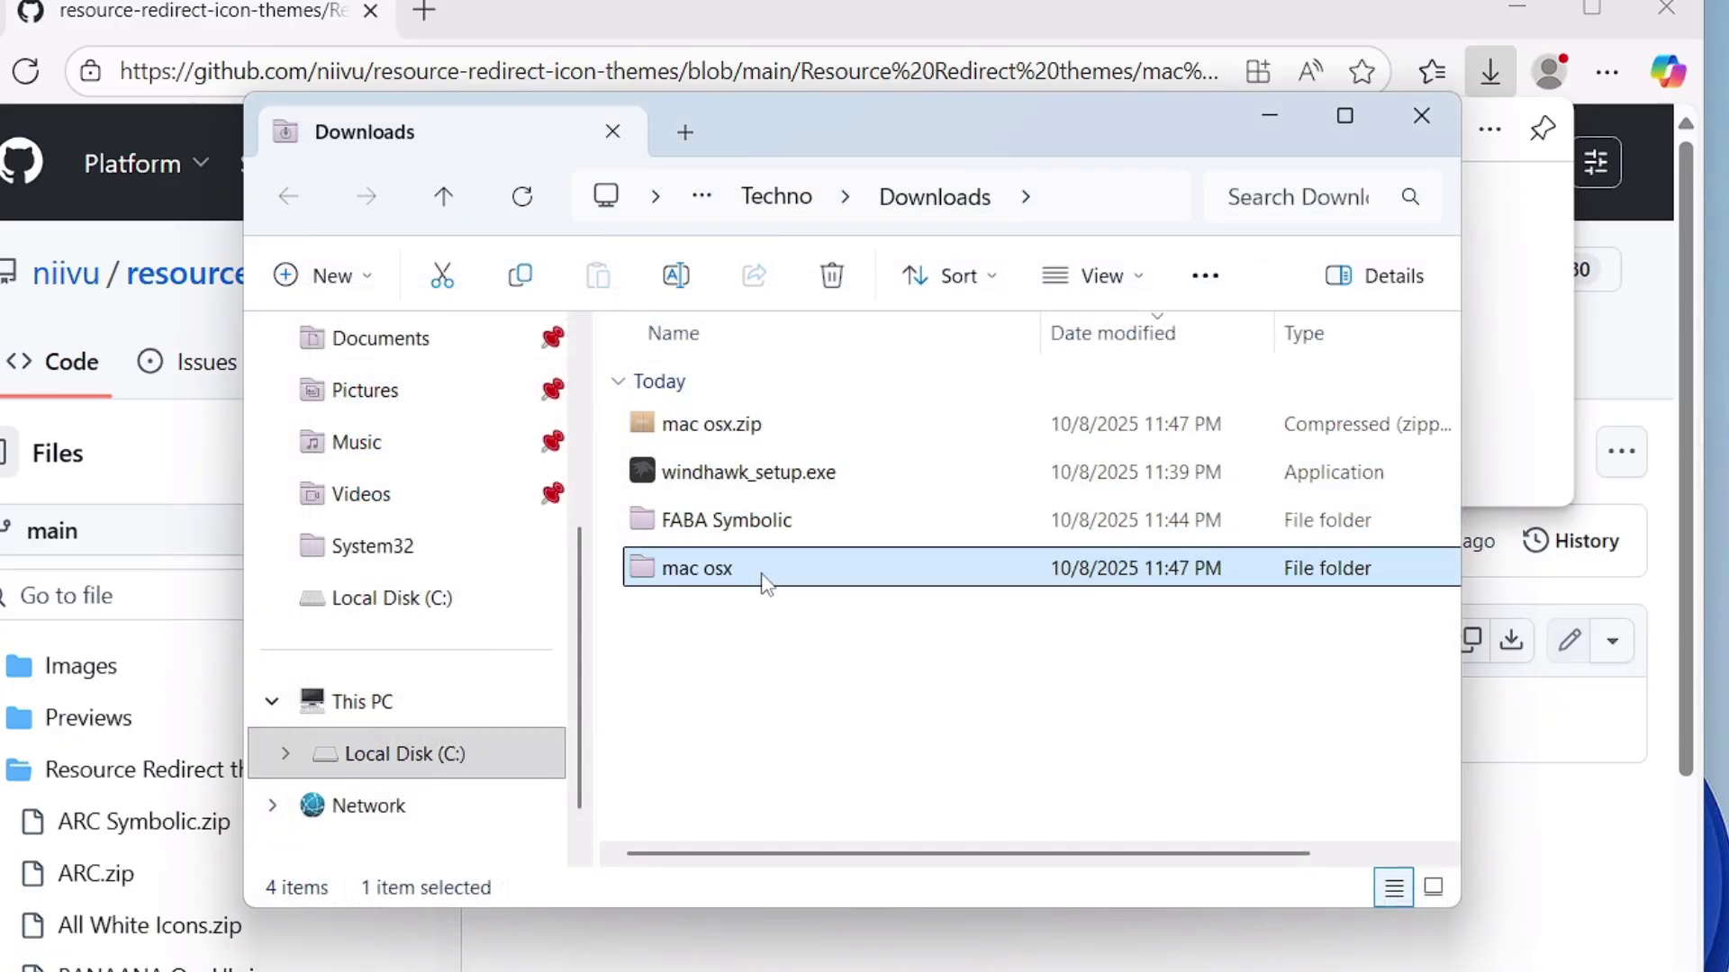
pyautogui.rightClick(765, 583)
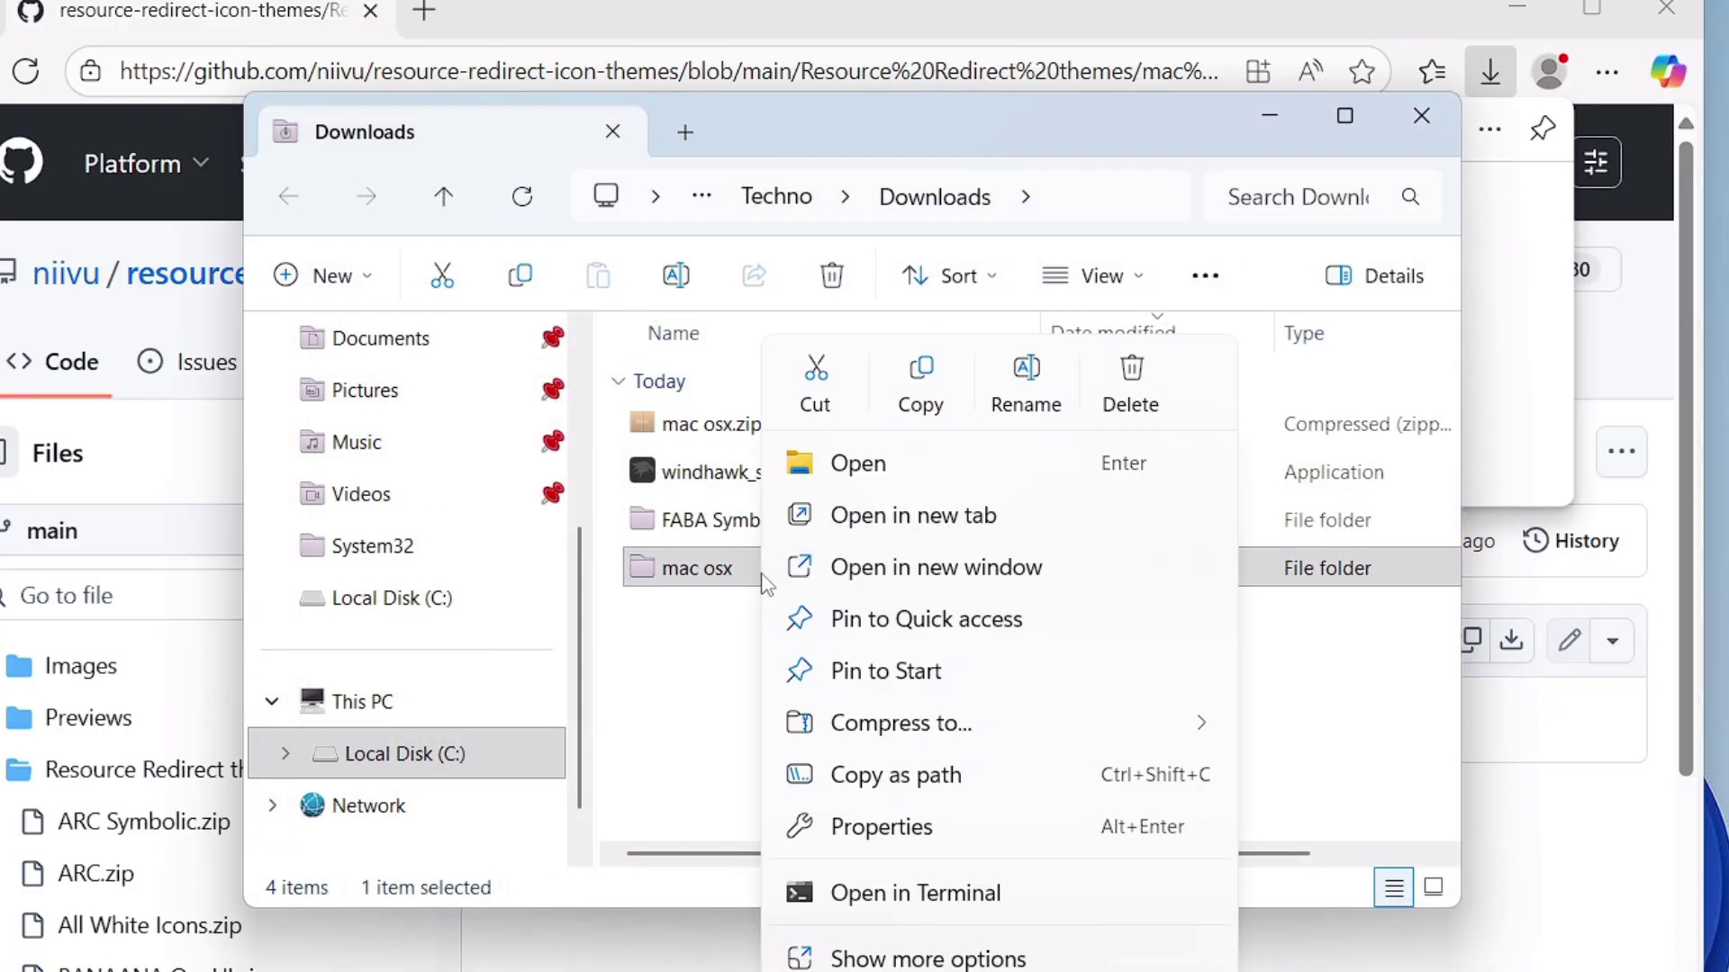
pyautogui.click(944, 418)
pyautogui.click(389, 711)
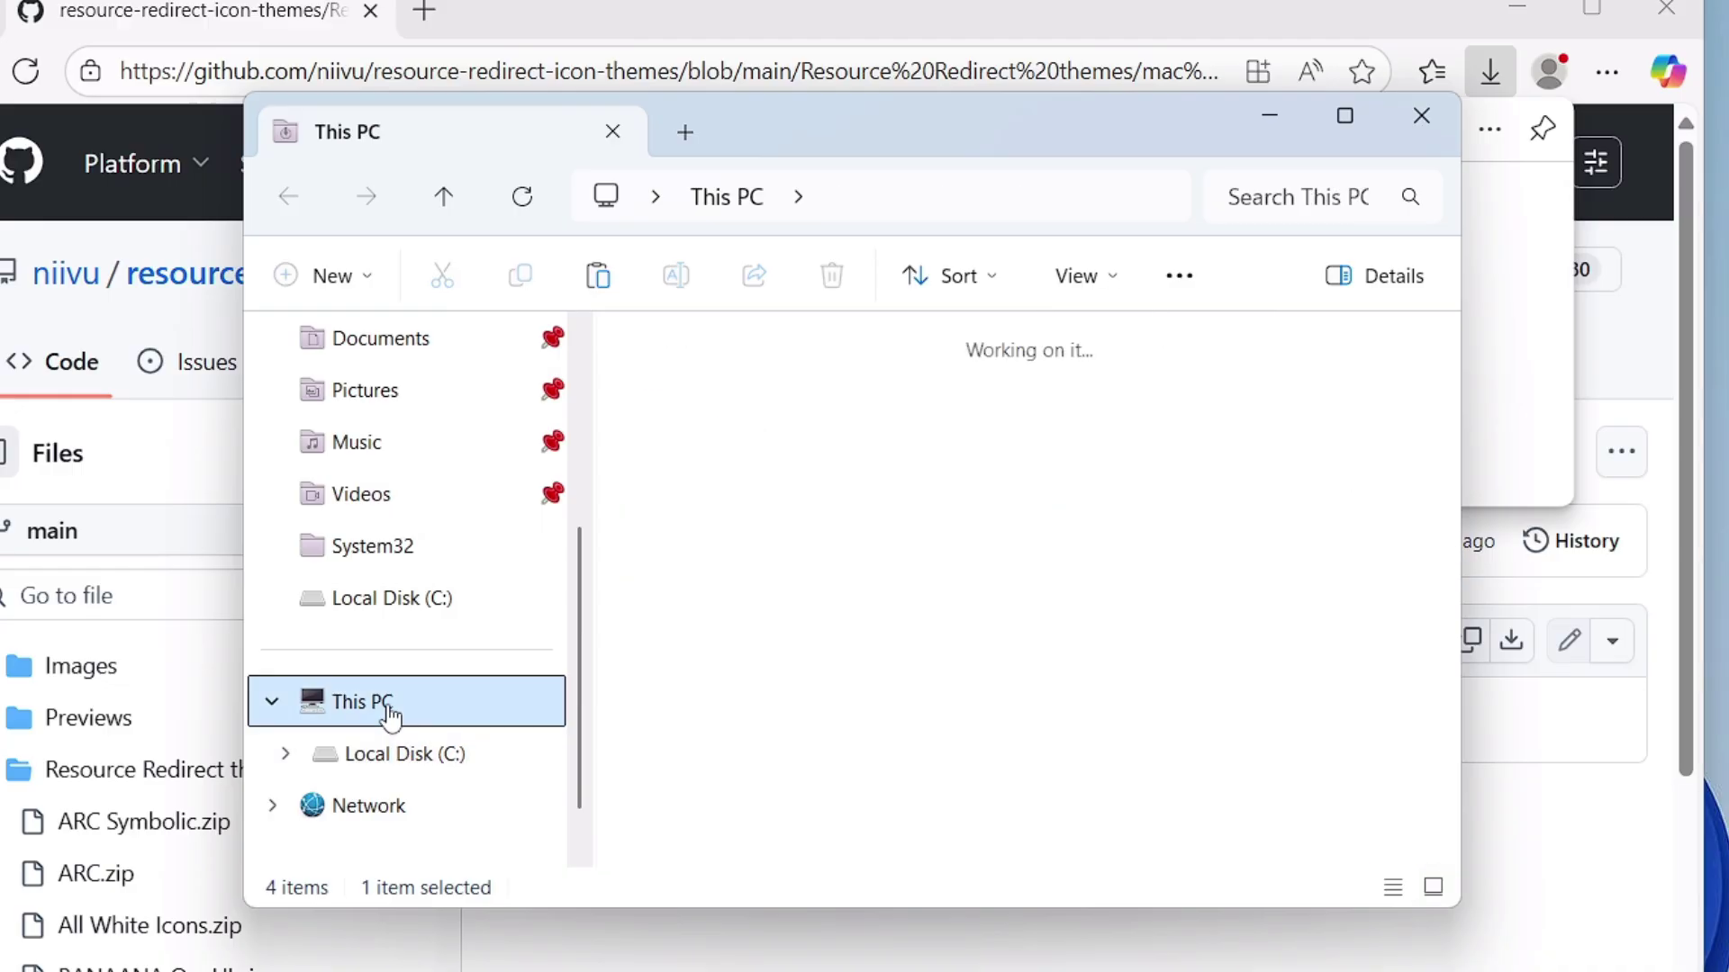
pyautogui.doubleClick(834, 430)
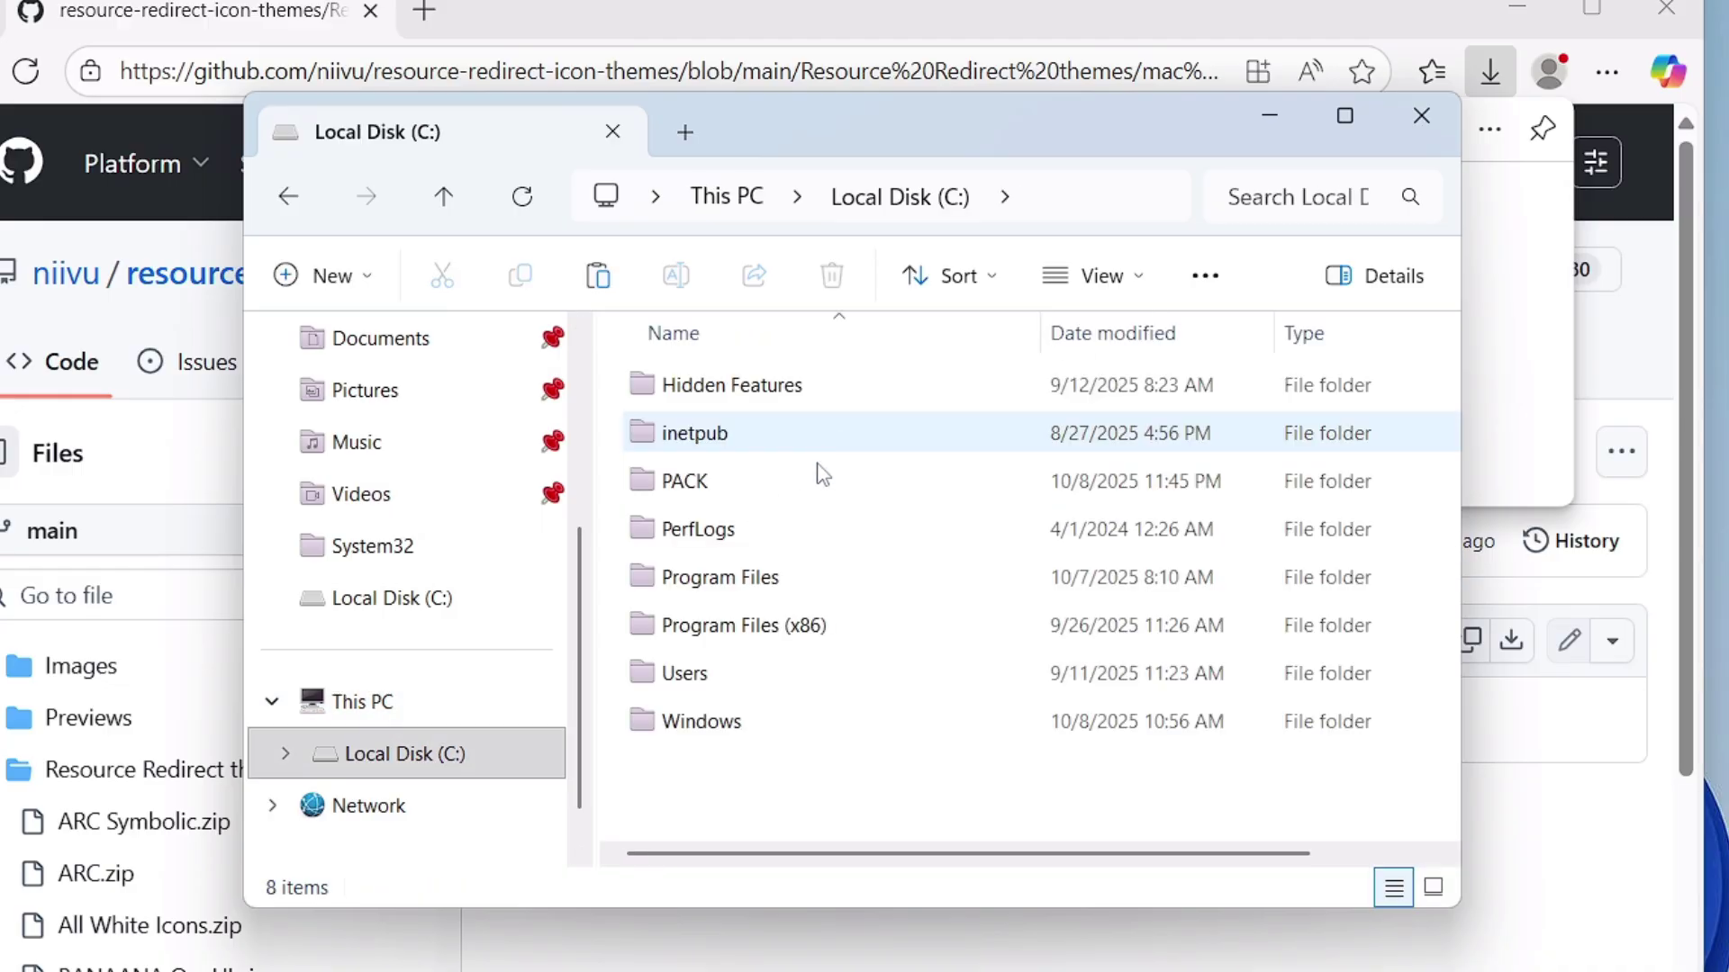
pyautogui.click(725, 486)
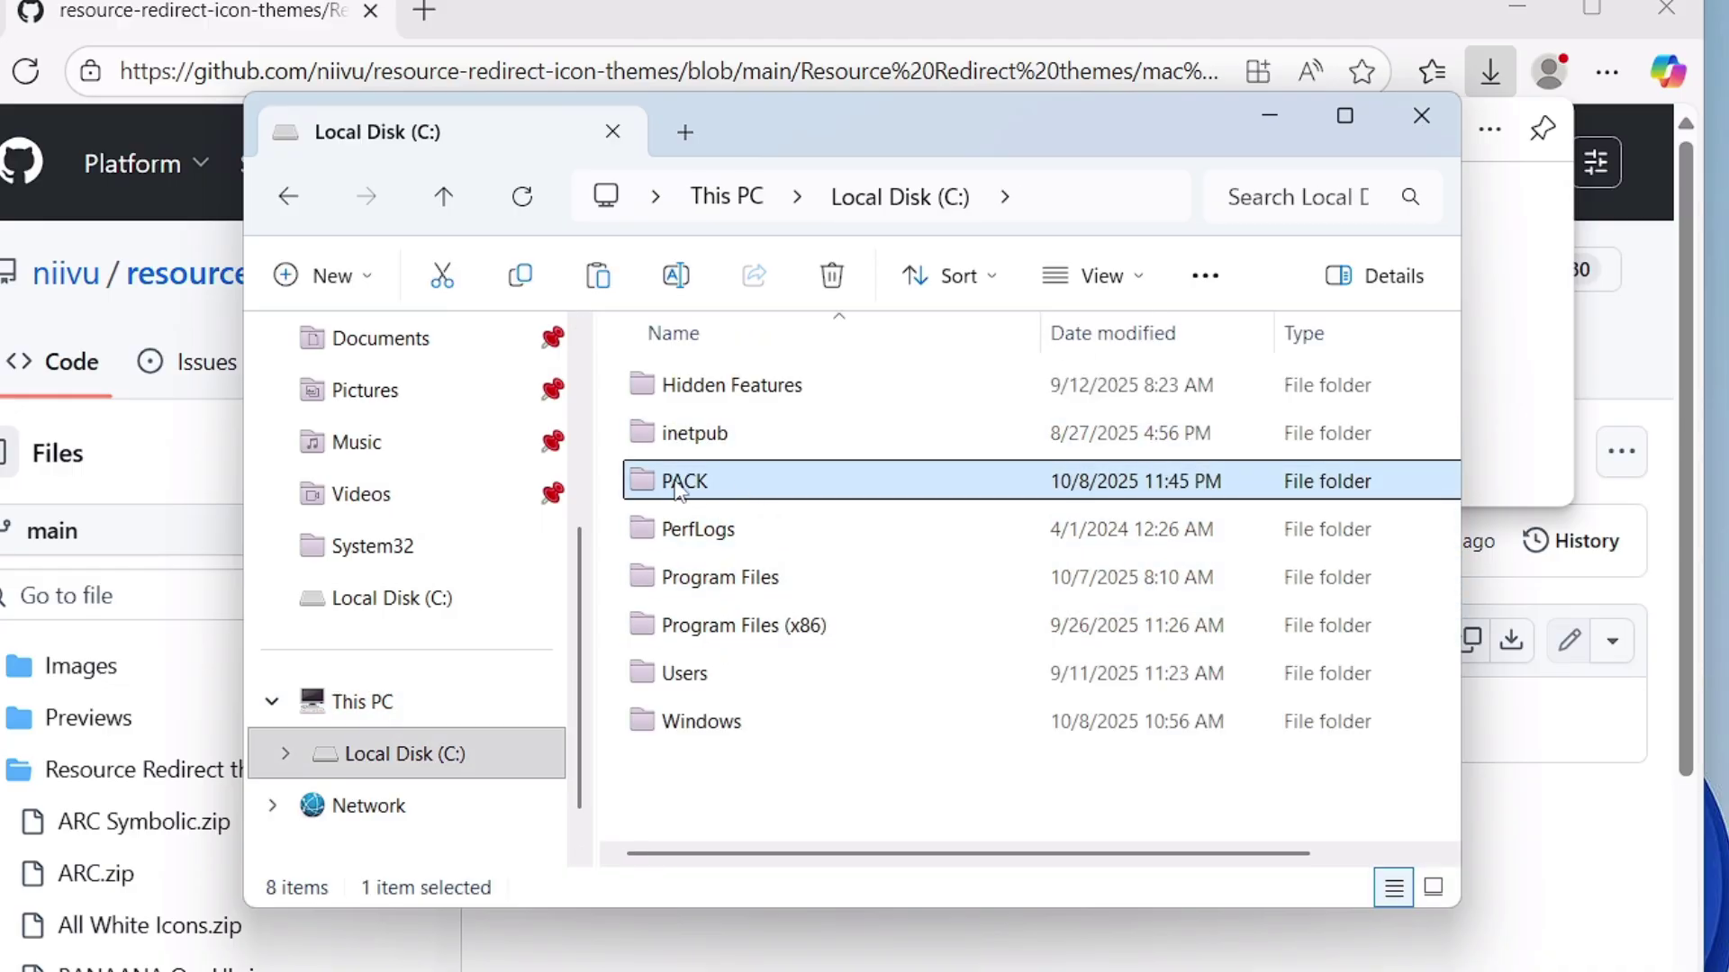
pyautogui.doubleClick(730, 482)
pyautogui.rightClick(720, 468)
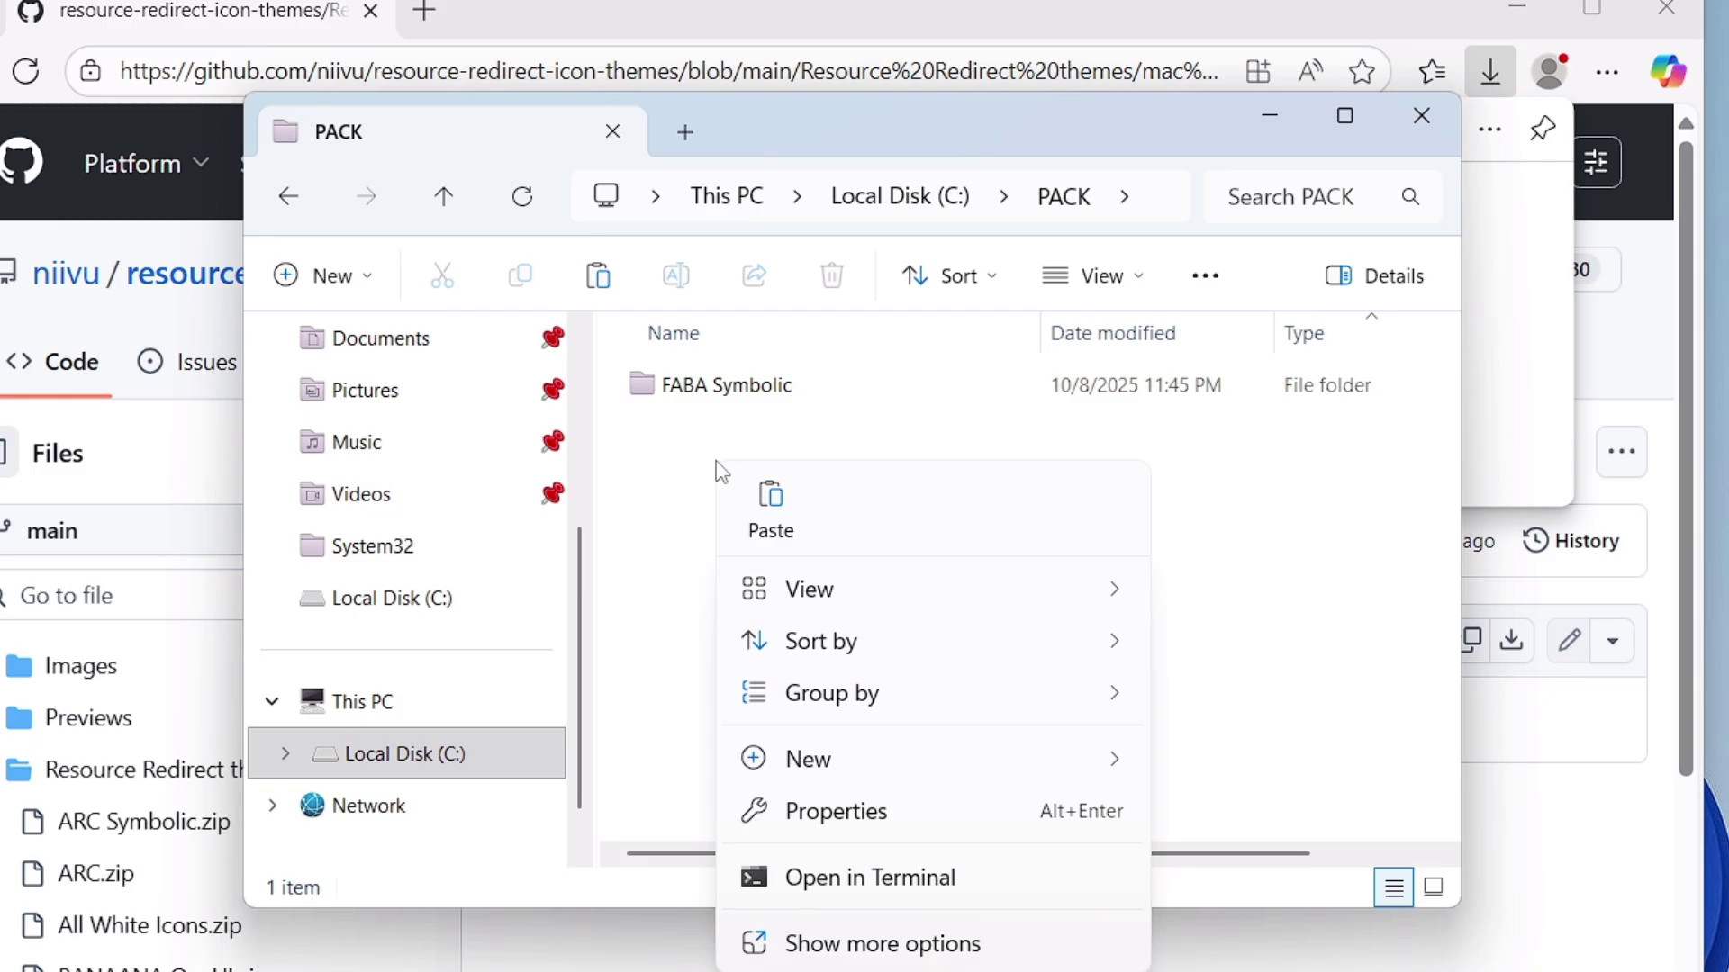
pyautogui.click(770, 512)
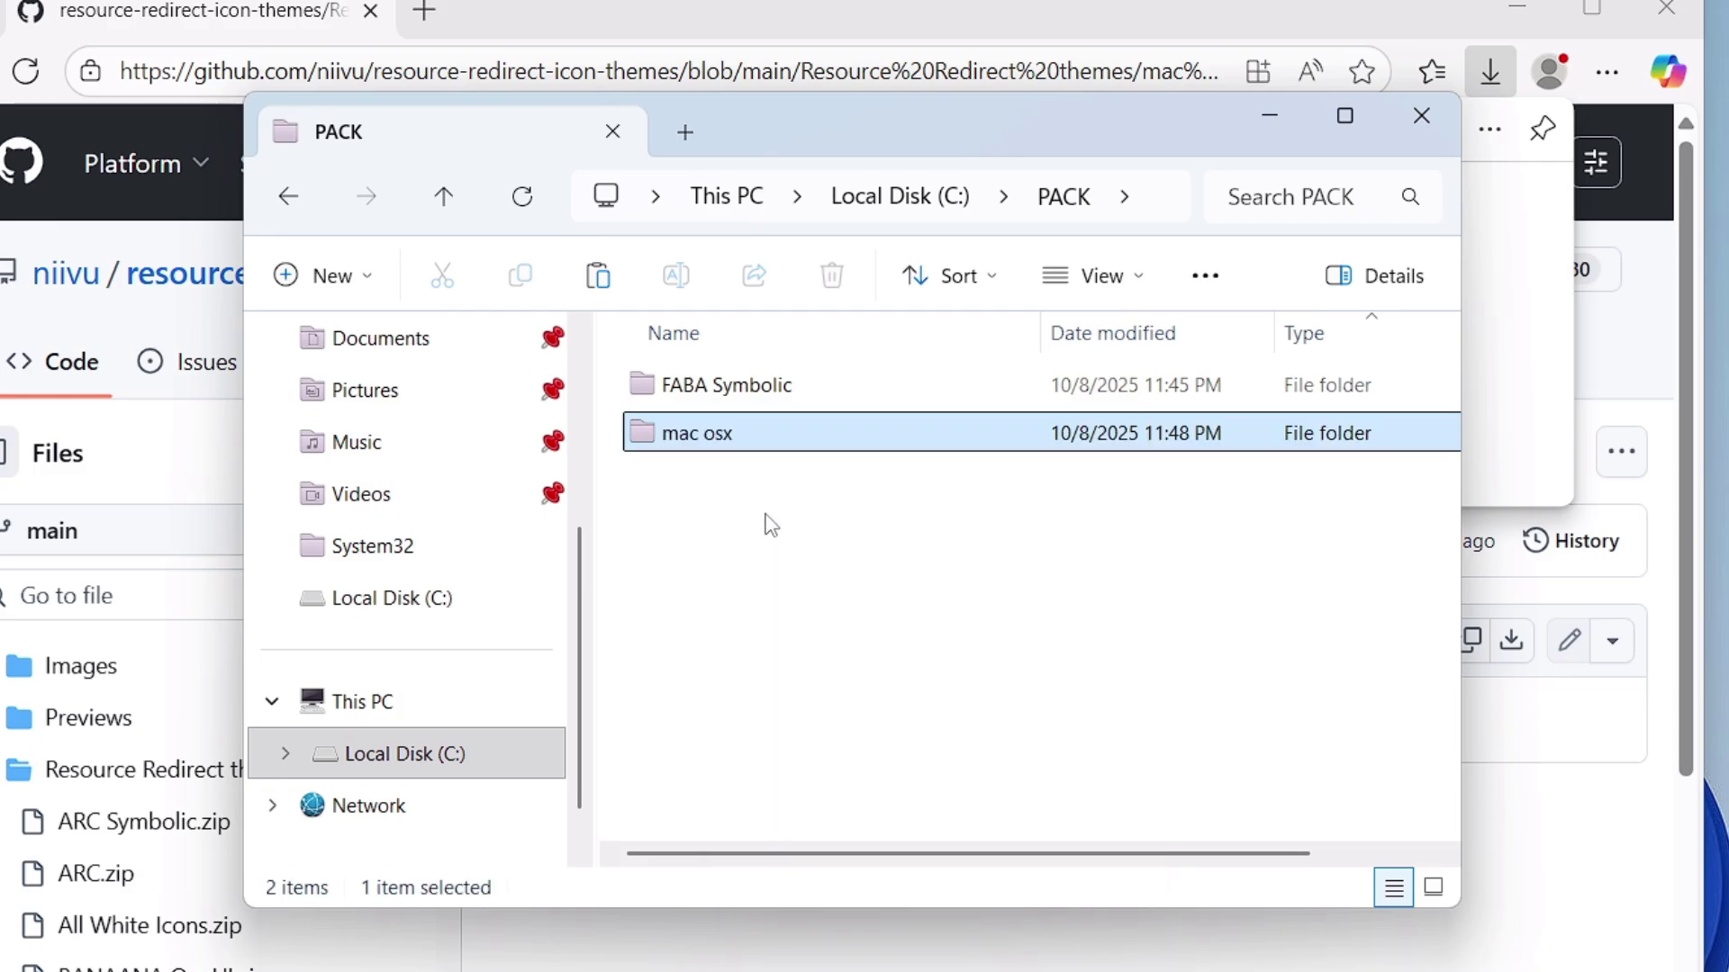
pyautogui.click(771, 525)
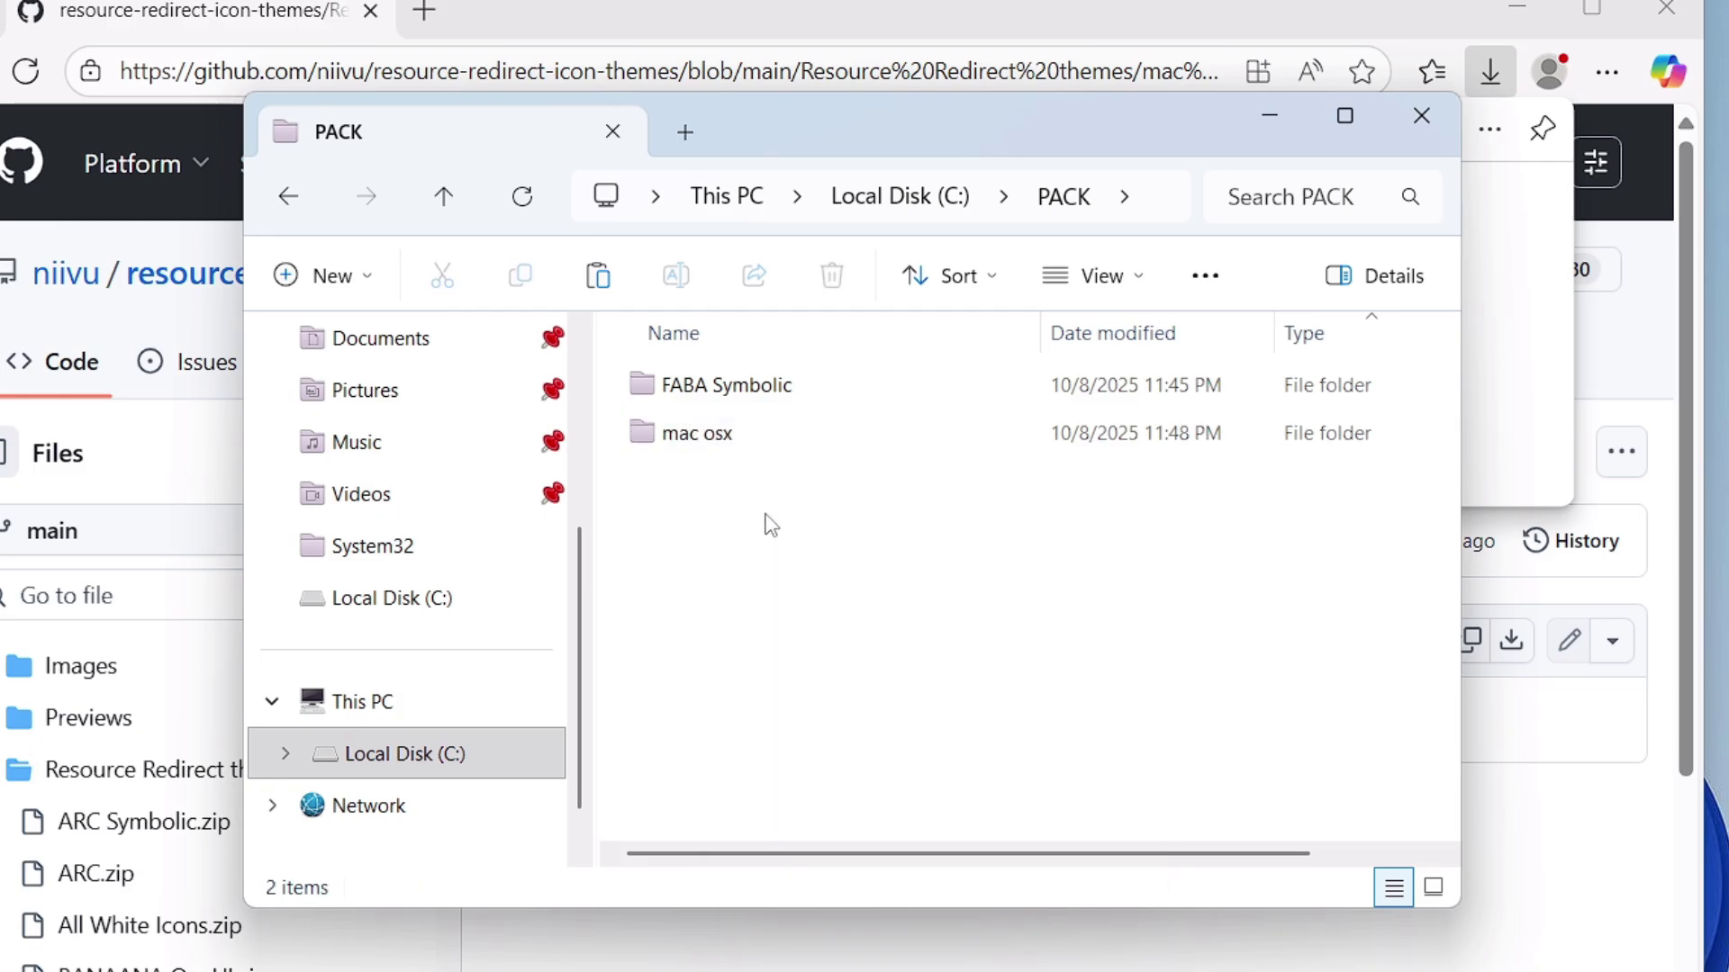
# - Open C:\PACK\mac osx\mac osx containing theme.ini and select its address path
pyautogui.doubleClick(761, 455)
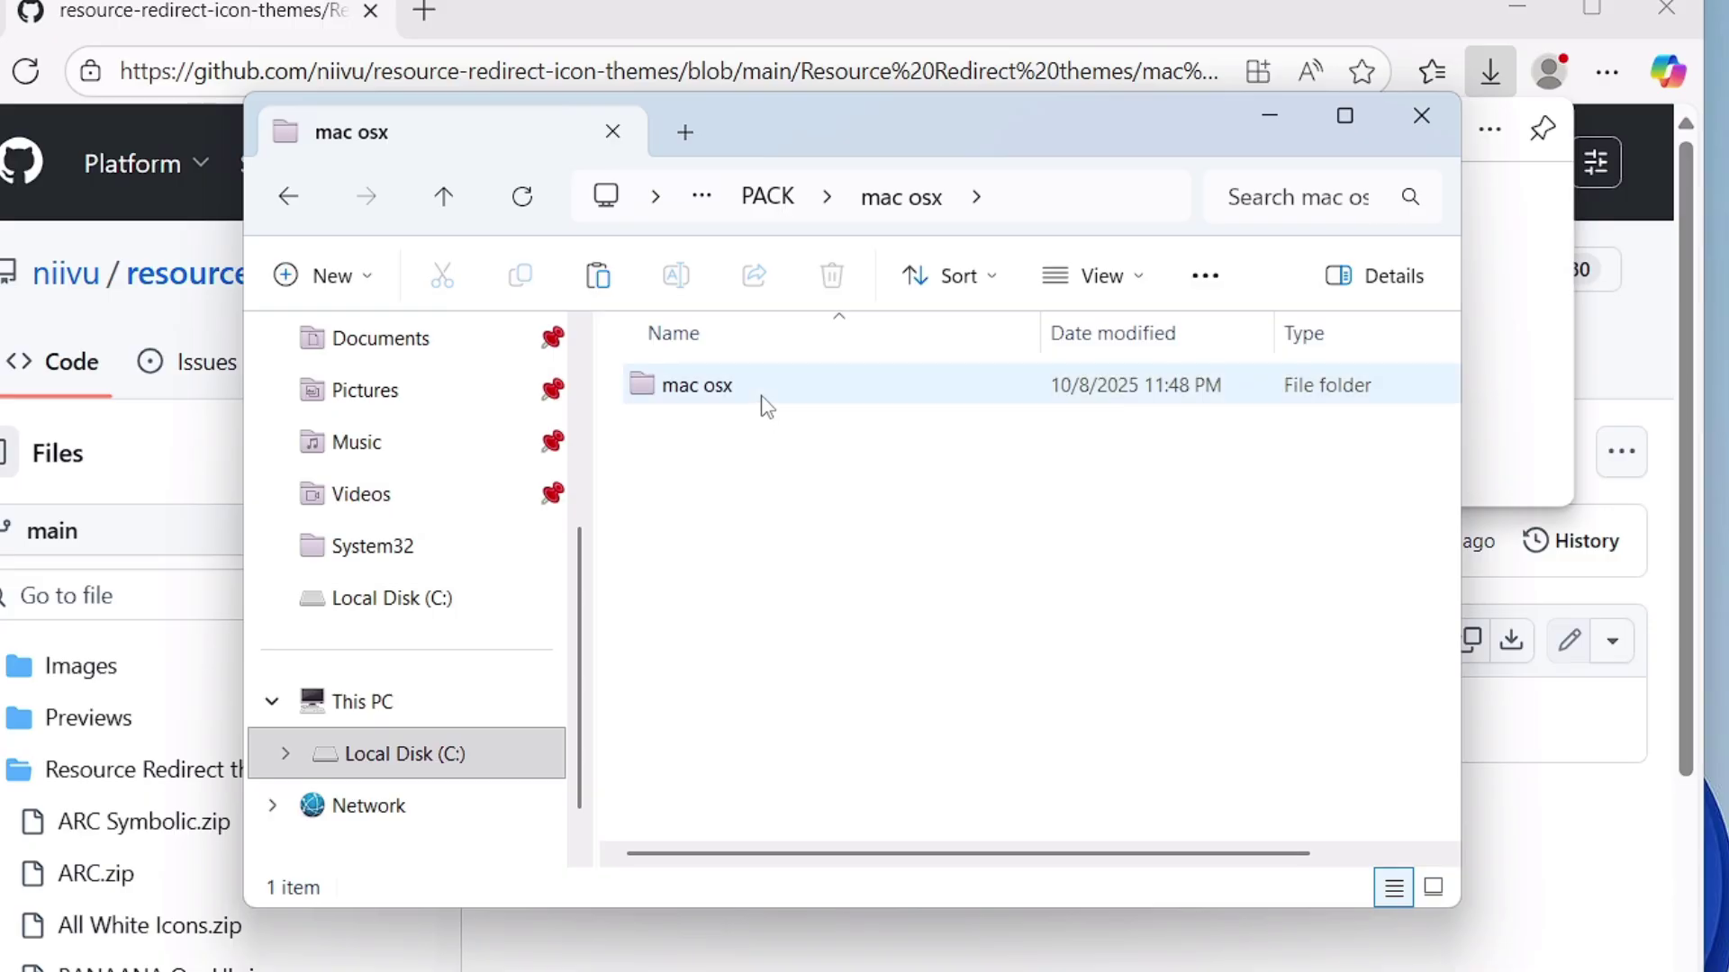
pyautogui.doubleClick(763, 403)
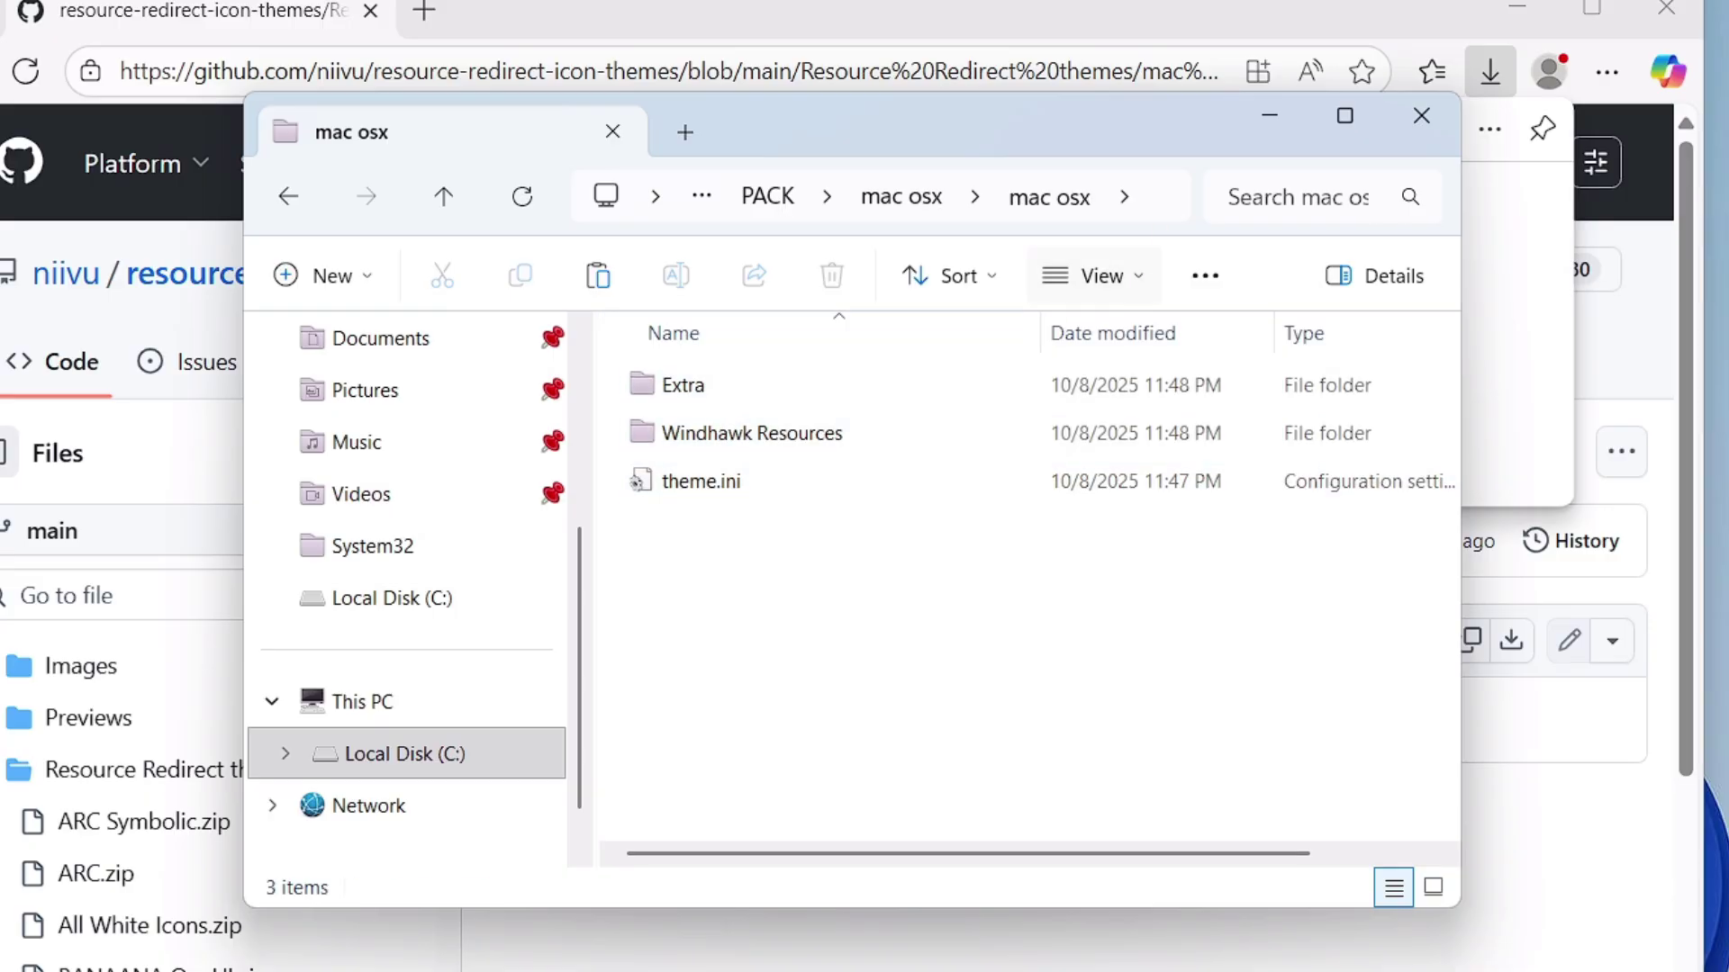
pyautogui.hotkey('ctrl', 'l')
pyautogui.hotkey('ctrl', 'c')
# - Replace the Resource Redirect theme path with C:\PACK\mac osx\mac osx and save settings
pyautogui.rightClick(810, 199)
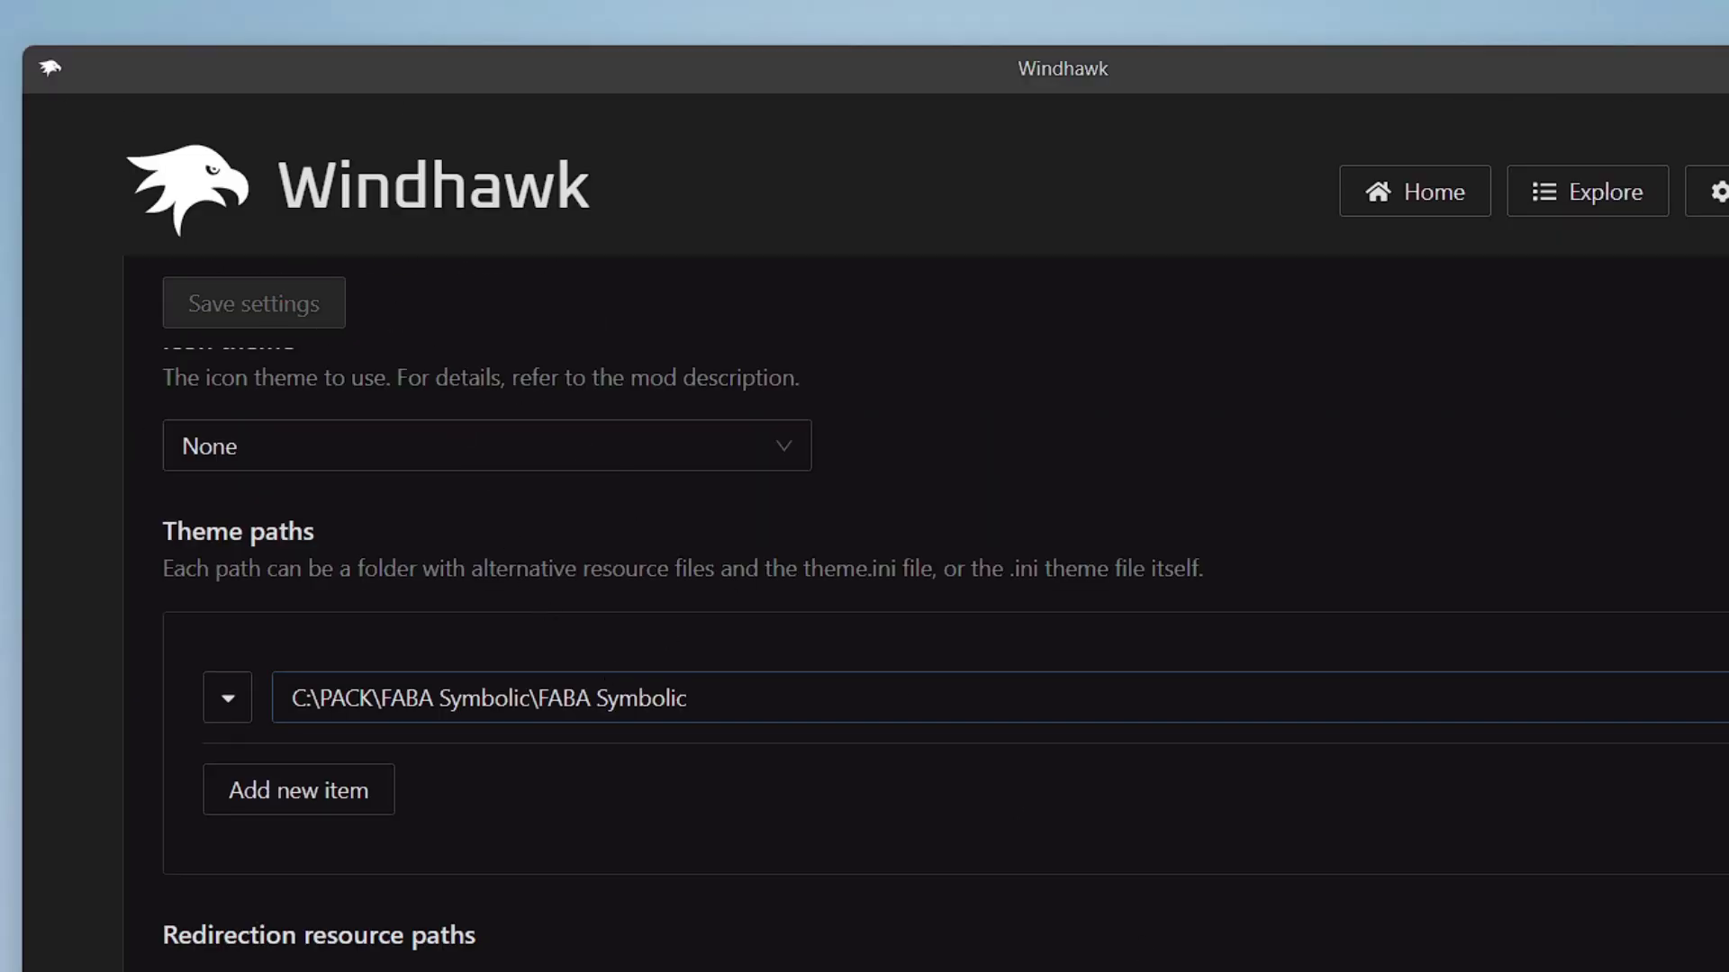
pyautogui.moveTo(689, 699); pyautogui.dragTo(254, 718)
pyautogui.hotkey('ctrl', 'v')
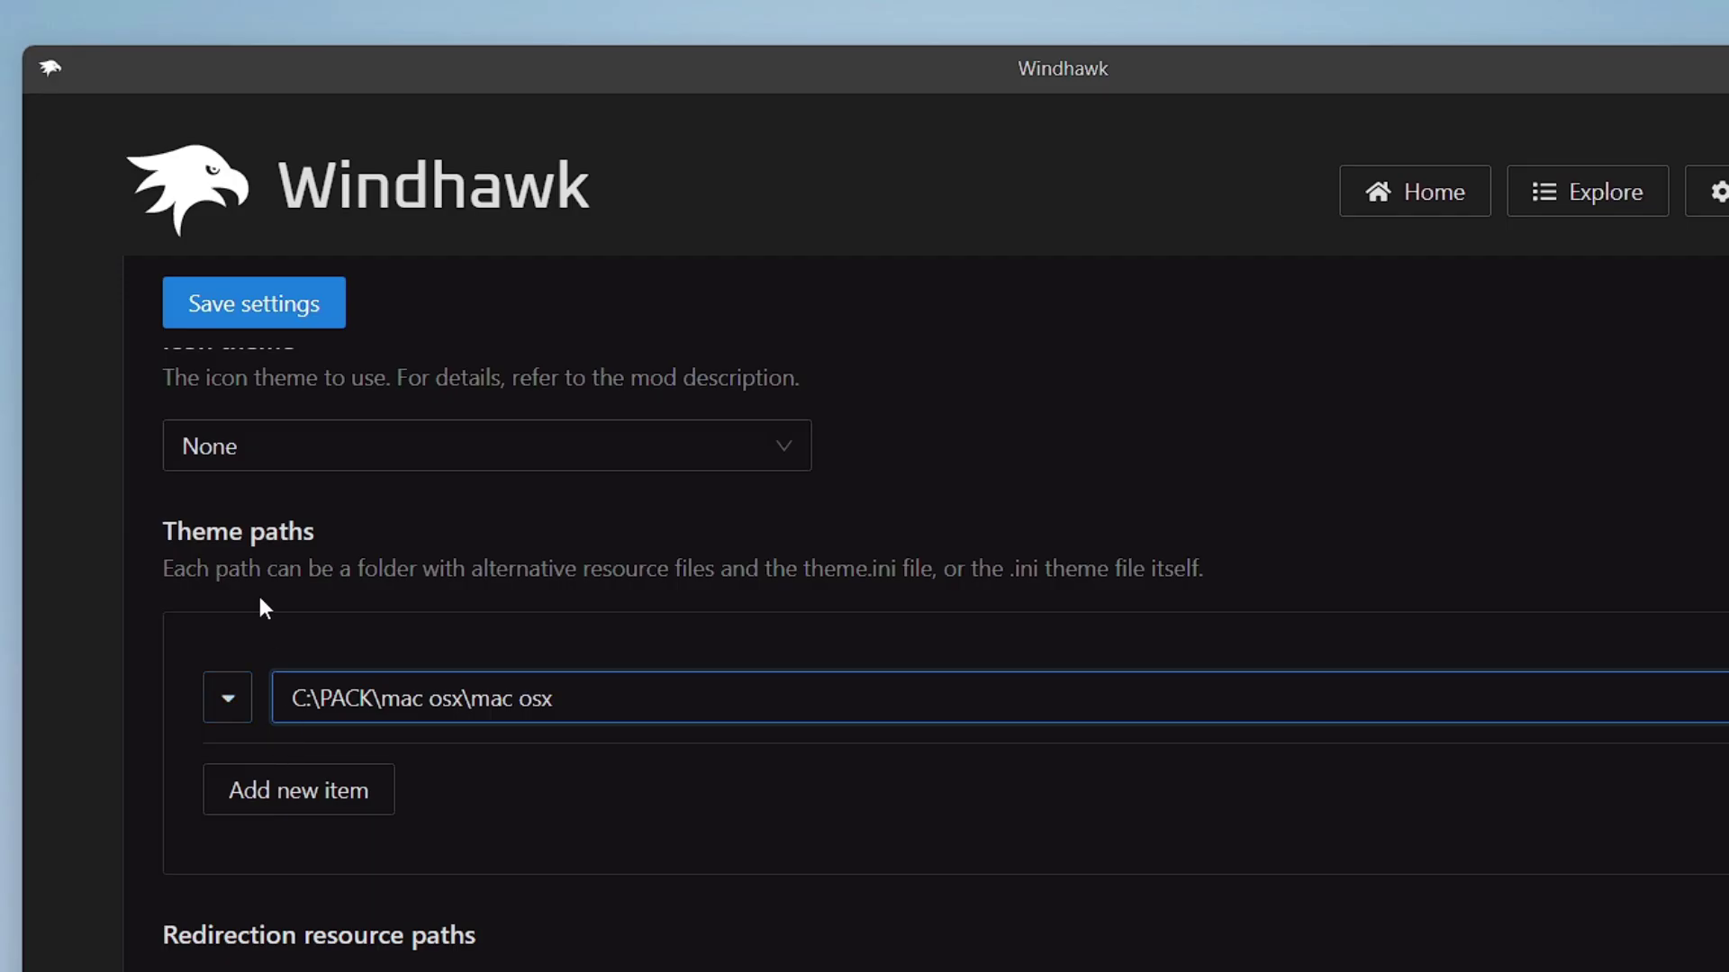
pyautogui.click(253, 307)
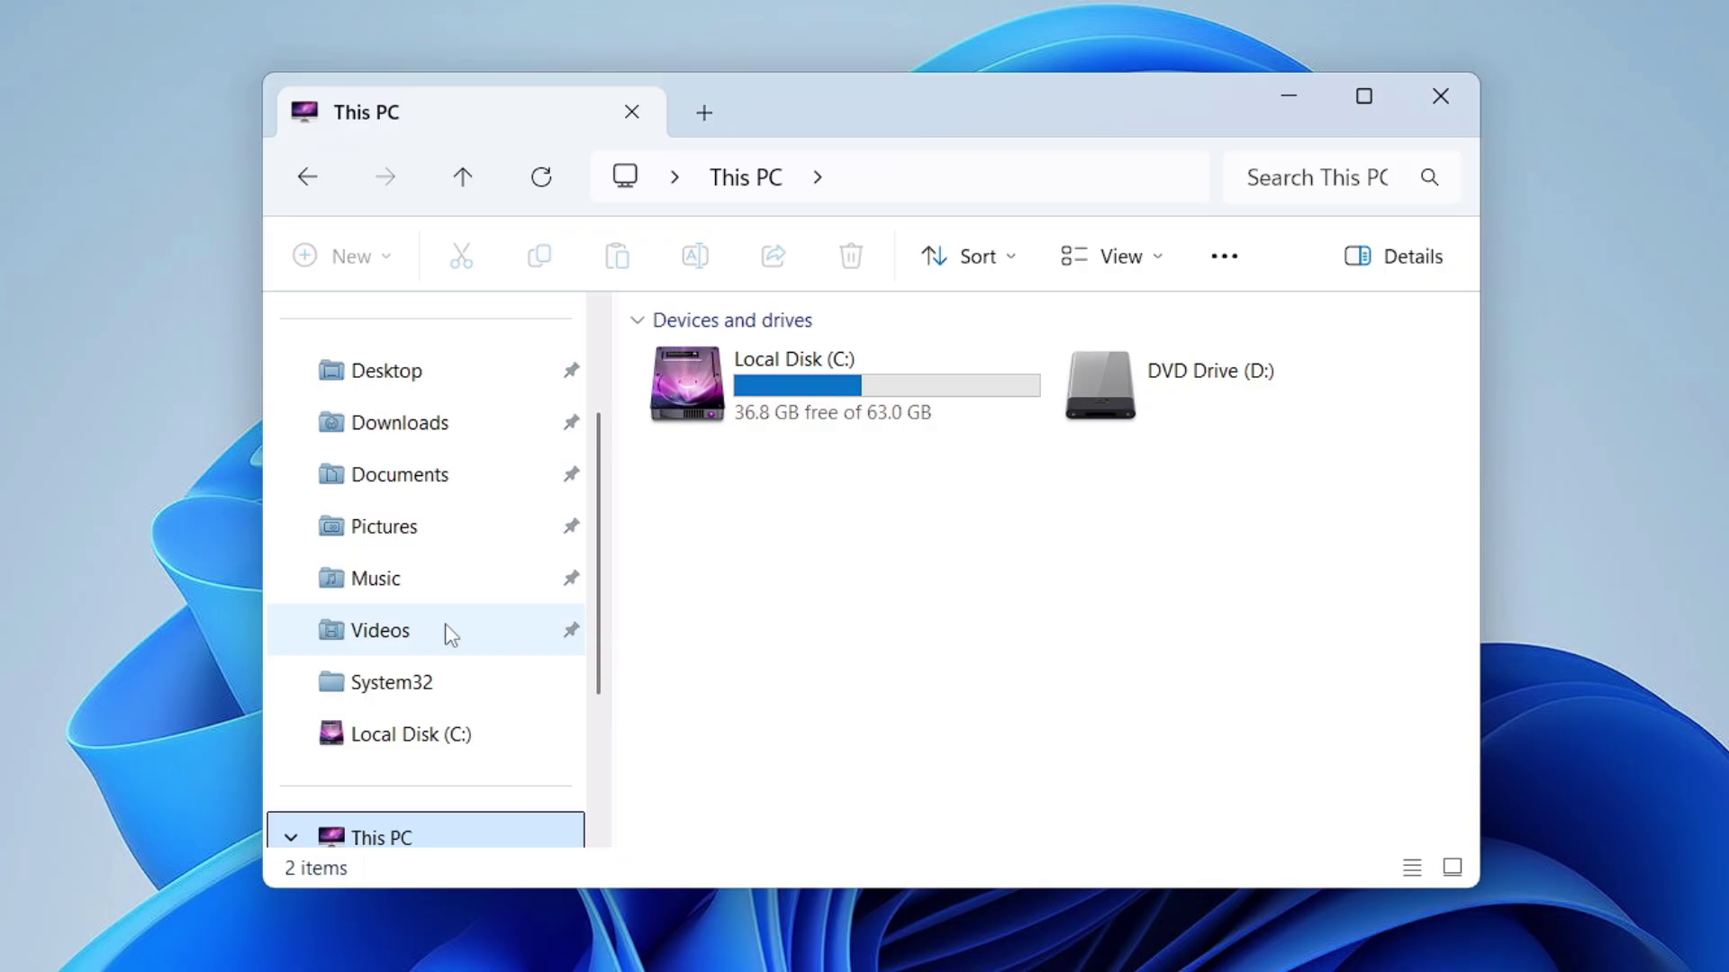
# - Scroll This PC to inspect the macOS-style drive and folder icons
pyautogui.scroll(2, 444, 630)
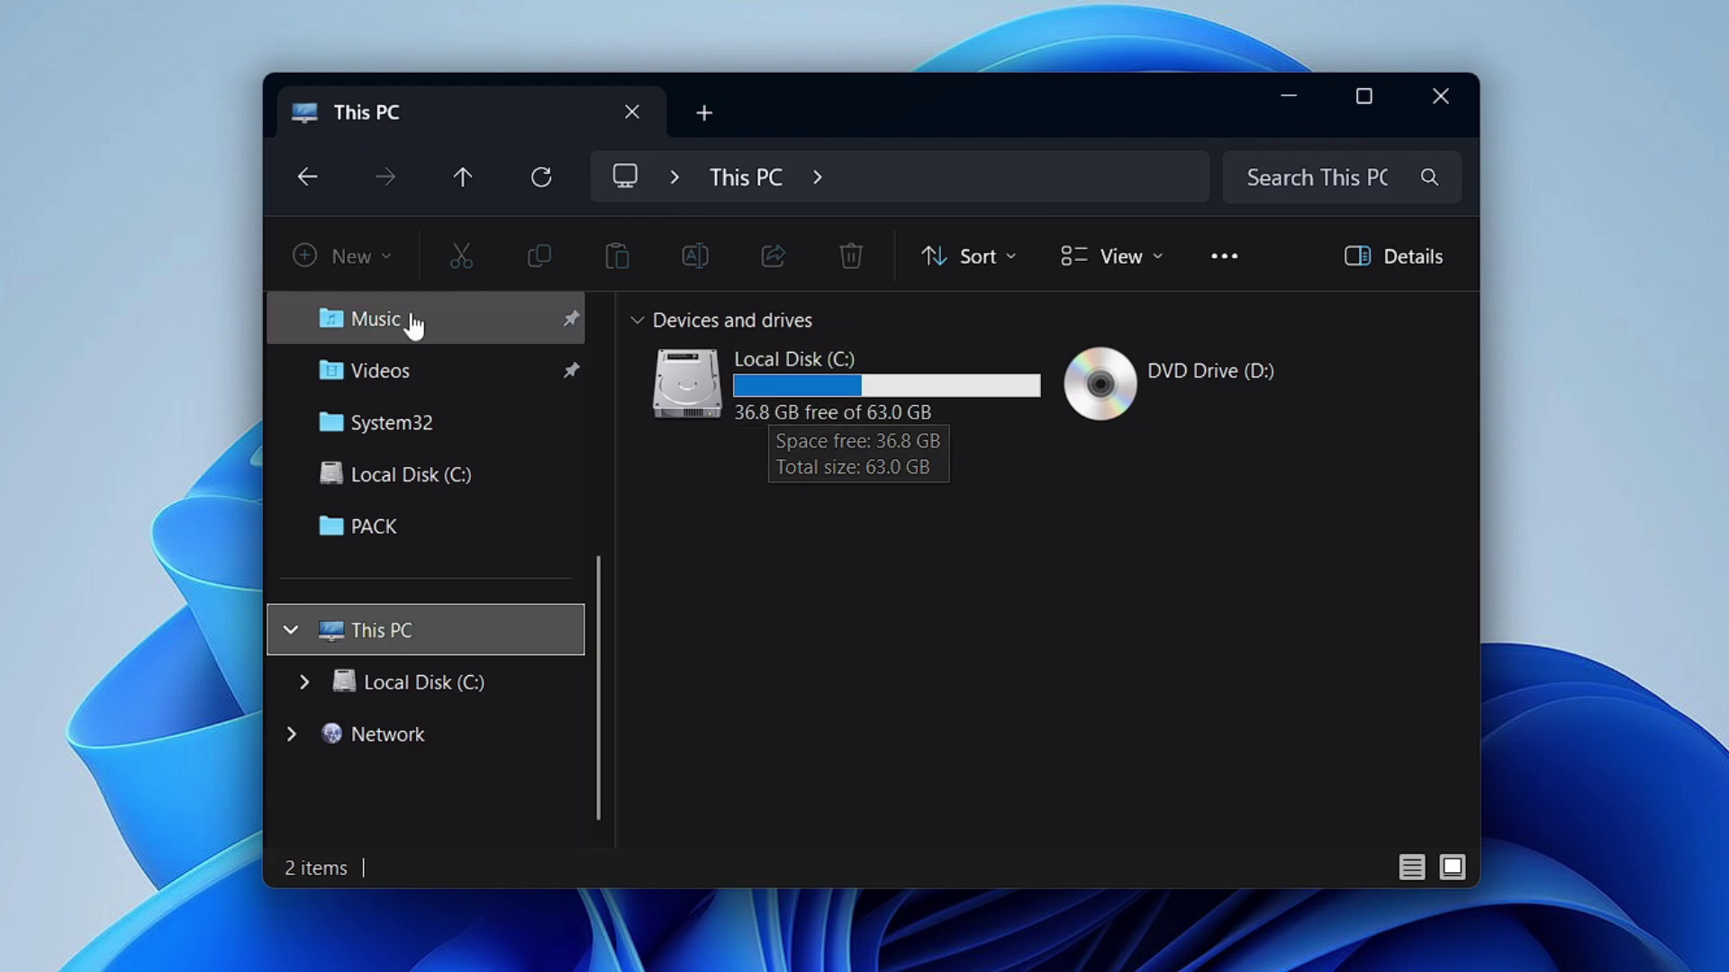
# - Scroll the navigation pane to the top to view the restyled folder icons
pyautogui.scroll(3, 383, 360)
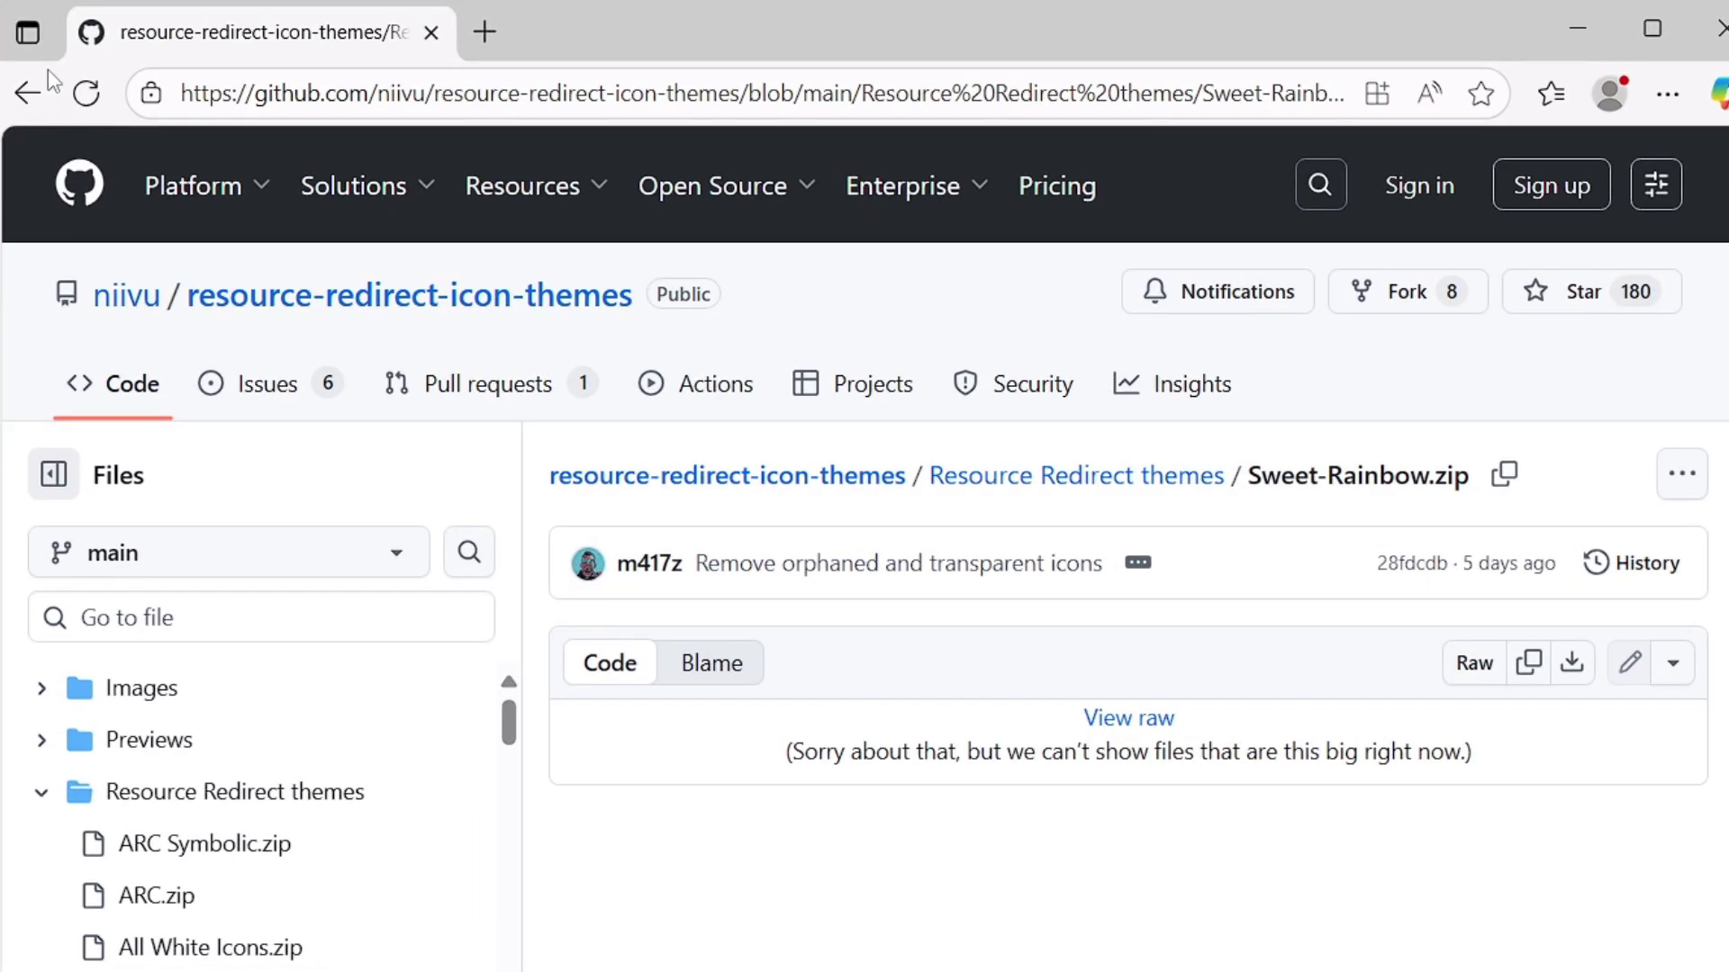
# - Go back to the README and scroll past Sweet Rainbow to Converting 7TSP Themes
pyautogui.click(36, 106)
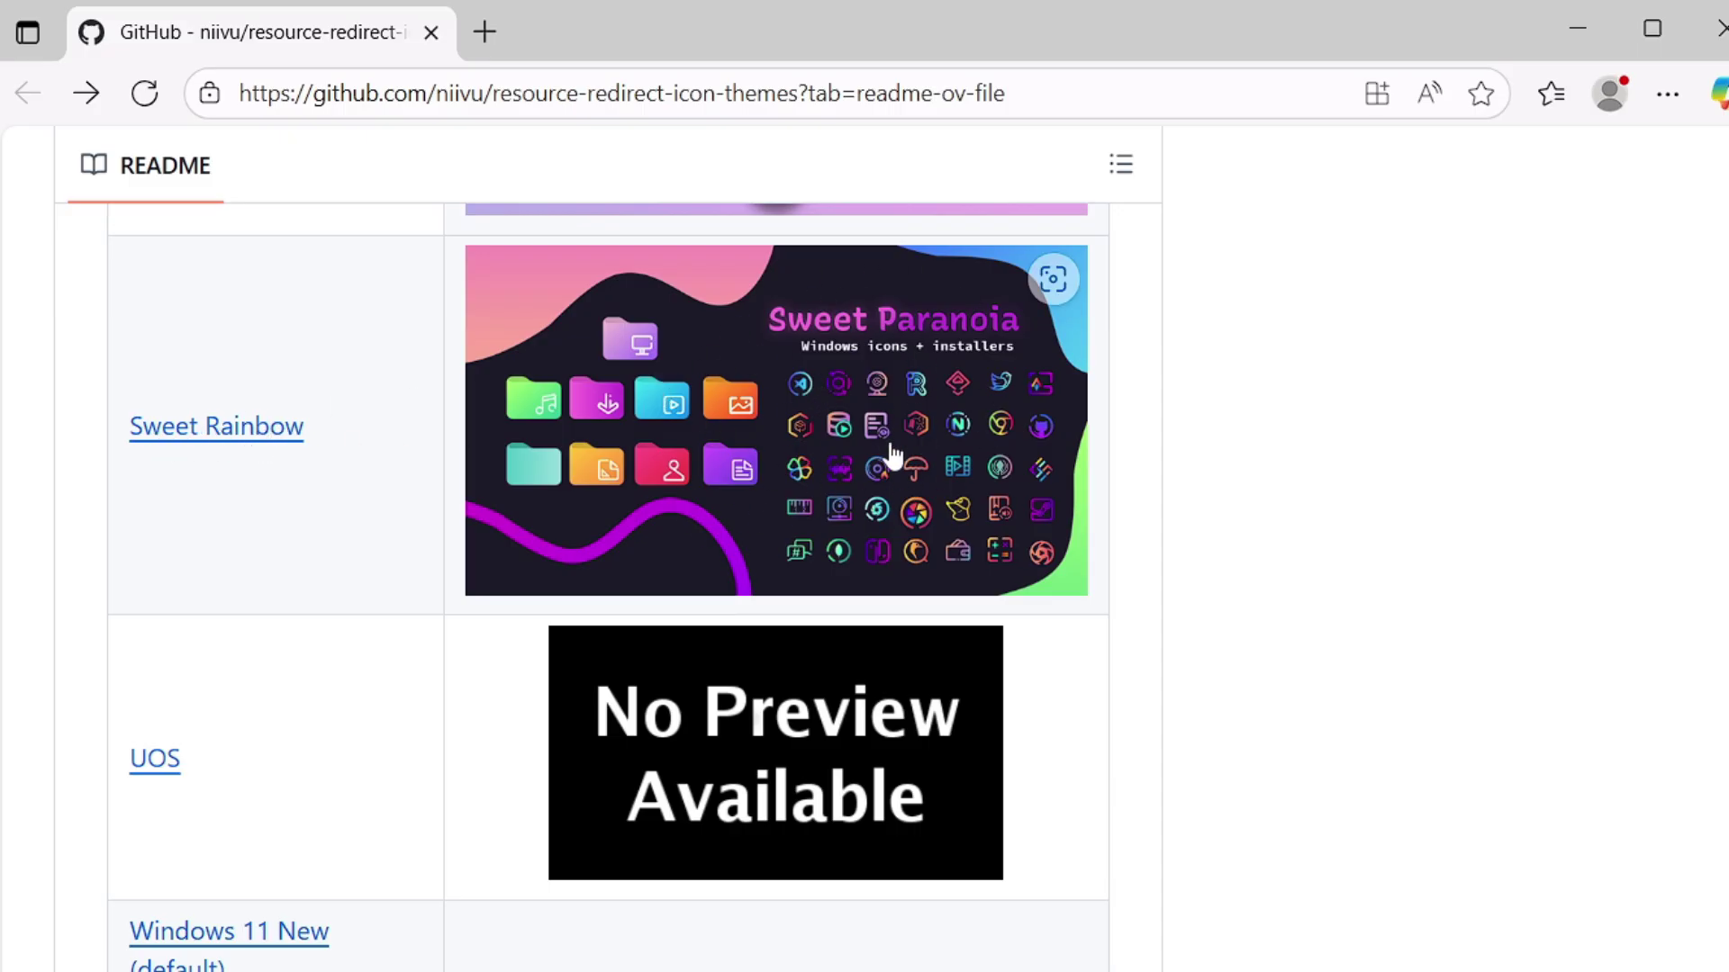
pyautogui.scroll(-6, 845, 444)
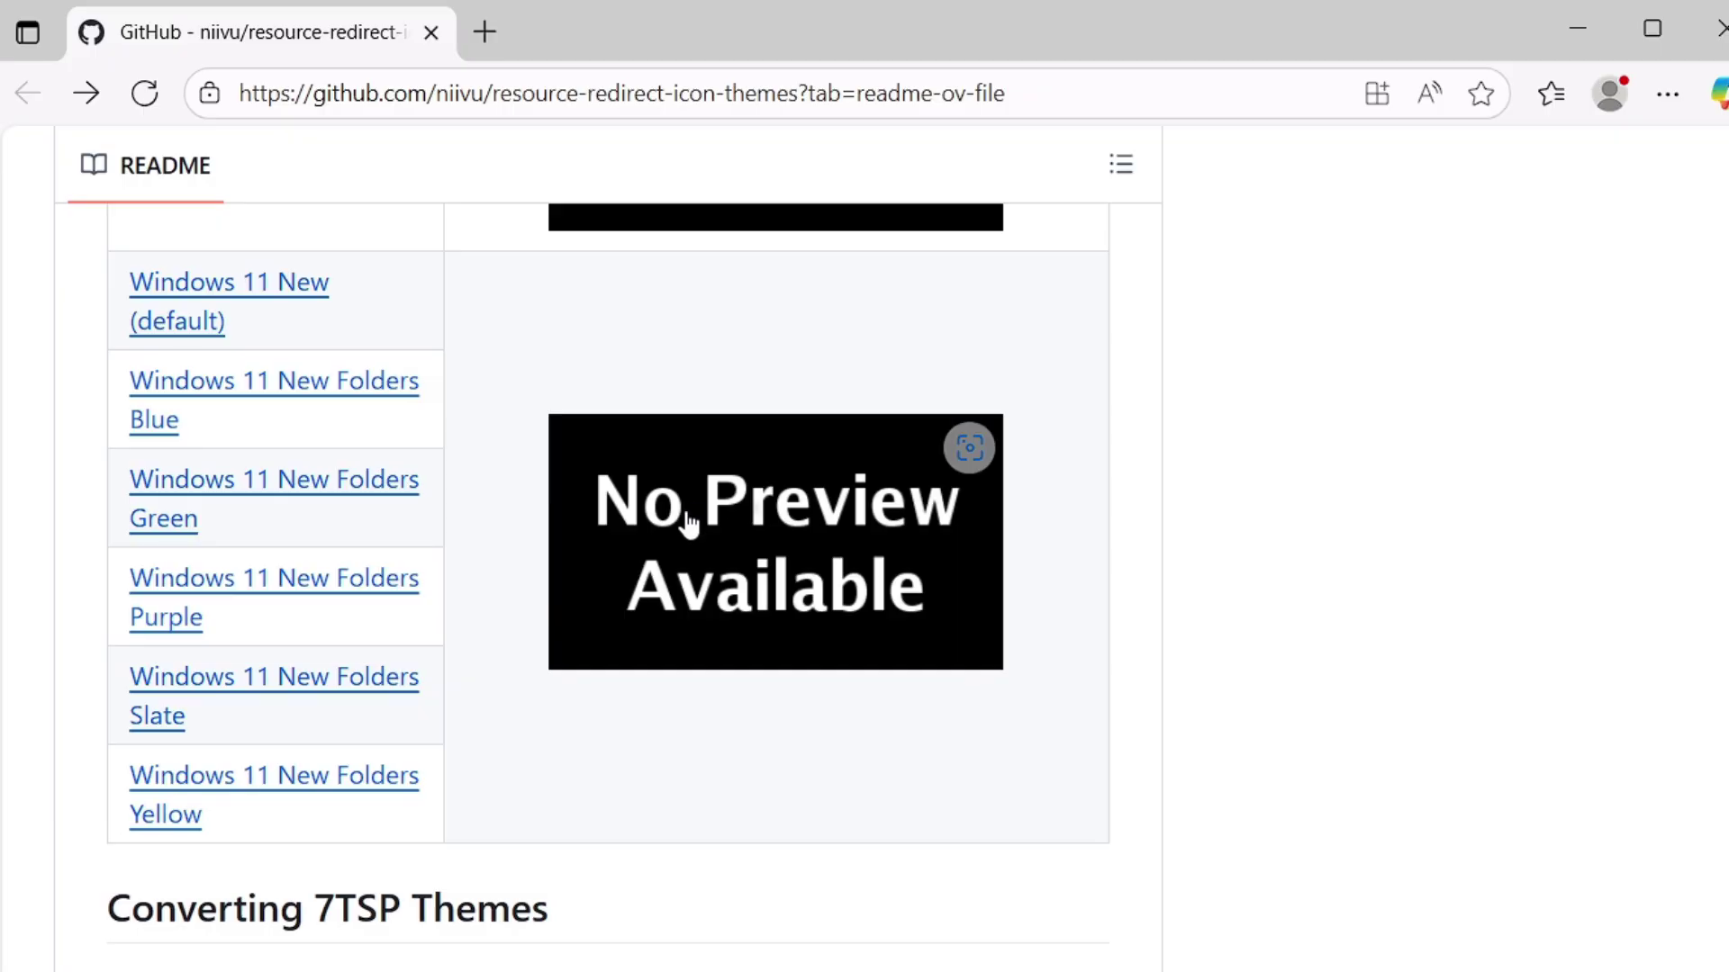
pyautogui.scroll(-7, 684, 558)
pyautogui.scroll(3, 660, 636)
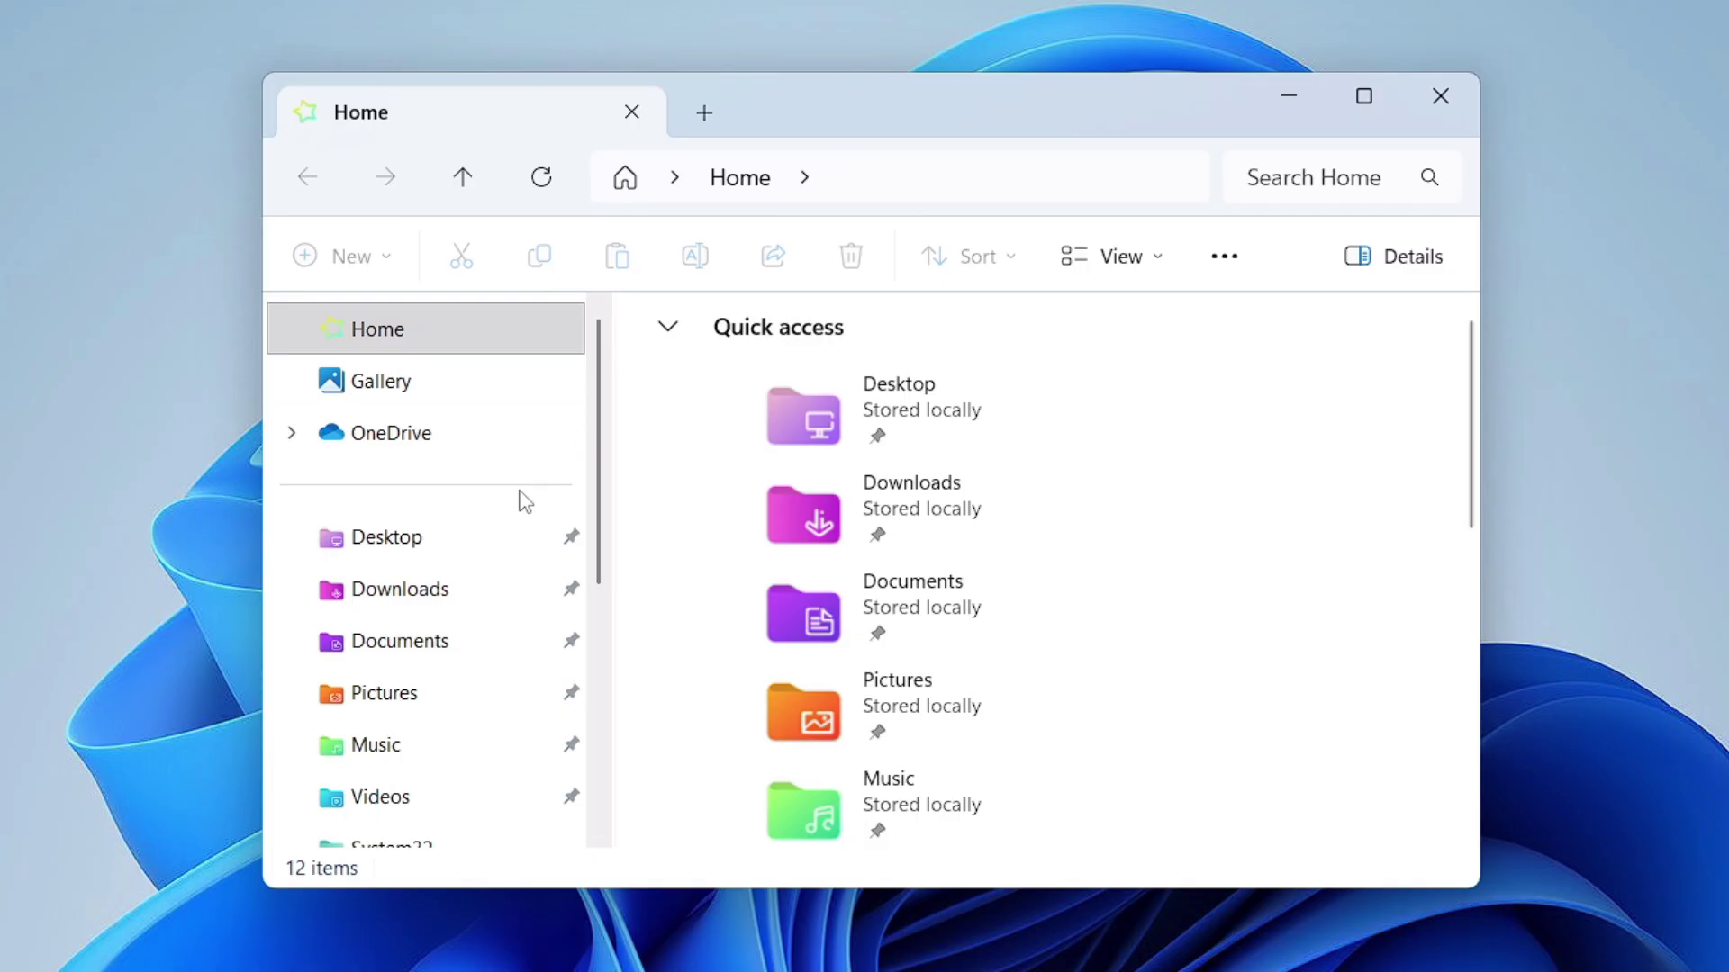
pyautogui.scroll(-8, 1038, 606)
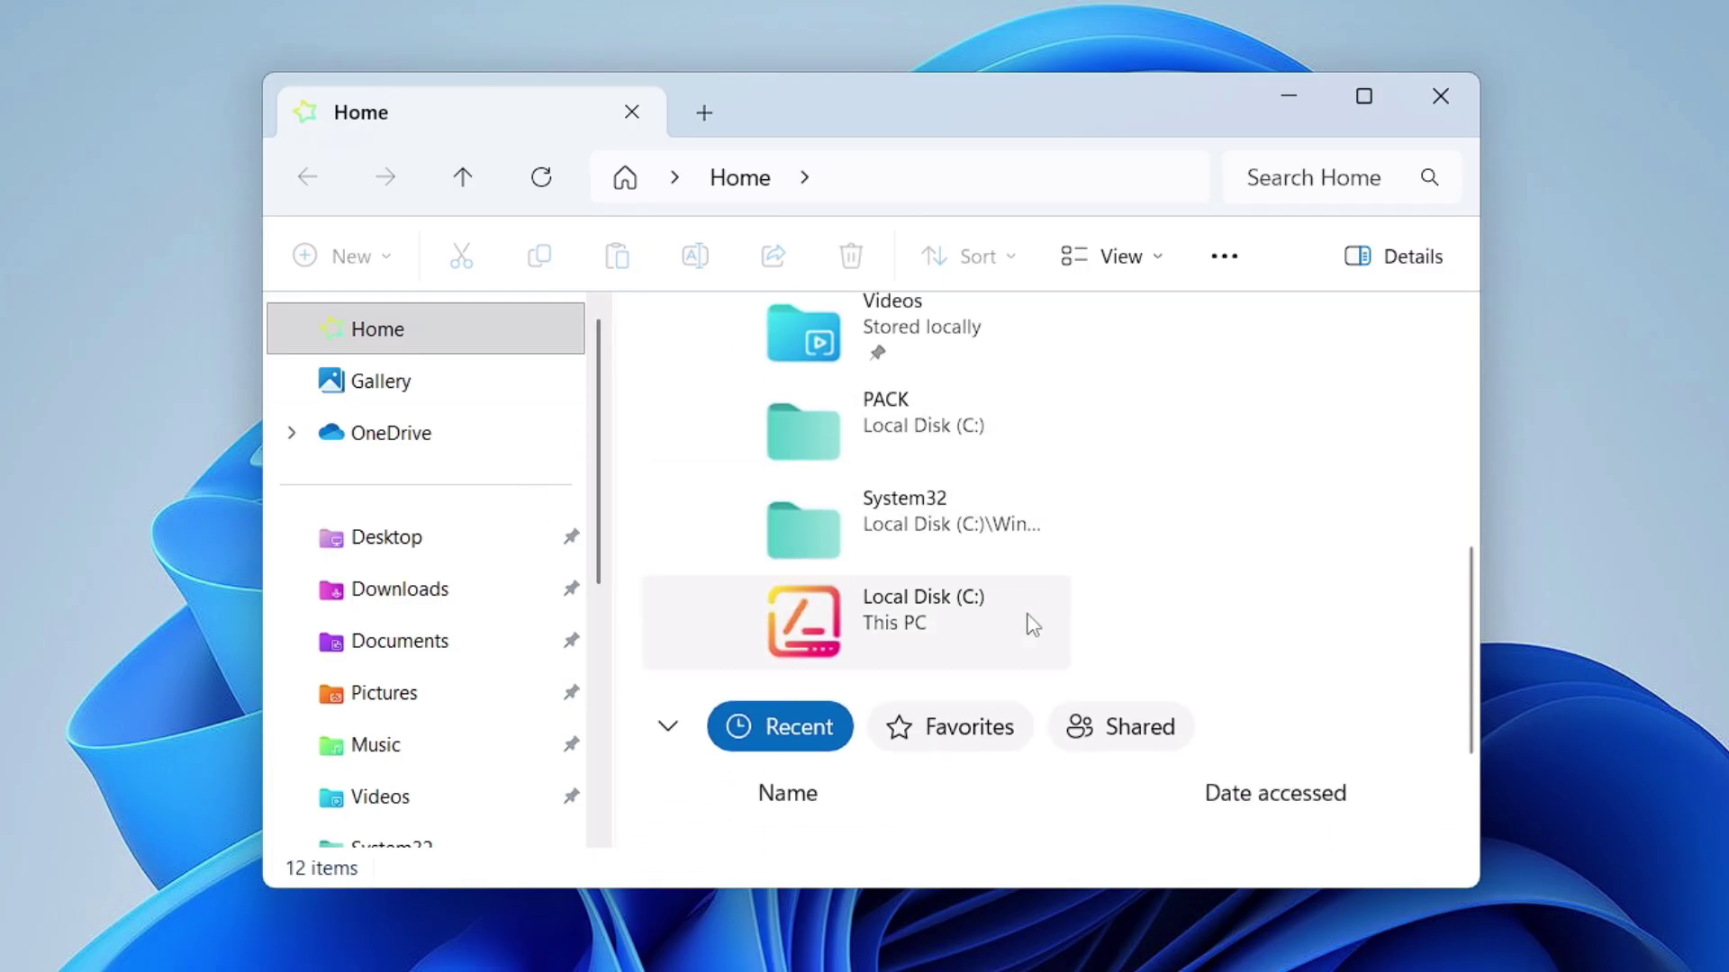
pyautogui.scroll(5, 1026, 630)
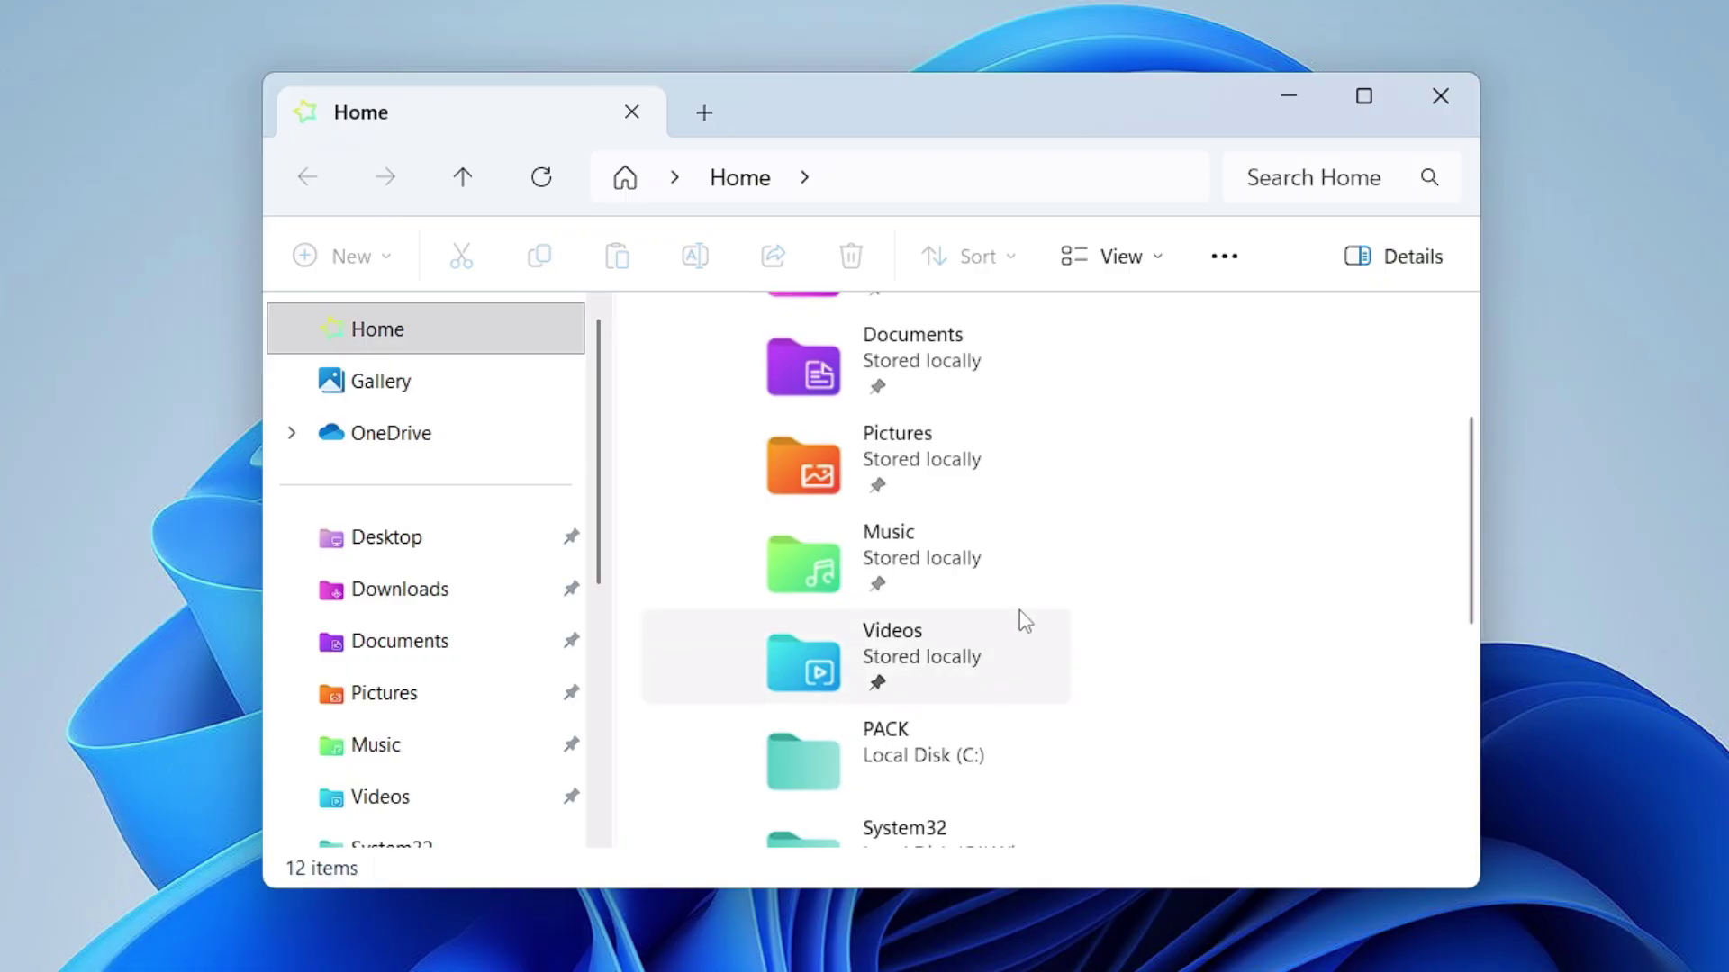
pyautogui.scroll(-4, 468, 572)
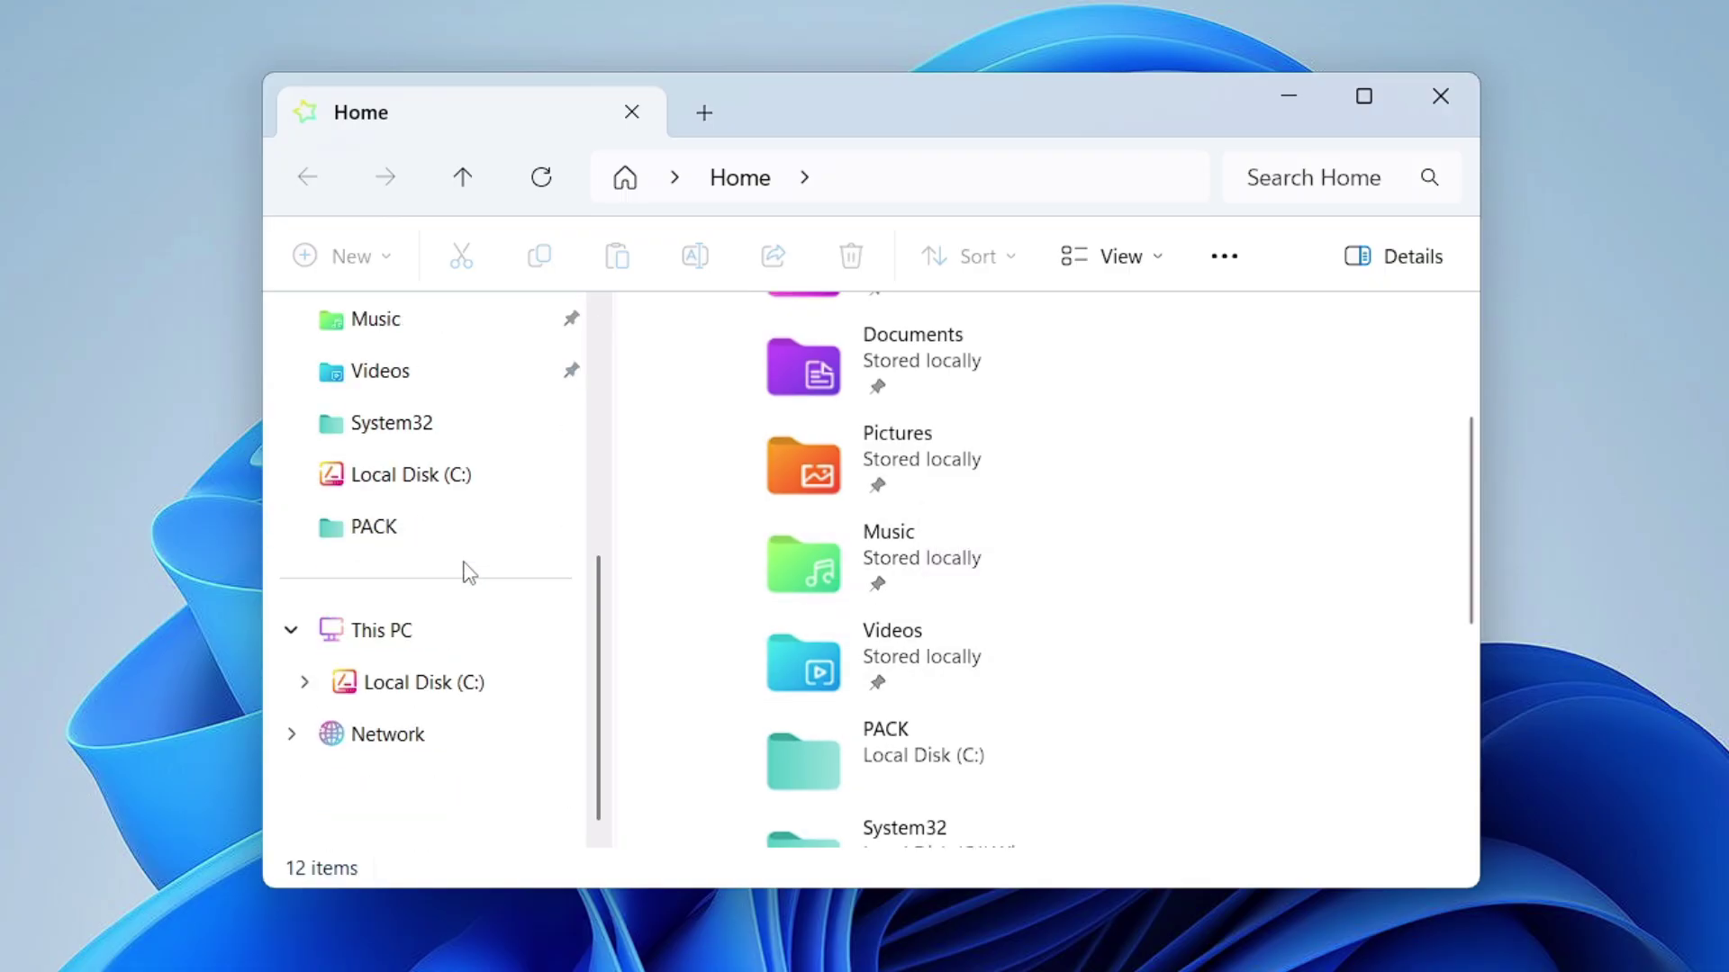
pyautogui.scroll(2, 469, 573)
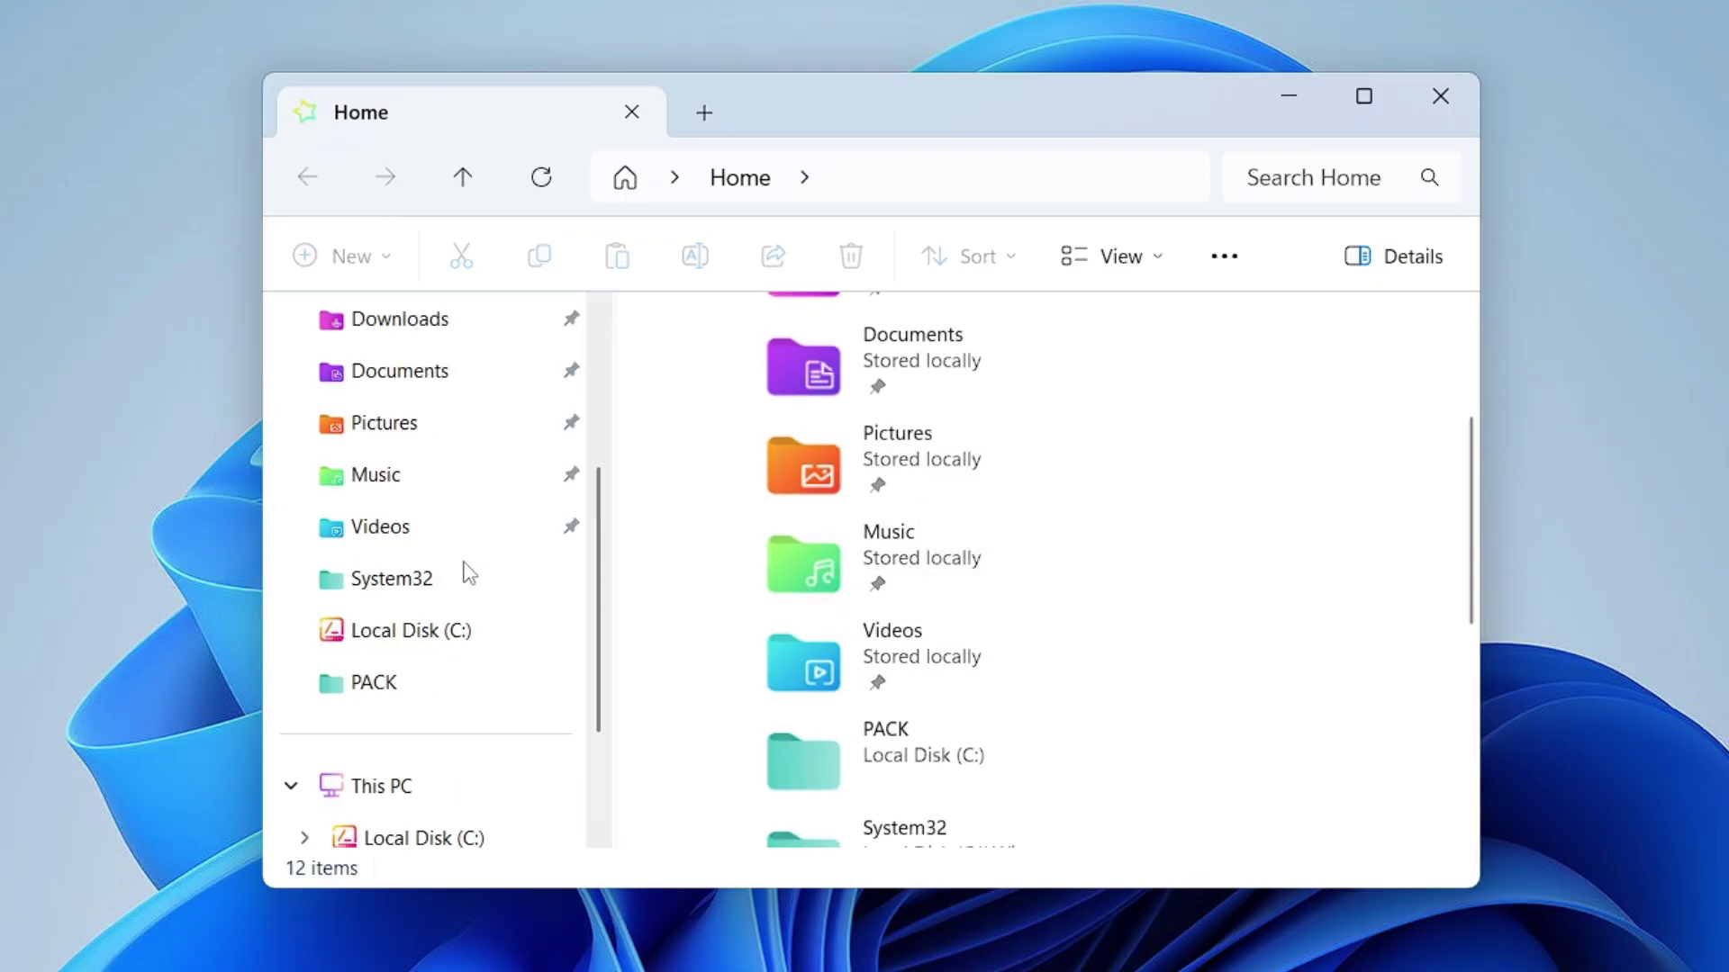
pyautogui.scroll(-2, 468, 574)
pyautogui.click(382, 631)
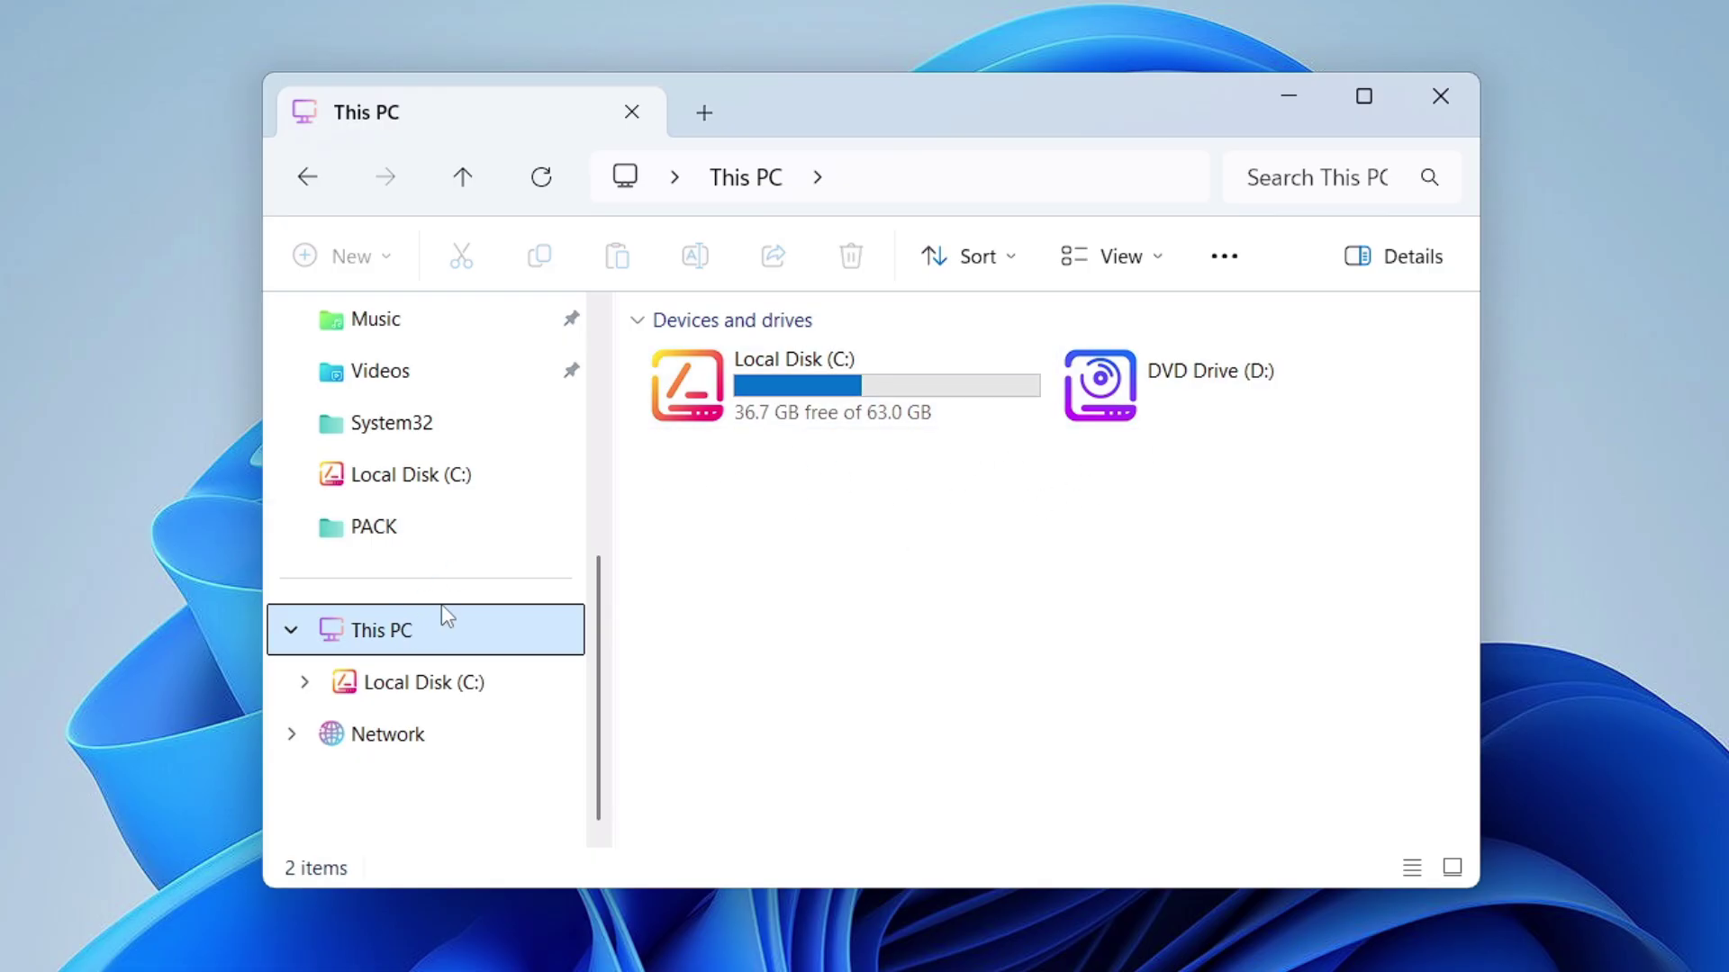
pyautogui.scroll(5, 441, 613)
pyautogui.hotkey('alt', 'Home')
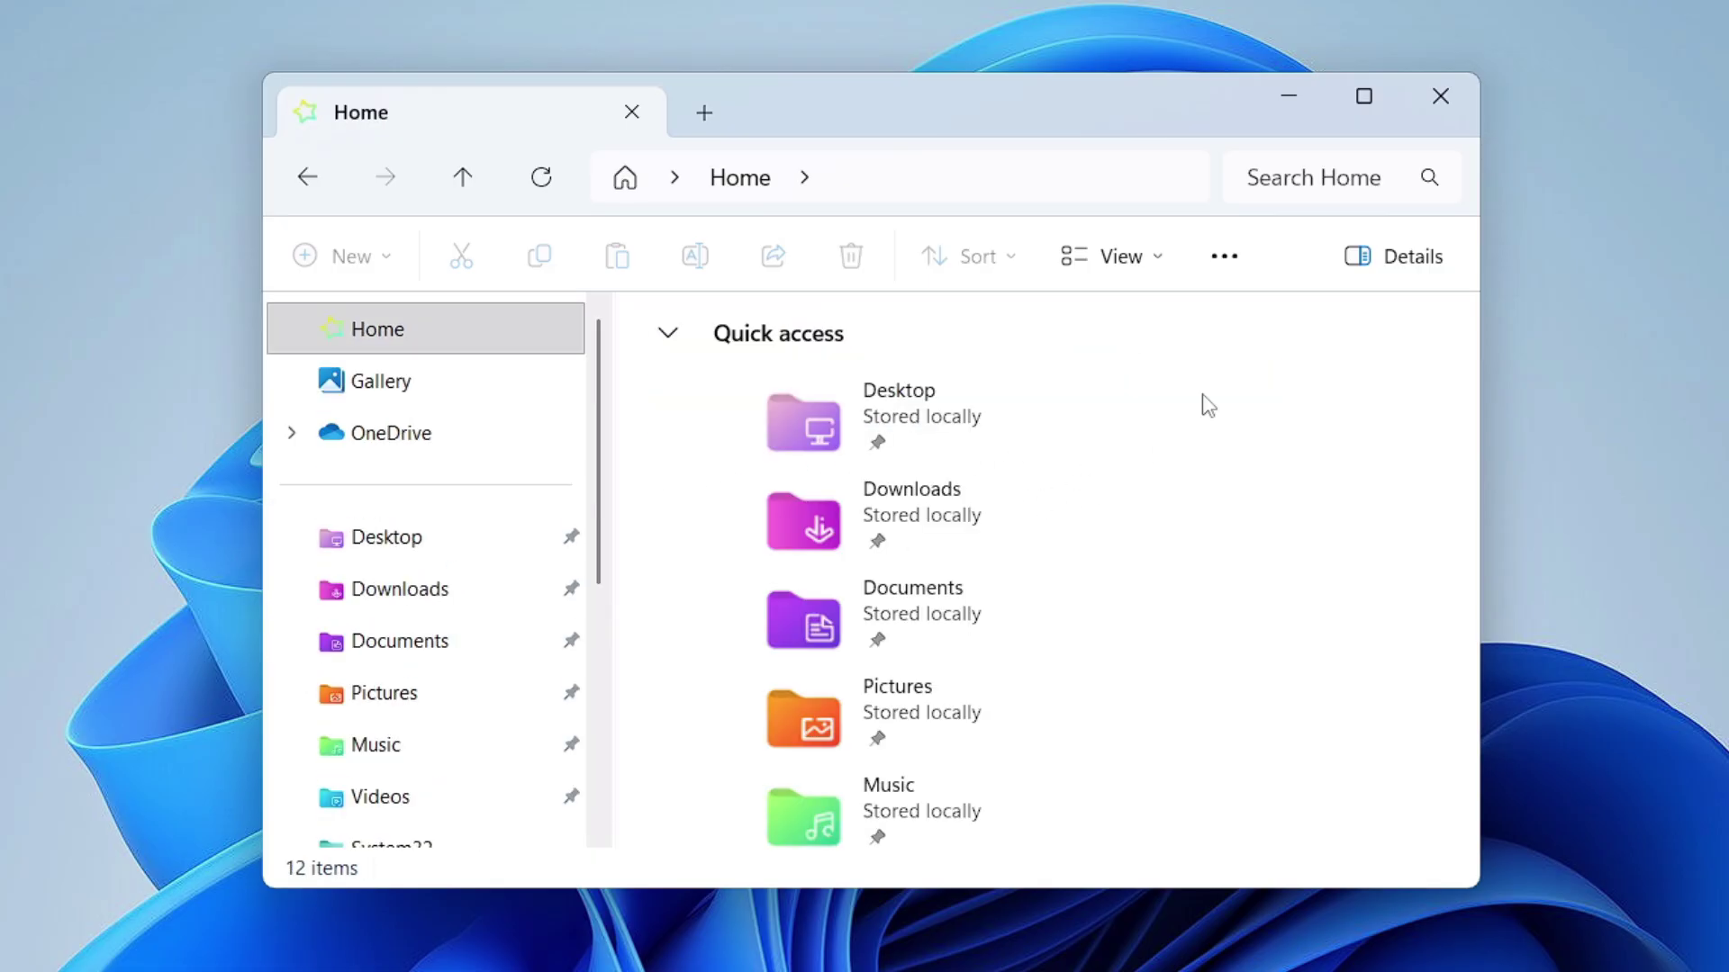